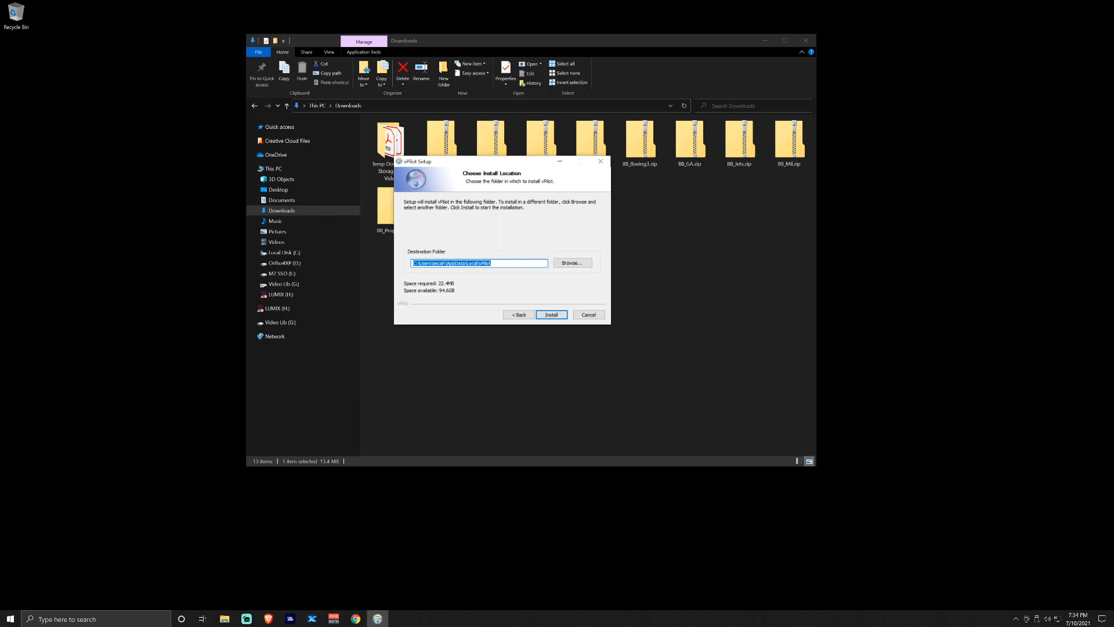
Install vPilot to the default folder, finish with vPilot launching, and minimize the Downloads window
{"action": "left_click", "coordinate": [493, 263]}
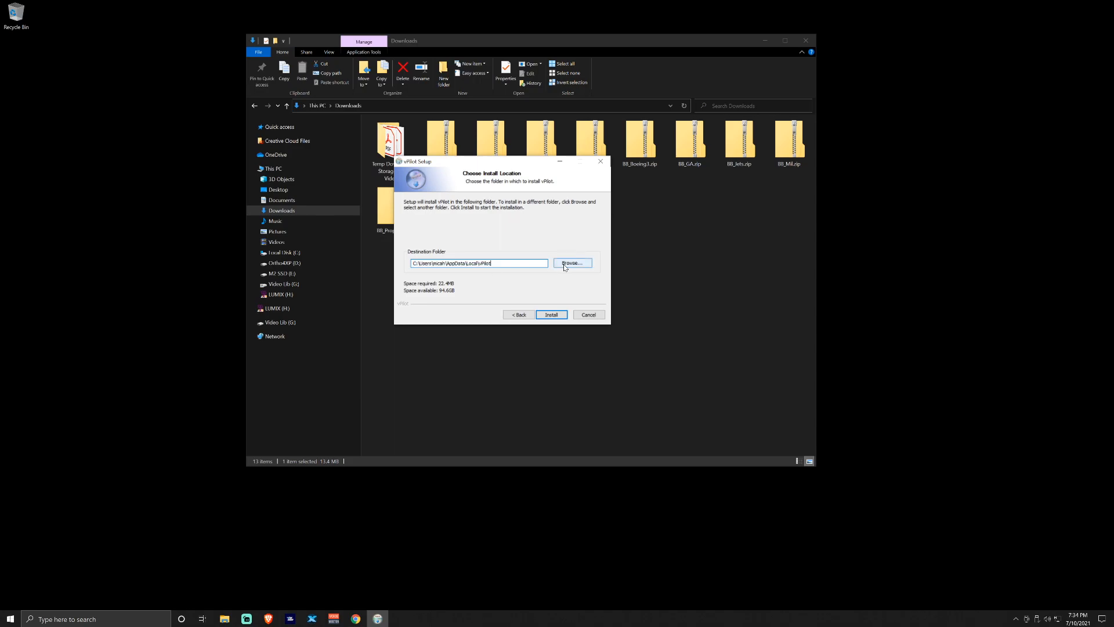
{"action": "left_click_drag", "start_coordinate": [420, 263], "coordinate": [497, 264]}
{"action": "left_click", "coordinate": [499, 263]}
{"action": "left_click", "coordinate": [552, 315]}
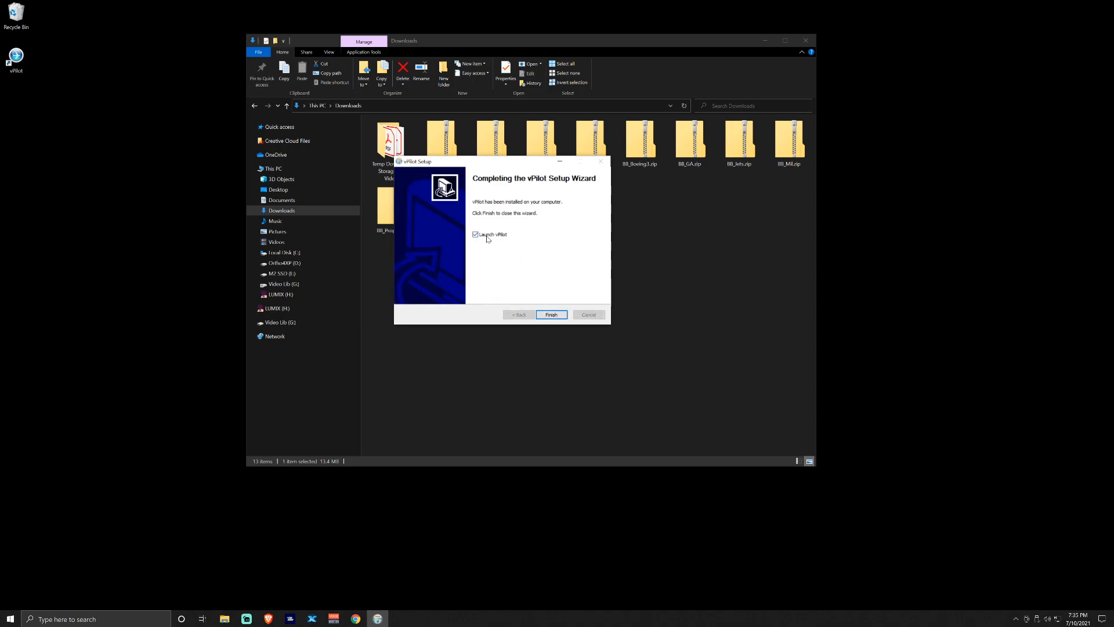
{"action": "left_click", "coordinate": [557, 317]}
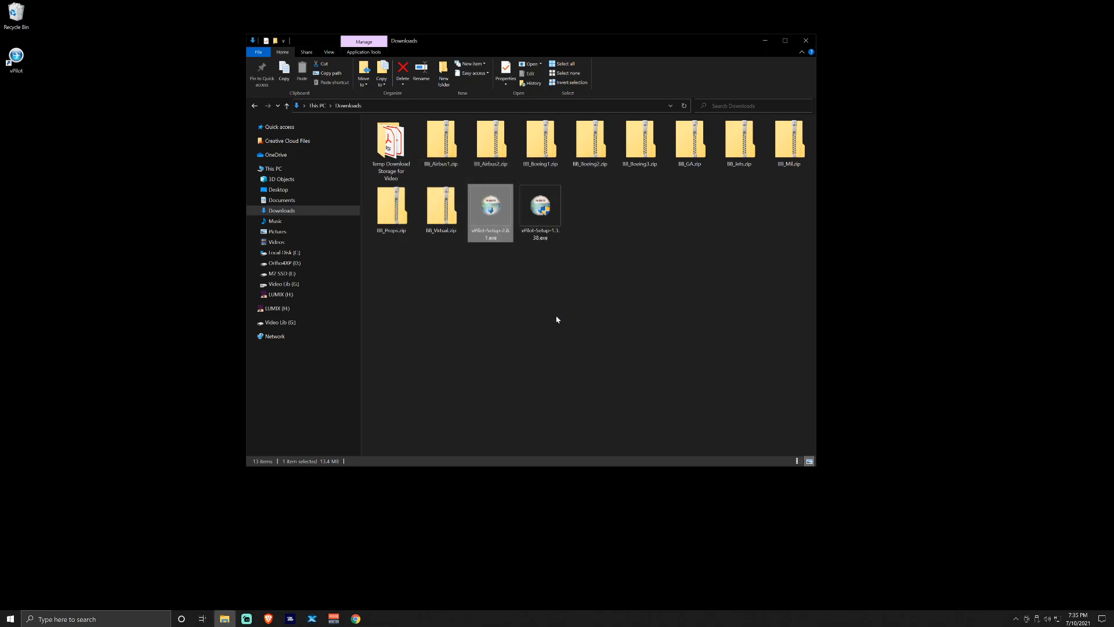
{"action": "left_click", "coordinate": [764, 41]}
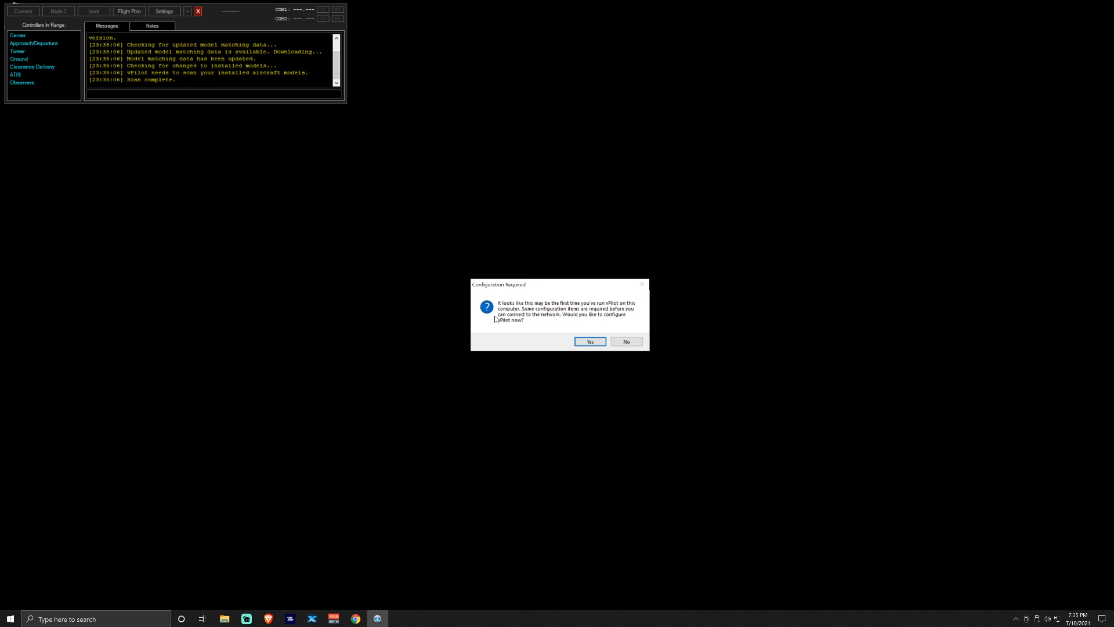
Agree to configure vPilot now, center the Settings window and dismiss the microphone notice
{"action": "left_click", "coordinate": [590, 341]}
{"action": "left_click_drag", "start_coordinate": [204, 11], "coordinate": [533, 176]}
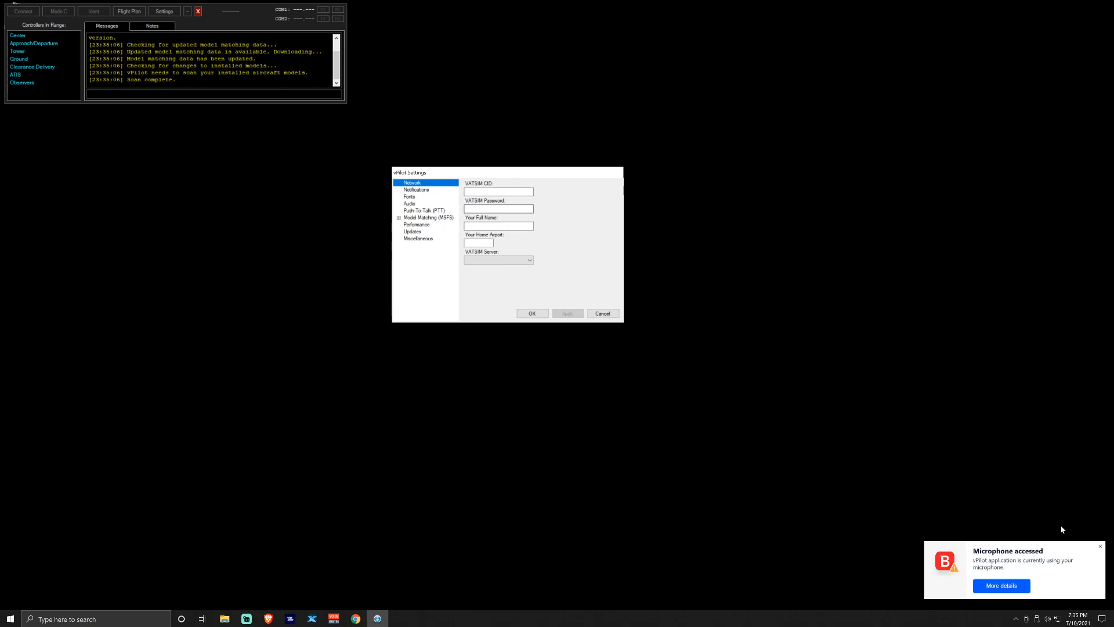
{"action": "left_click", "coordinate": [1099, 546]}
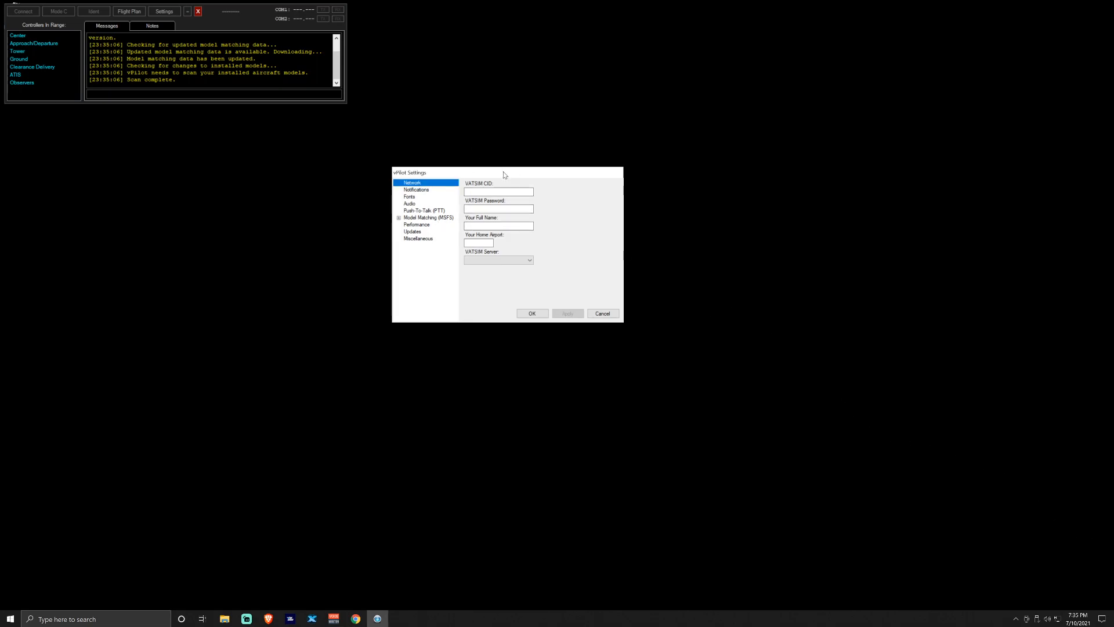
{"action": "left_click", "coordinate": [491, 192]}
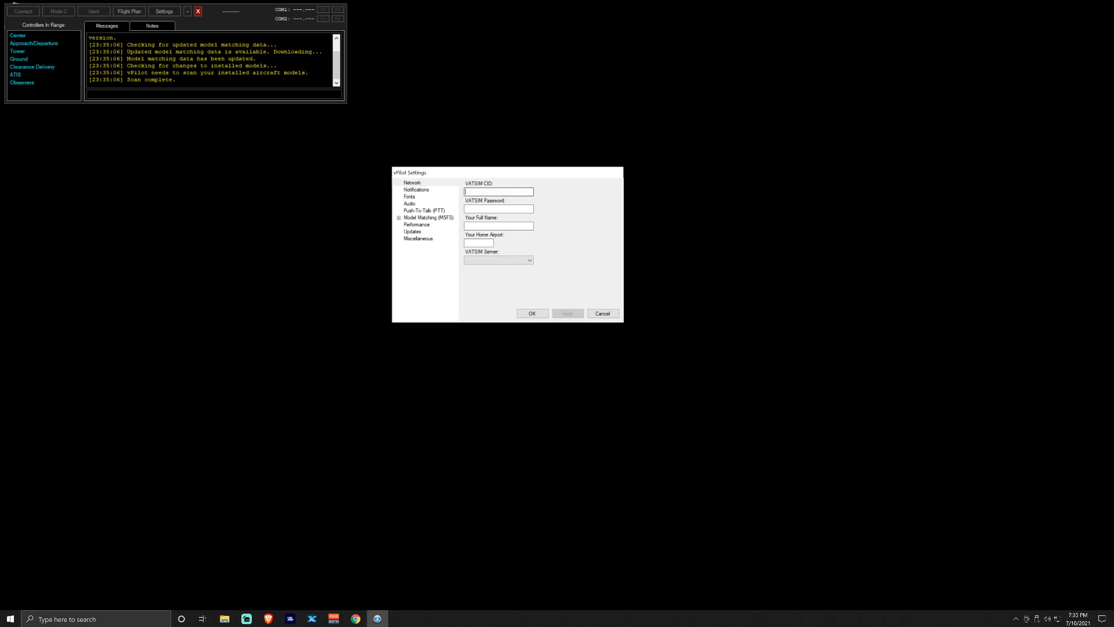
{"action": "left_click", "coordinate": [488, 244]}
{"action": "left_click", "coordinate": [510, 261]}
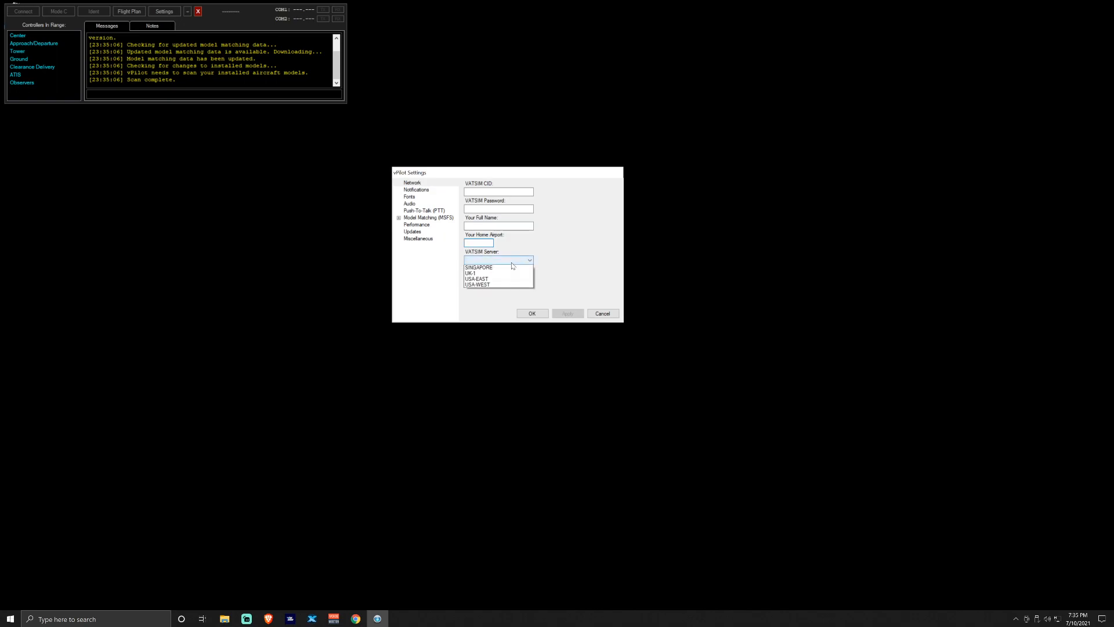
{"action": "left_click", "coordinate": [556, 234]}
Enter the pilot's full name and home airport KEUF in the network settings
{"action": "left_click", "coordinate": [505, 191]}
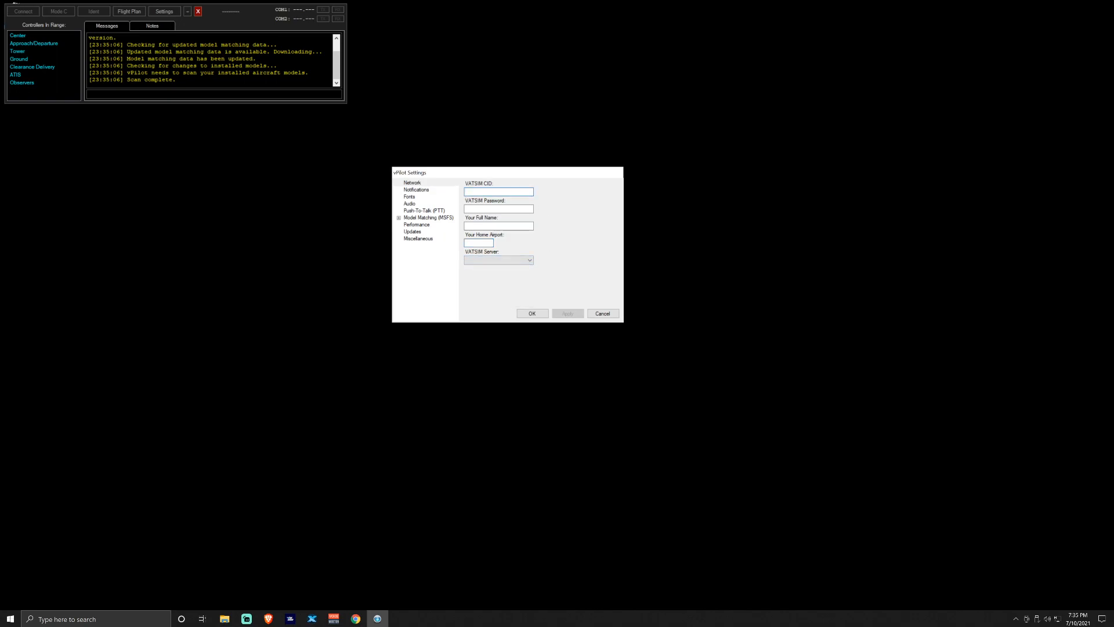
{"action": "left_click", "coordinate": [506, 208]}
{"action": "left_click", "coordinate": [507, 226]}
{"action": "left_click", "coordinate": [486, 243]}
{"action": "type", "text": "KEUF"}
Select USA-EAST as the VATSIM server
{"action": "left_click", "coordinate": [507, 260]}
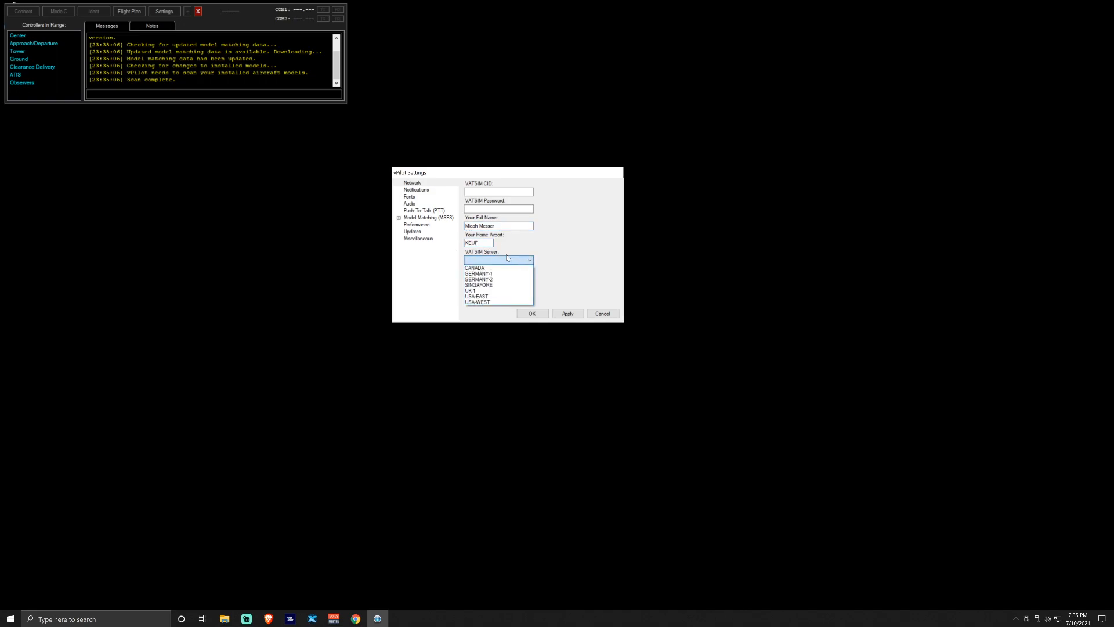
{"action": "left_click", "coordinate": [488, 296]}
{"action": "left_click", "coordinate": [531, 261]}
{"action": "left_click", "coordinate": [535, 286]}
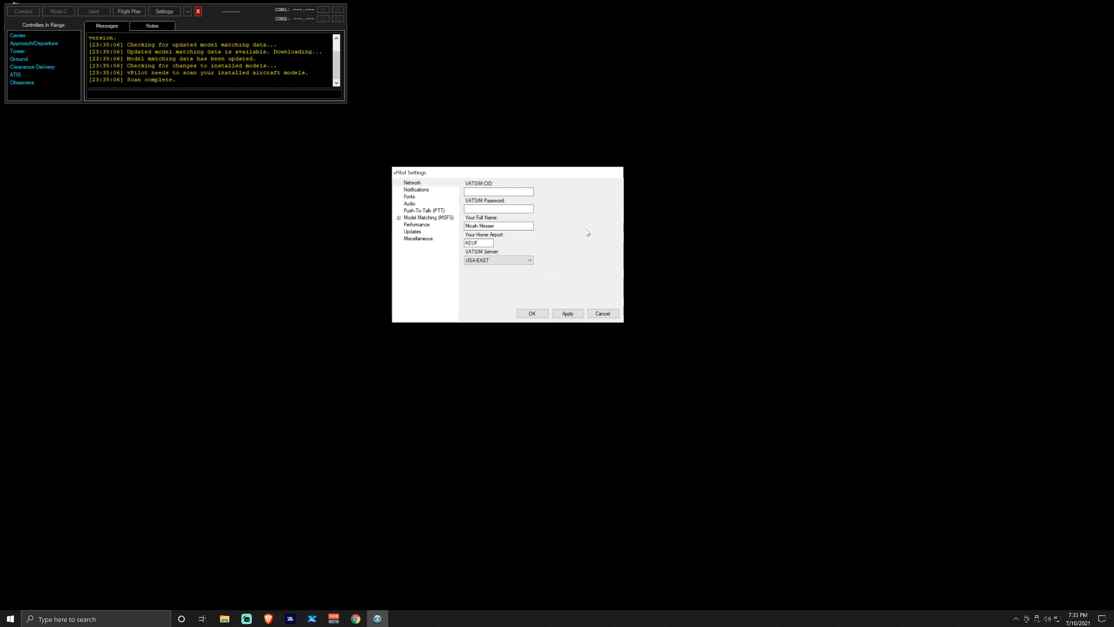
{"action": "left_click", "coordinate": [411, 190]}
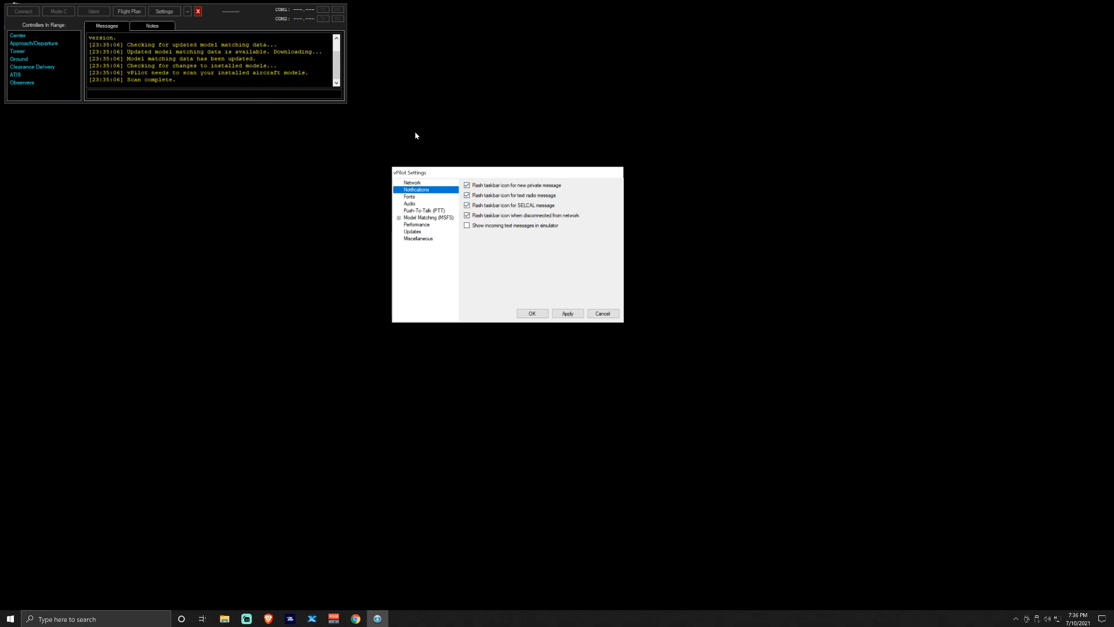
Keep the text-message font at Courier New 10 pt after trying sizes 14 and 12
{"action": "left_click", "coordinate": [414, 197]}
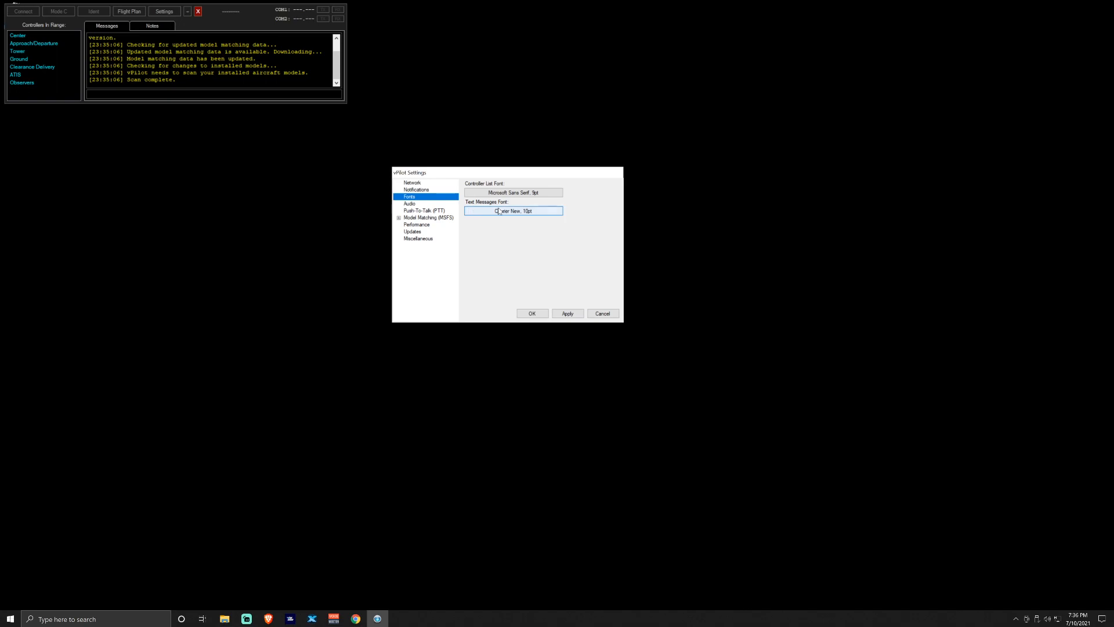
{"action": "left_click", "coordinate": [512, 211]}
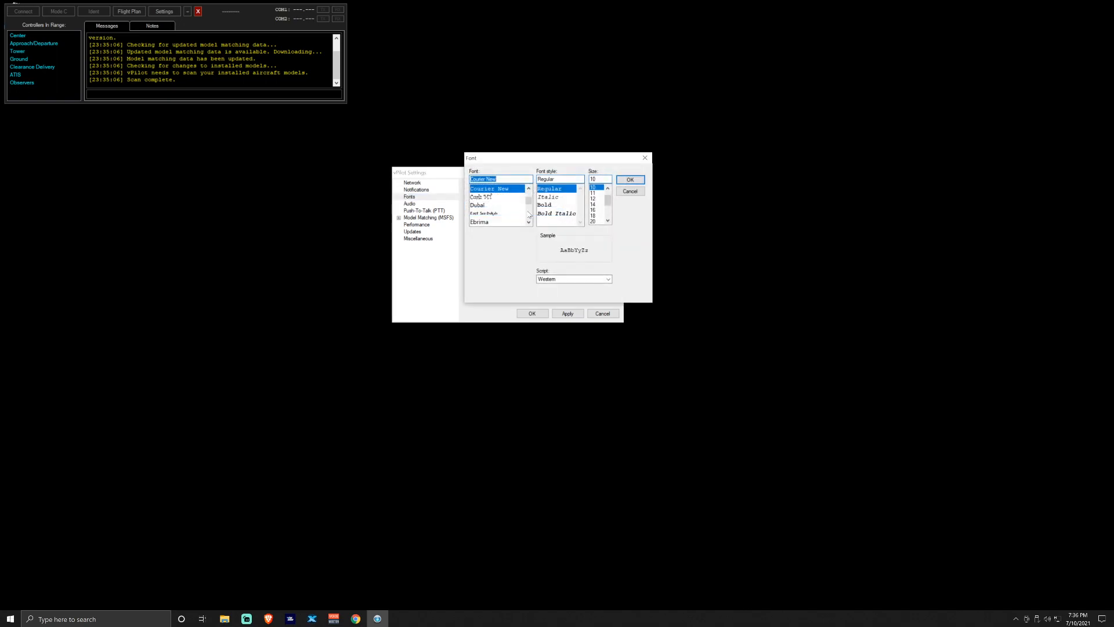
{"action": "left_click", "coordinate": [597, 204]}
{"action": "left_click", "coordinate": [596, 199]}
{"action": "left_click", "coordinate": [597, 189]}
{"action": "left_click", "coordinate": [630, 179]}
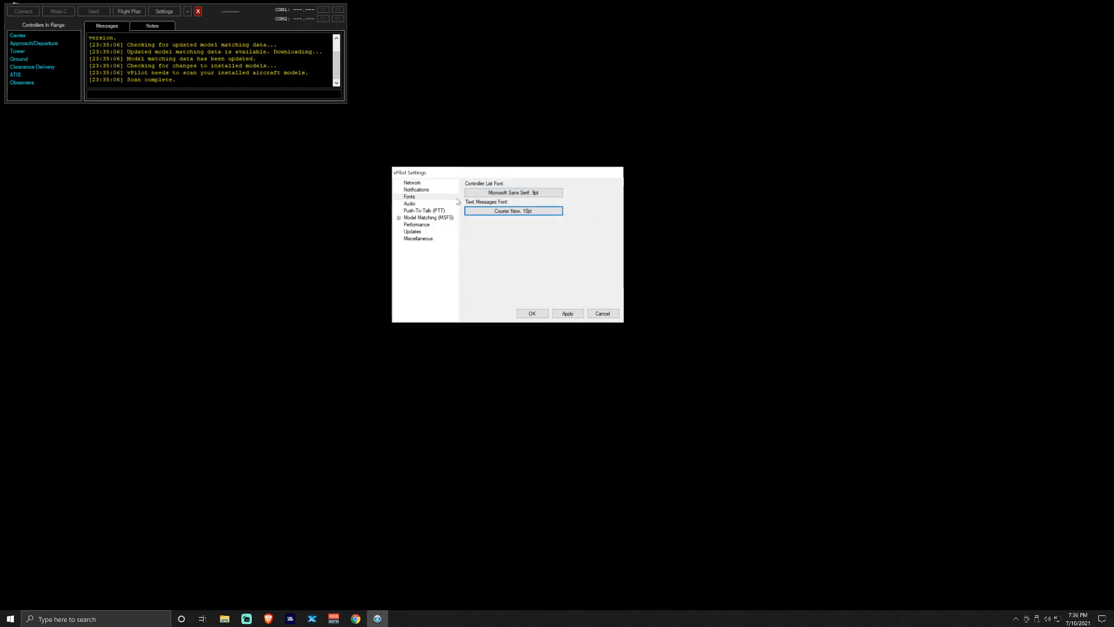
{"action": "left_click", "coordinate": [410, 203]}
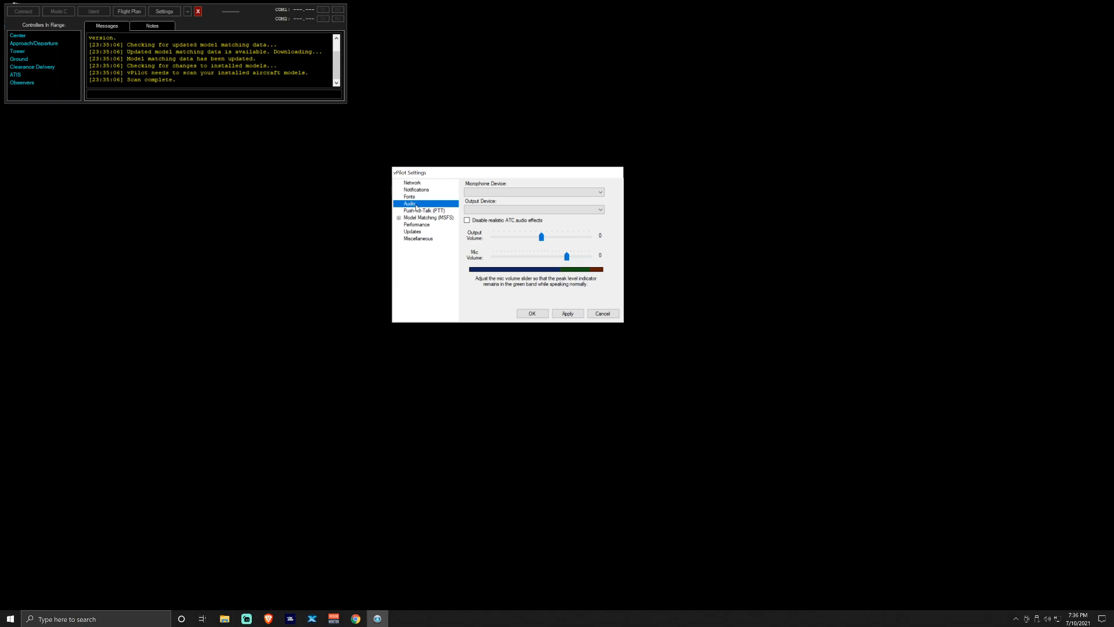
Pick VoiceMeeter Output as microphone and the Voicemod virtual audio line as output device
{"action": "left_click", "coordinate": [556, 194]}
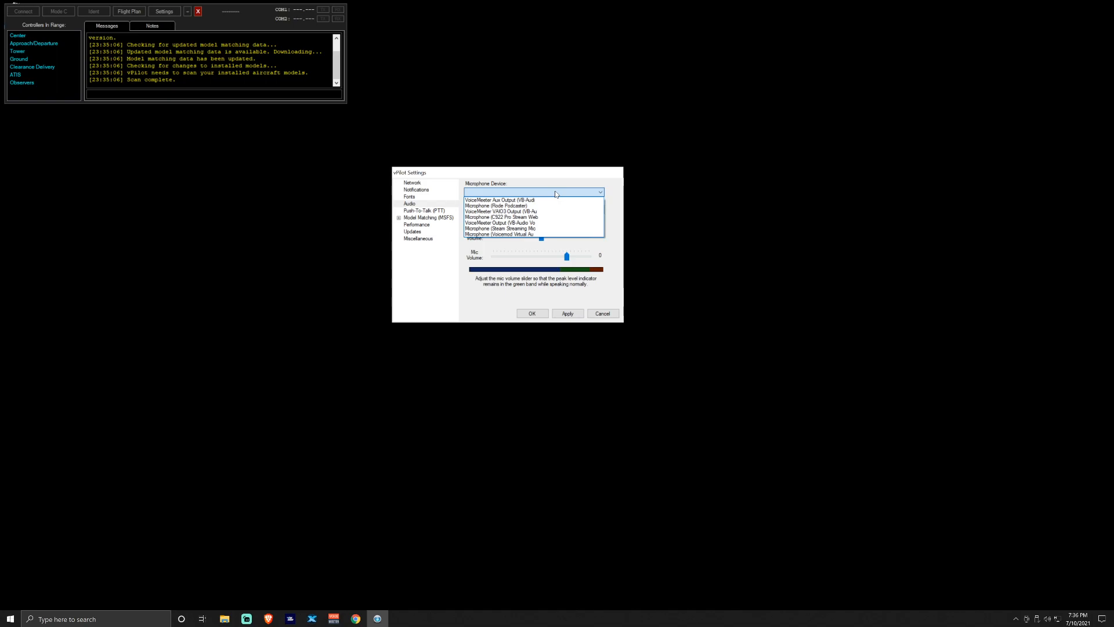
{"action": "left_click", "coordinate": [550, 222]}
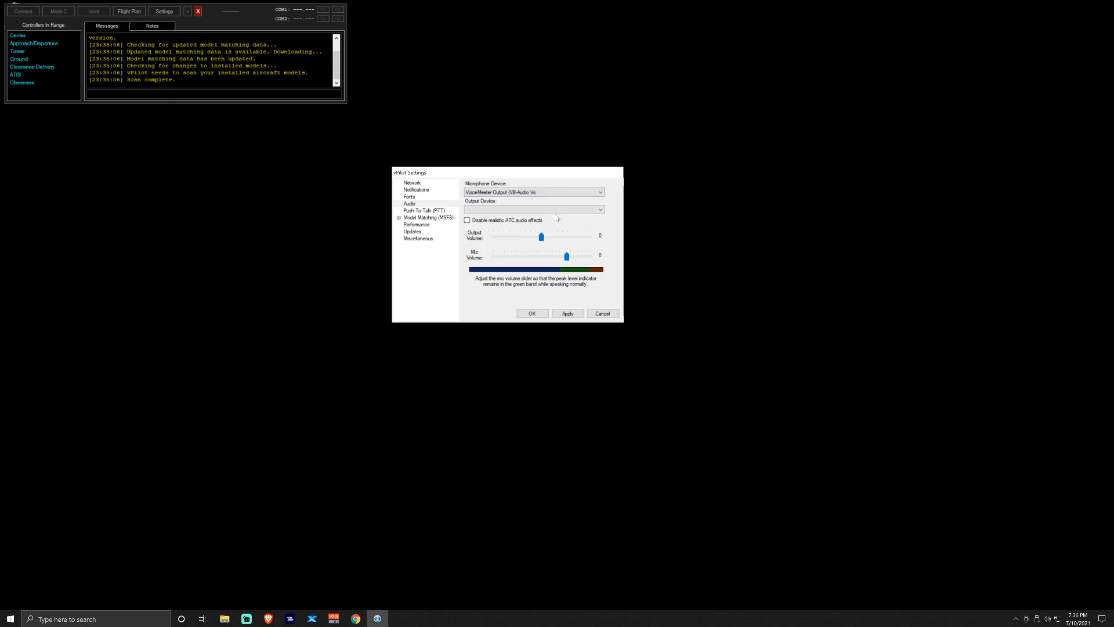
{"action": "left_click", "coordinate": [558, 210]}
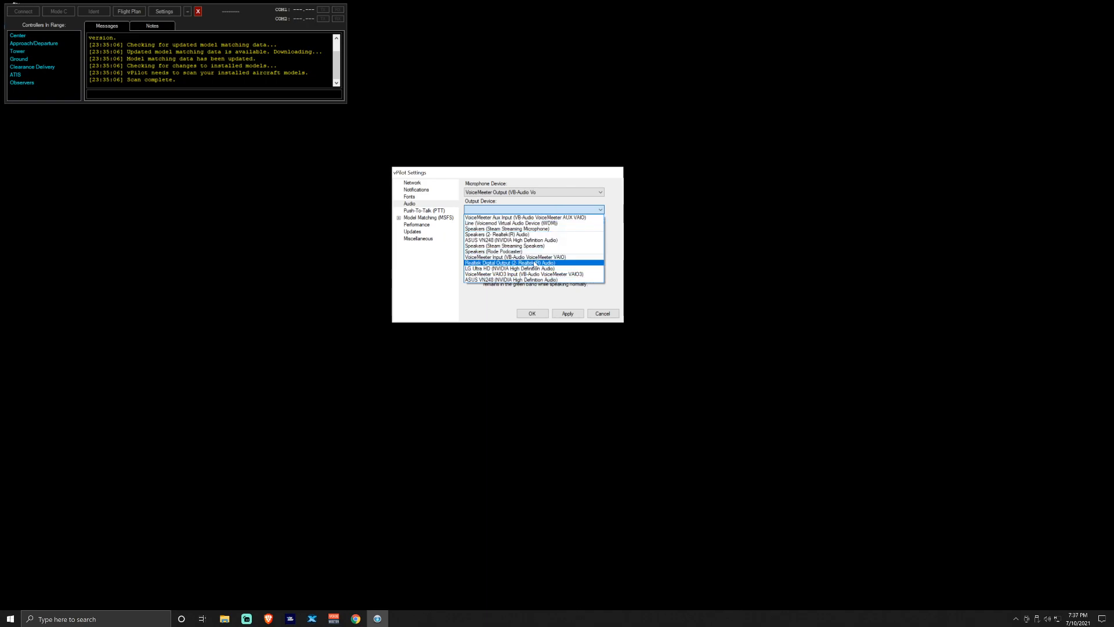
{"action": "left_click", "coordinate": [477, 311]}
{"action": "left_click", "coordinate": [333, 618]}
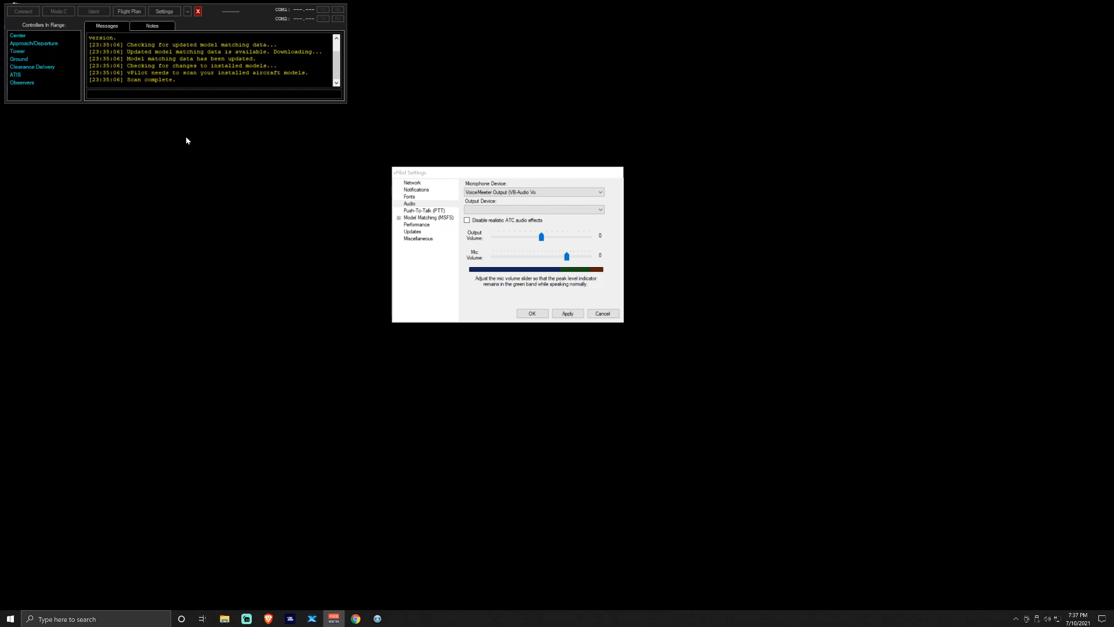
{"action": "left_click", "coordinate": [496, 210]}
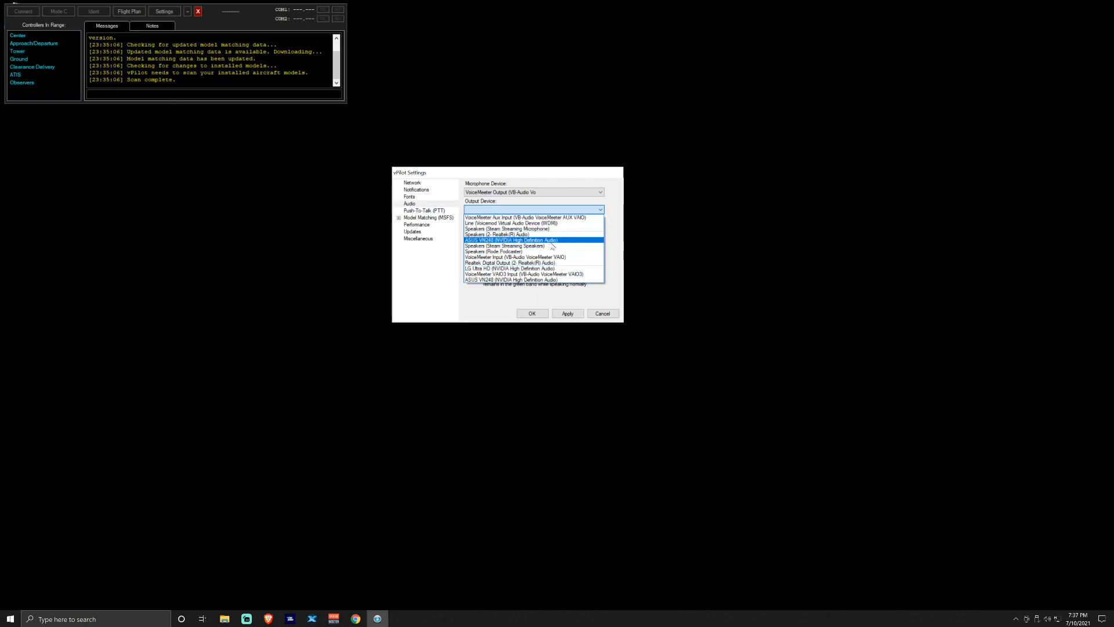
{"action": "left_click", "coordinate": [557, 224]}
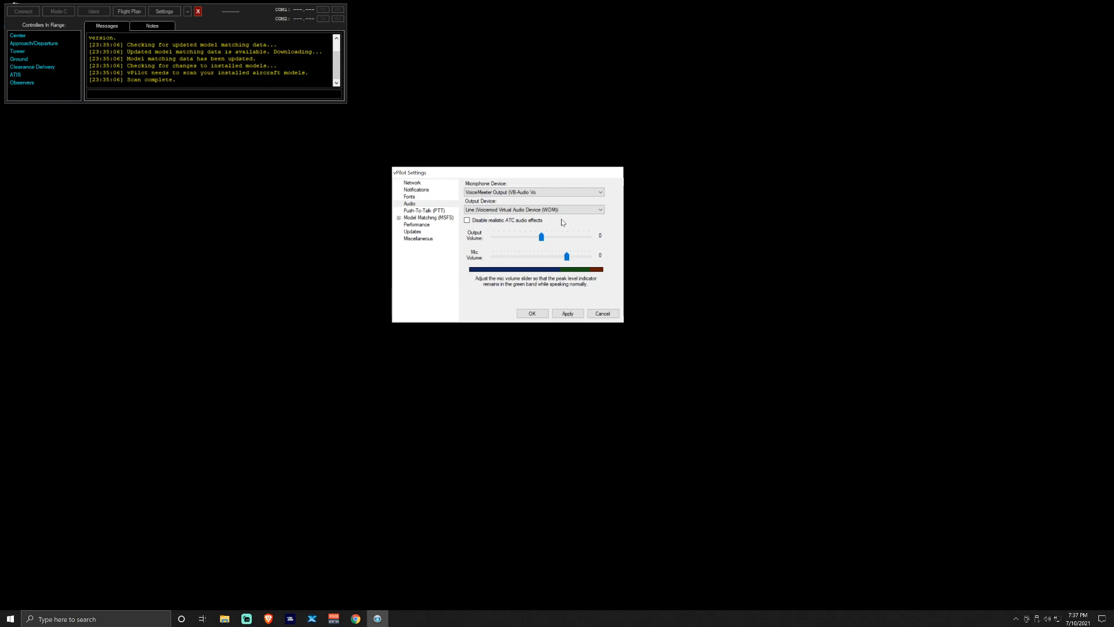
{"action": "left_click", "coordinate": [570, 209]}
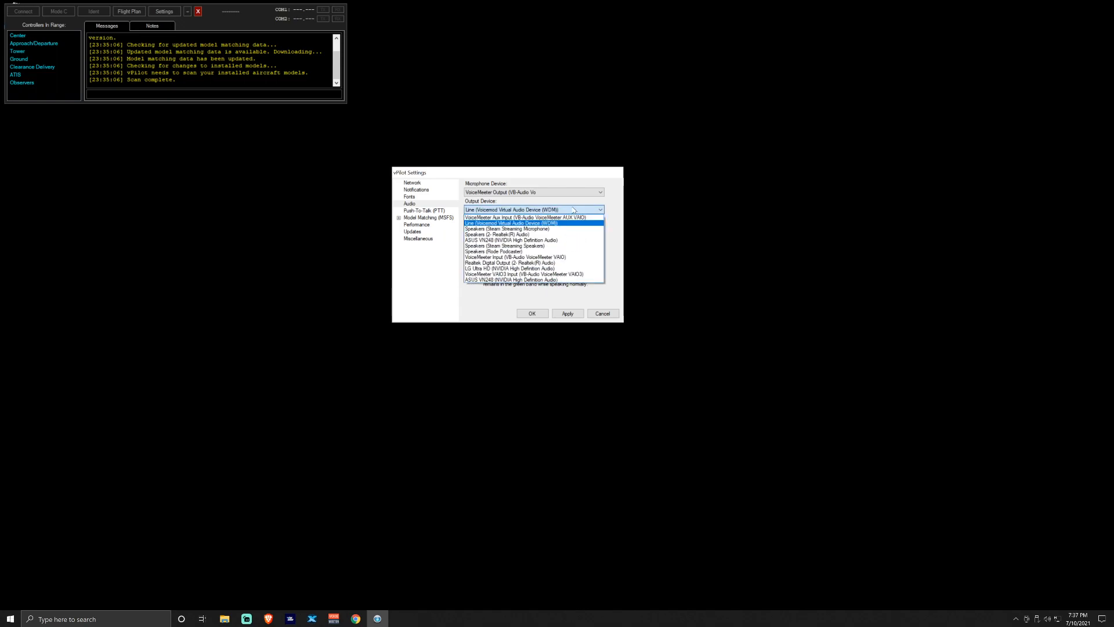
{"action": "left_click", "coordinate": [541, 210]}
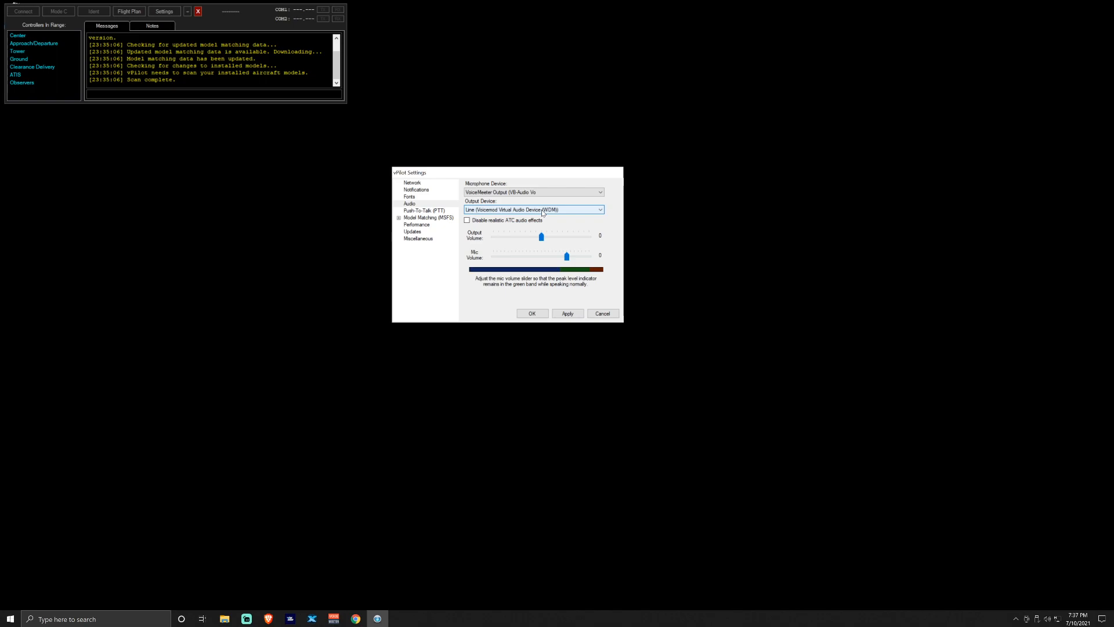
Settle on VoiceMeeter Output as the microphone after trying VAIO3 and Rode Podcaster
{"action": "left_click", "coordinate": [543, 192]}
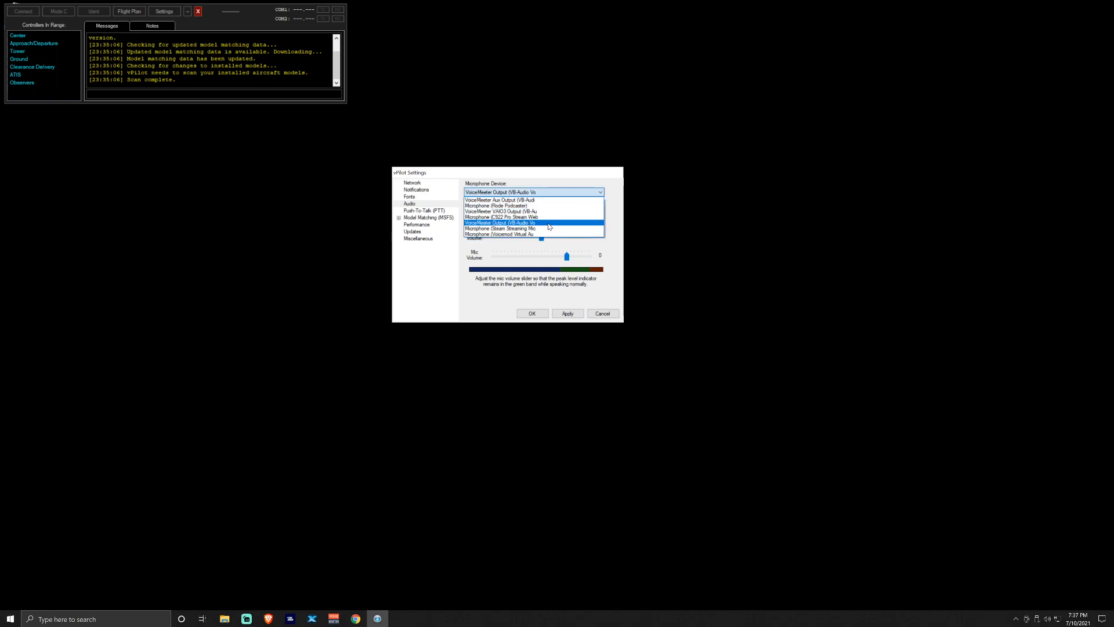
{"action": "left_click", "coordinate": [545, 212]}
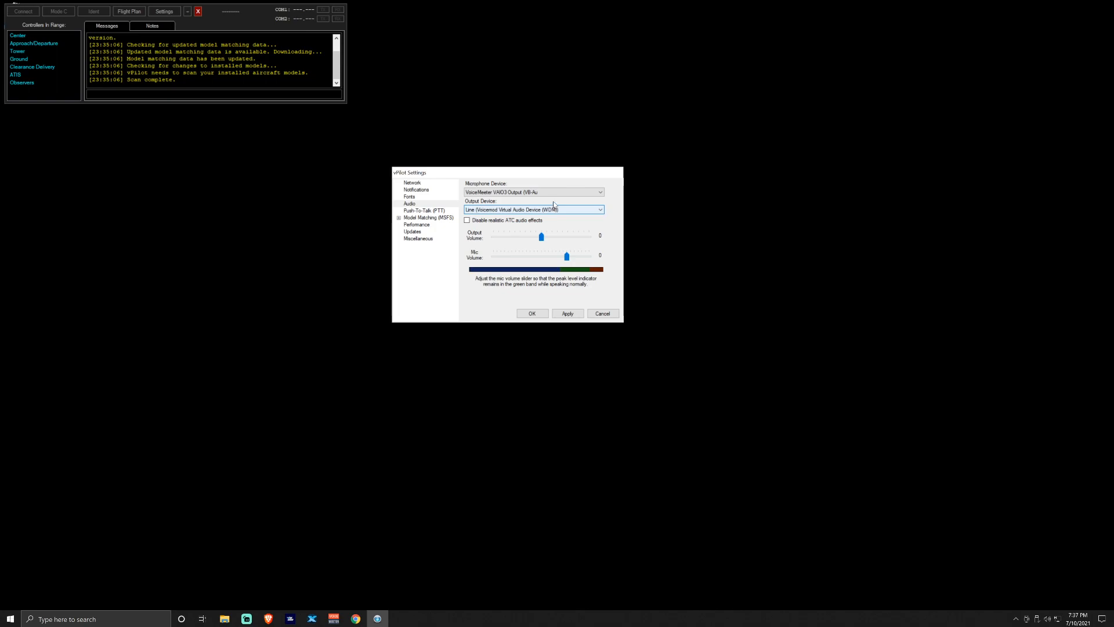
{"action": "left_click", "coordinate": [552, 193]}
{"action": "left_click", "coordinate": [549, 206]}
{"action": "left_click", "coordinate": [548, 191]}
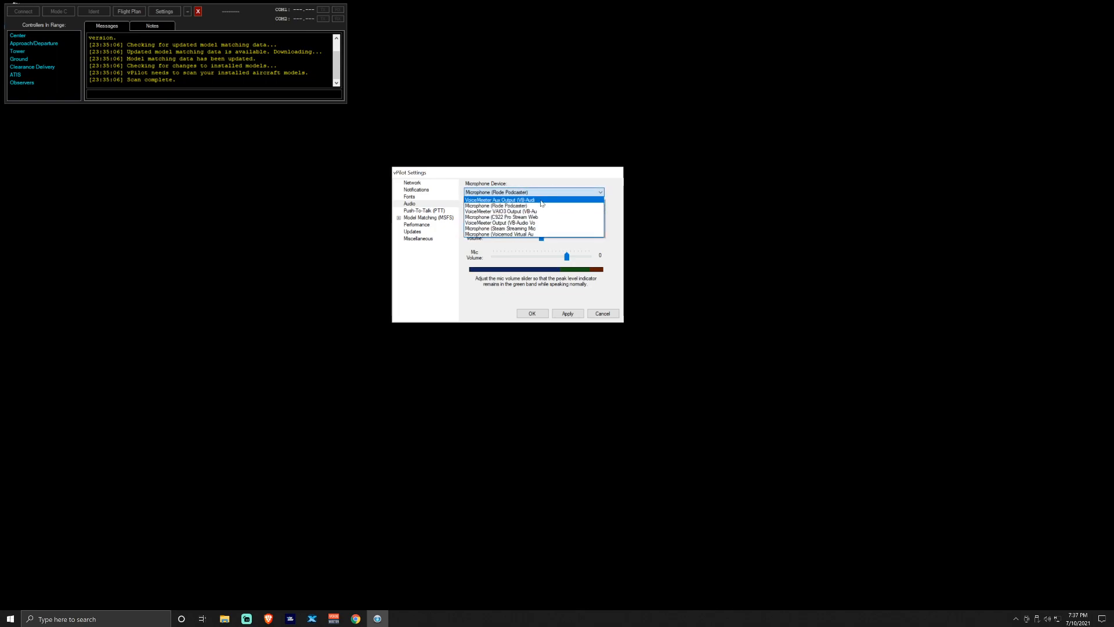
{"action": "left_click", "coordinate": [551, 193]}
{"action": "left_click", "coordinate": [551, 193]}
{"action": "left_click", "coordinate": [548, 219]}
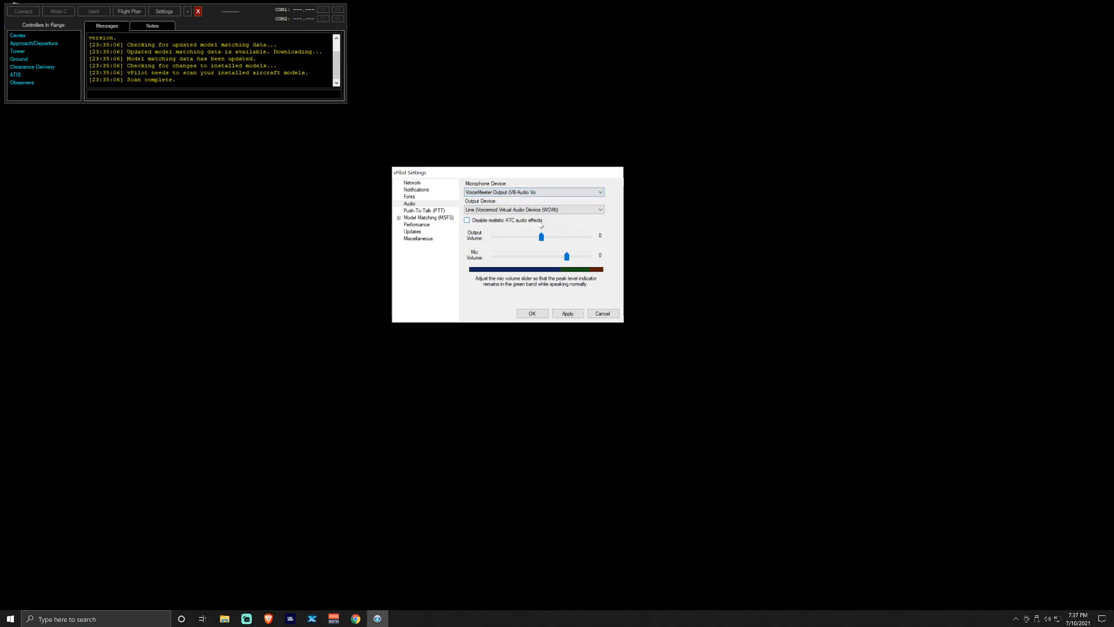
Adjust the mic volume slider and return the output volume to 0
{"action": "left_click_drag", "start_coordinate": [567, 257], "coordinate": [567, 258]}
{"action": "left_click", "coordinate": [570, 257]}
{"action": "left_click", "coordinate": [529, 237]}
{"action": "left_click_drag", "start_coordinate": [530, 237], "coordinate": [568, 256]}
{"action": "left_click", "coordinate": [424, 211]}
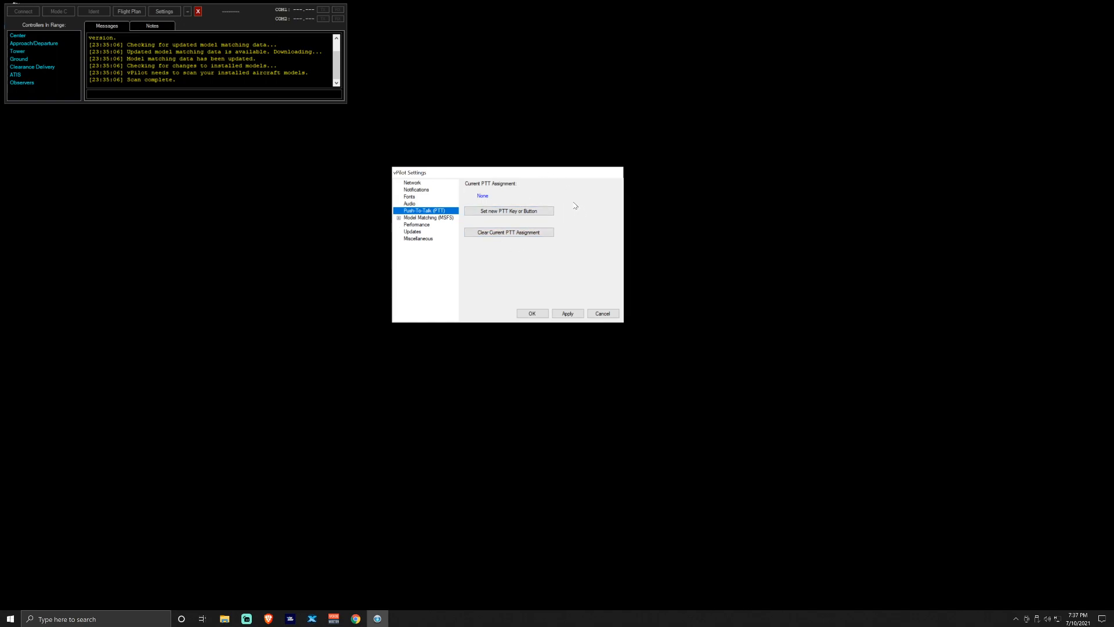
Set the Pause key as push-to-talk, apply it, and dismiss the missing CID error
{"action": "left_click", "coordinate": [522, 214]}
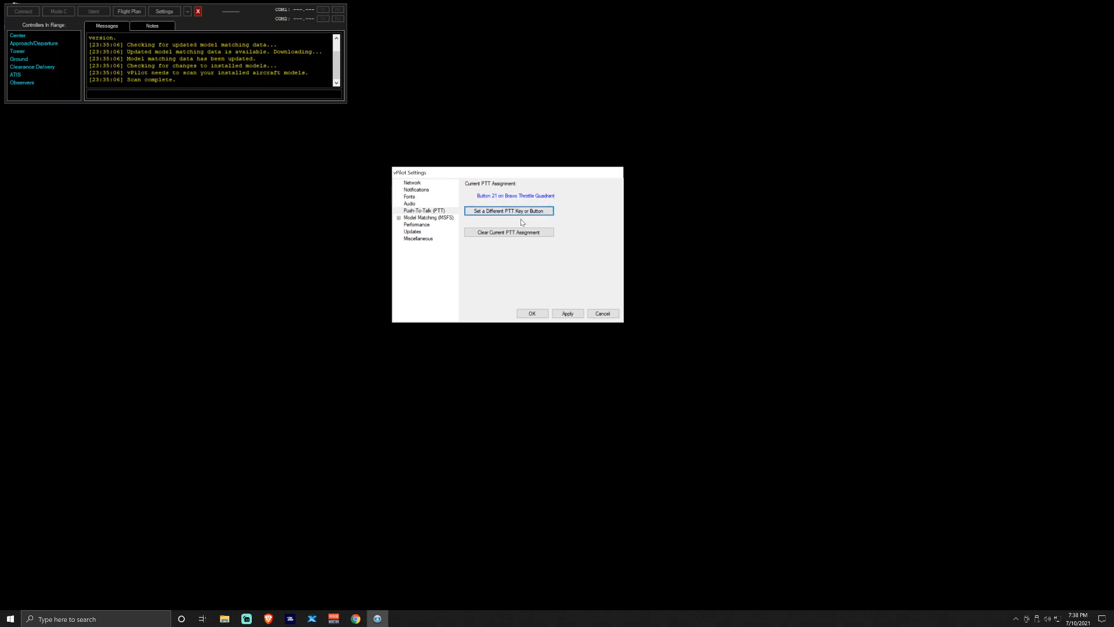
{"action": "left_click", "coordinate": [540, 211]}
{"action": "key", "text": "Pause"}
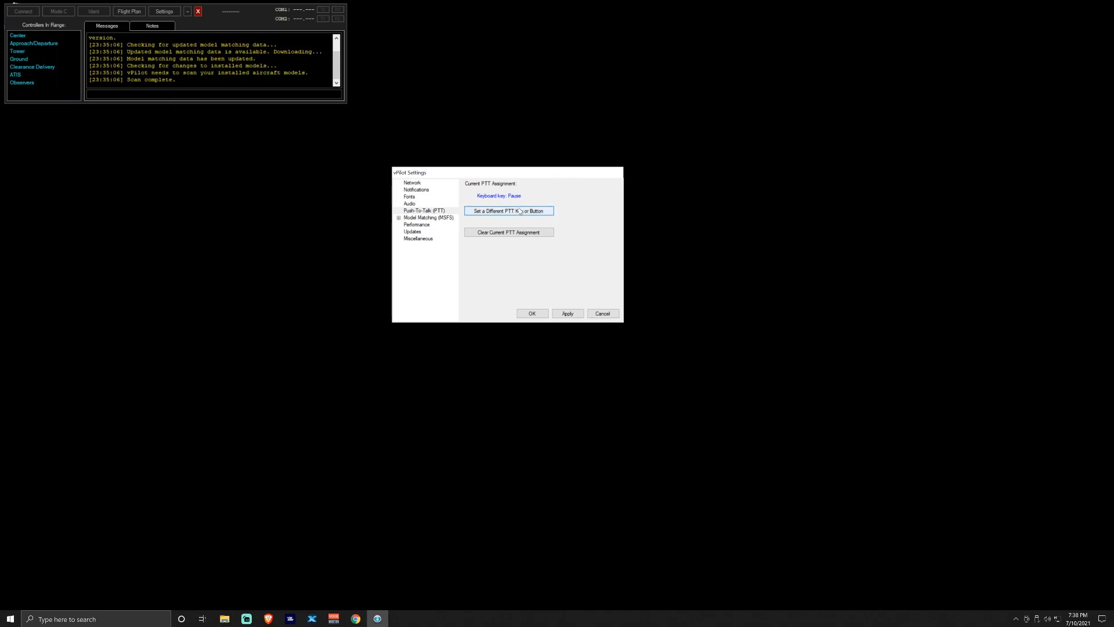
{"action": "left_click", "coordinate": [572, 316]}
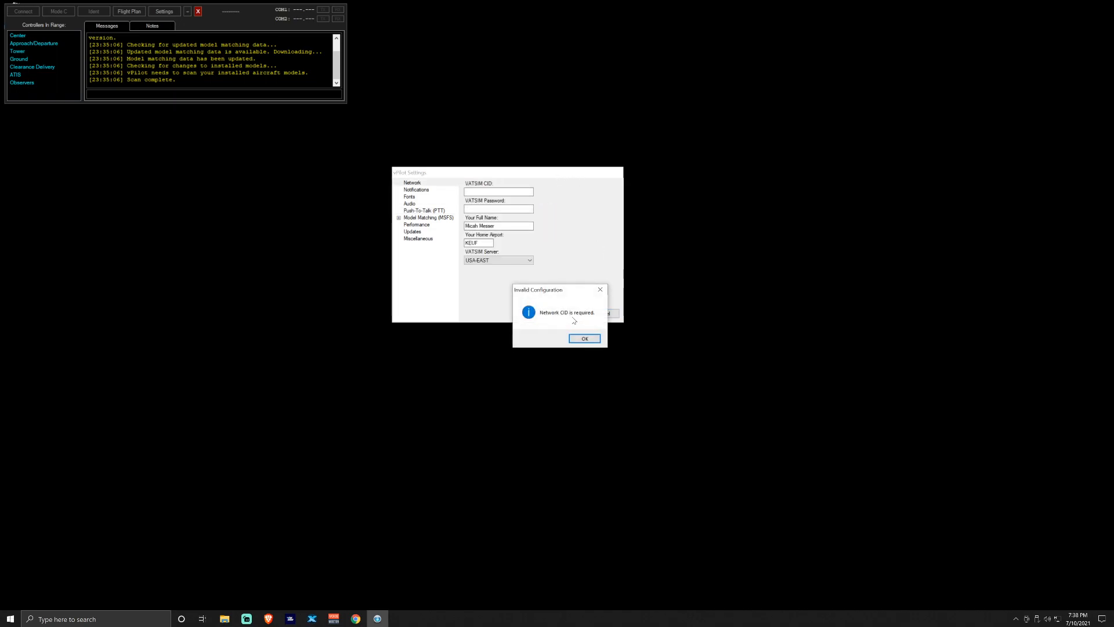
{"action": "left_click", "coordinate": [587, 337]}
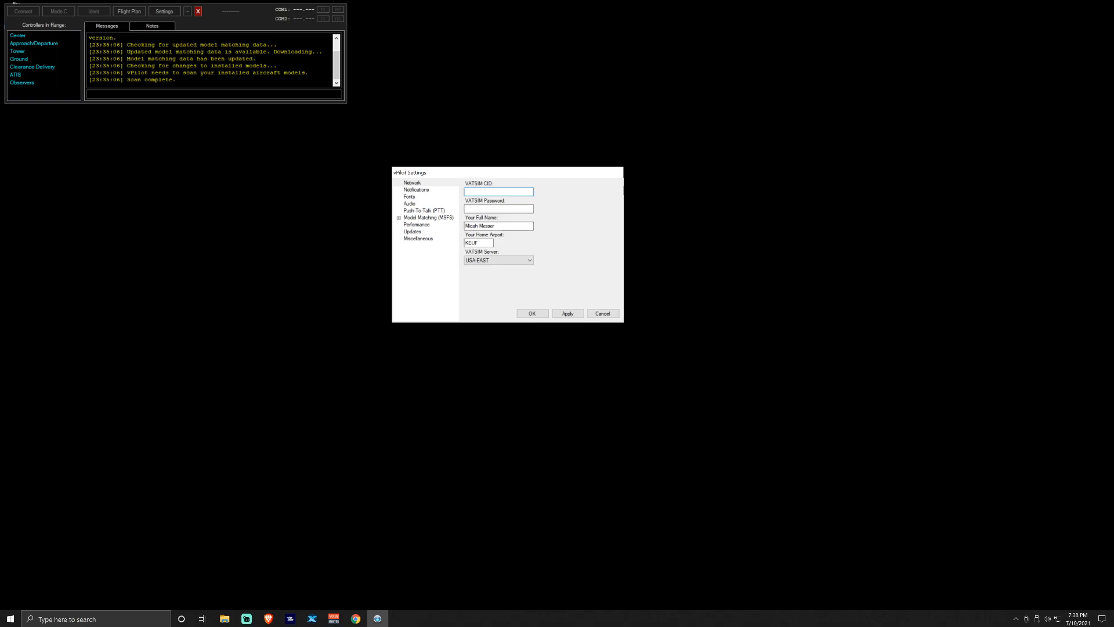
{"action": "left_click", "coordinate": [424, 211]}
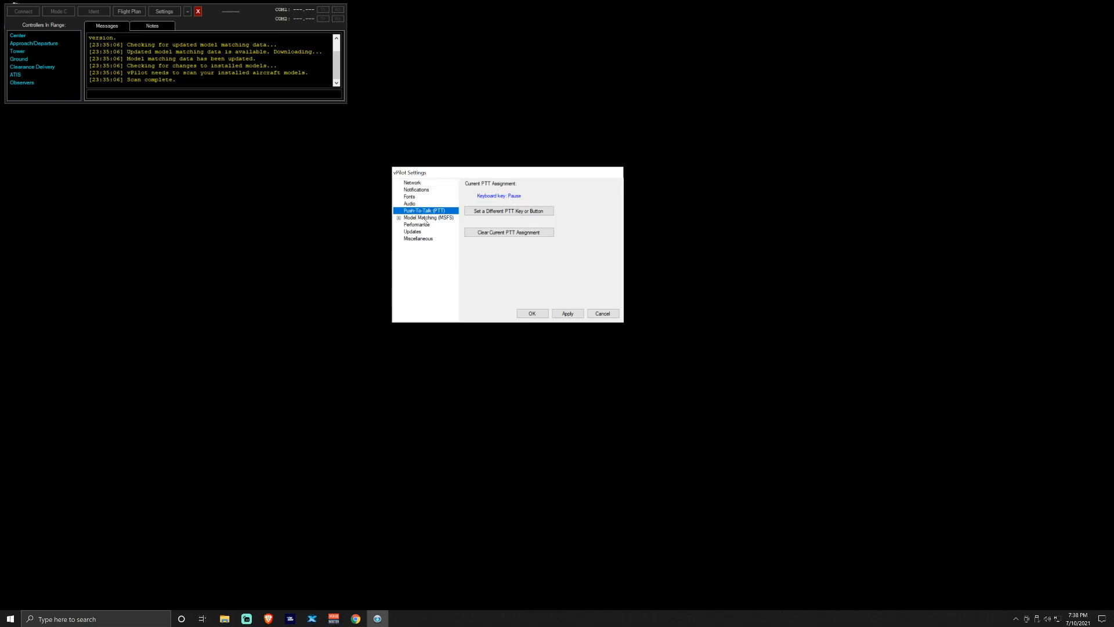
{"action": "left_click", "coordinate": [415, 218]}
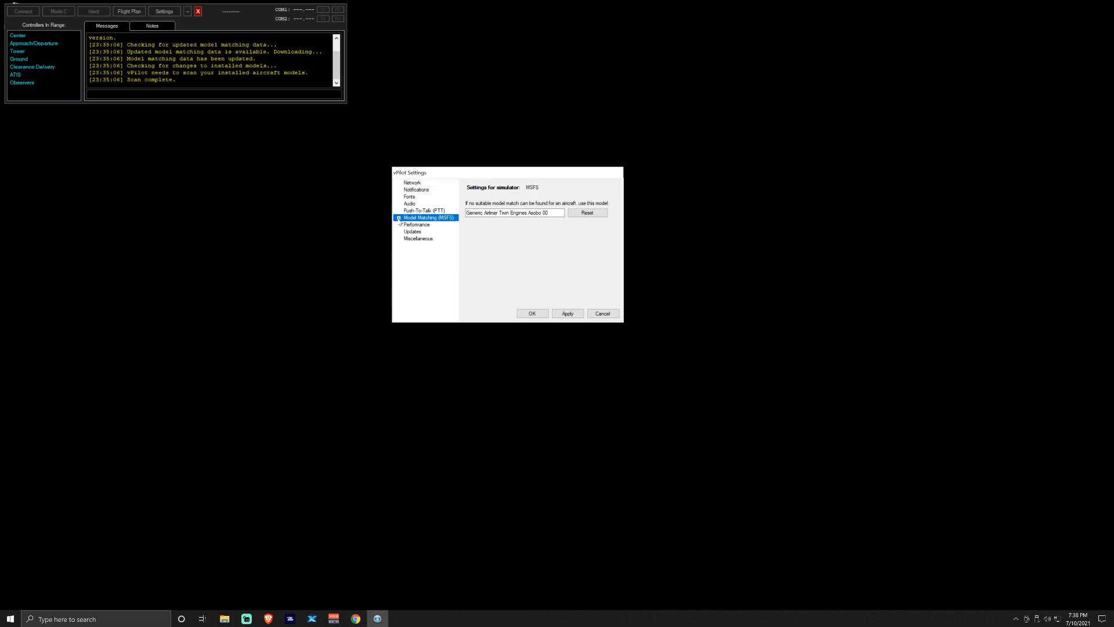
Review custom model matching rules without adding one and leave the default fallback model unchanged
{"action": "left_click", "coordinate": [398, 218]}
{"action": "left_click", "coordinate": [440, 226]}
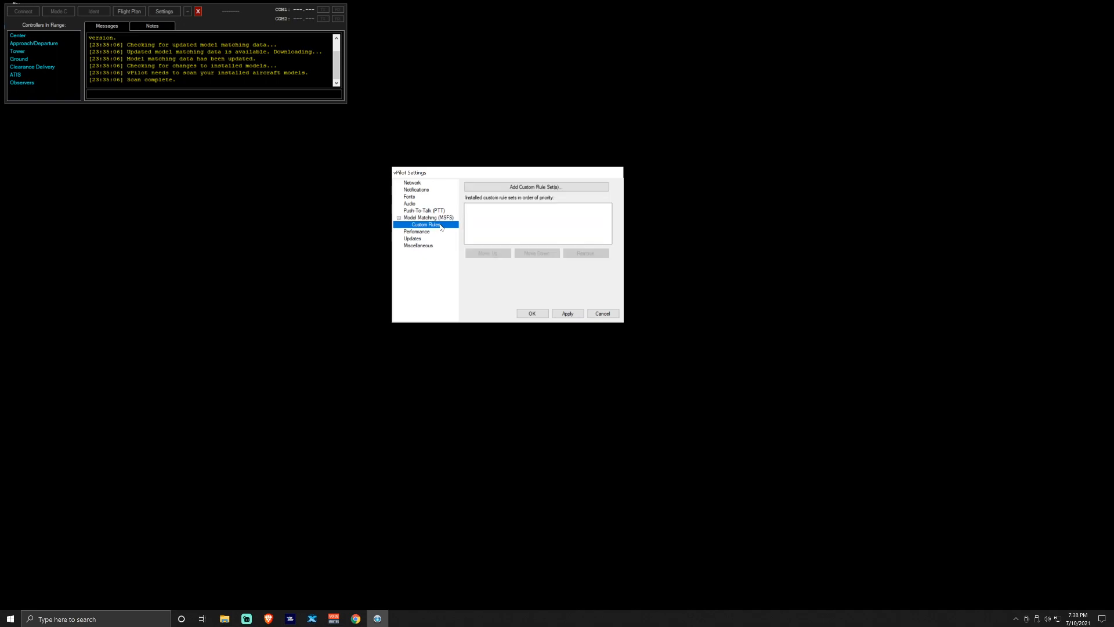
{"action": "left_click", "coordinate": [536, 187]}
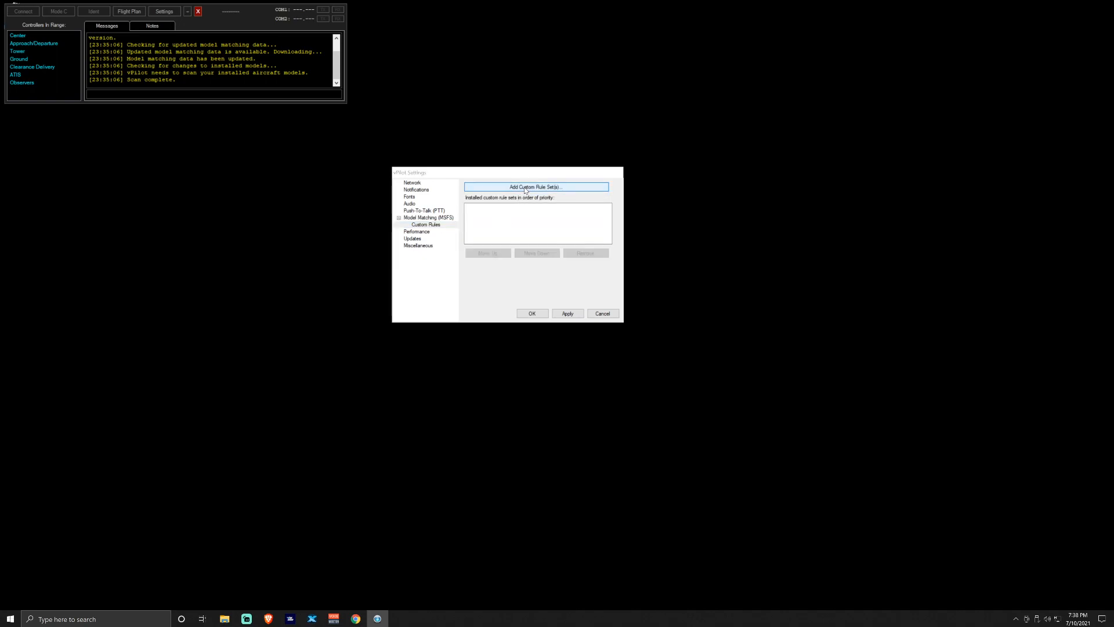
{"action": "left_click", "coordinate": [886, 479]}
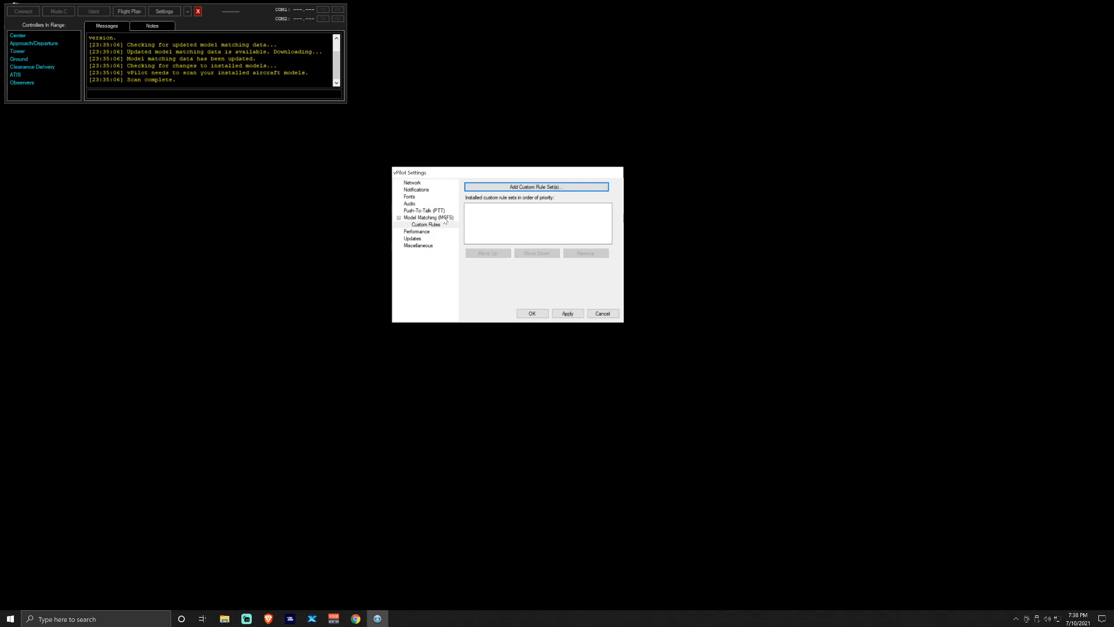
{"action": "left_click", "coordinate": [444, 217]}
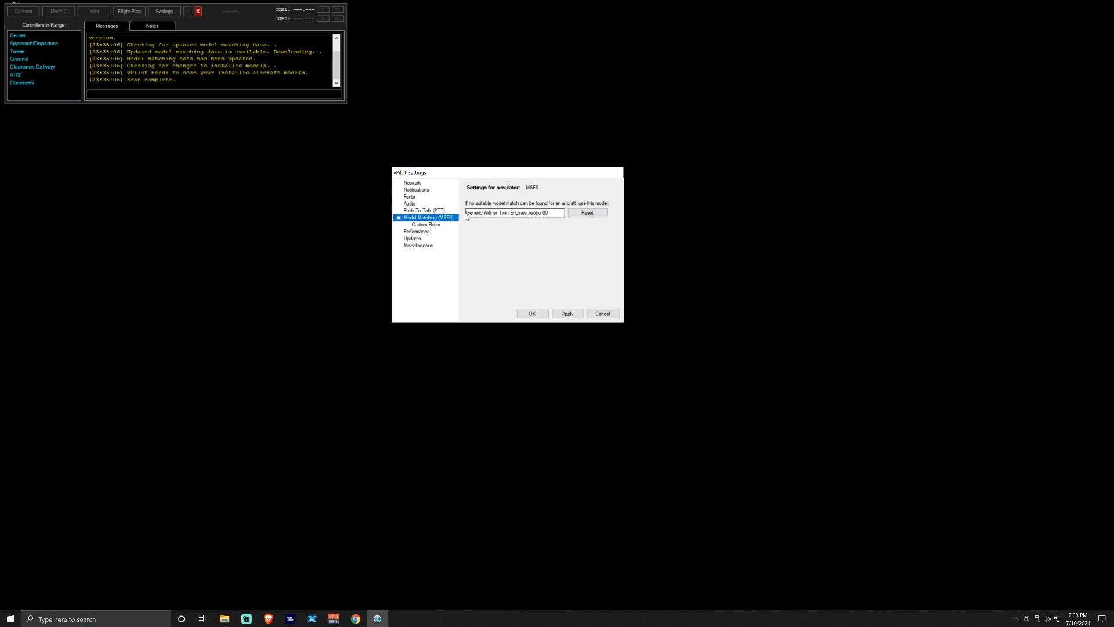
{"action": "left_click", "coordinate": [533, 214]}
{"action": "left_click", "coordinate": [521, 297]}
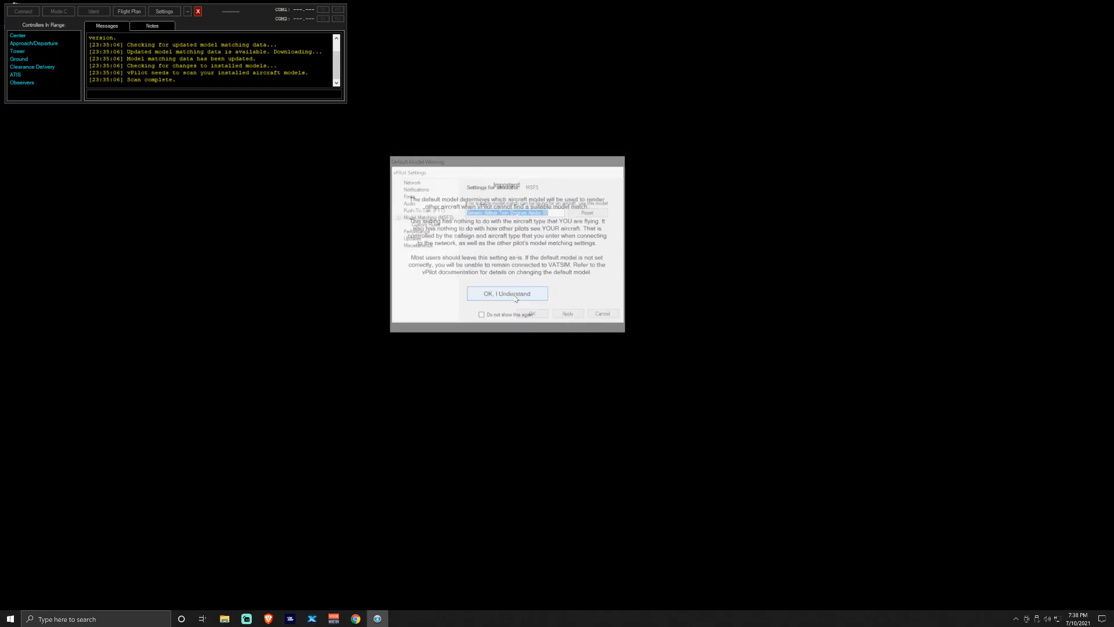
{"action": "left_click", "coordinate": [541, 213]}
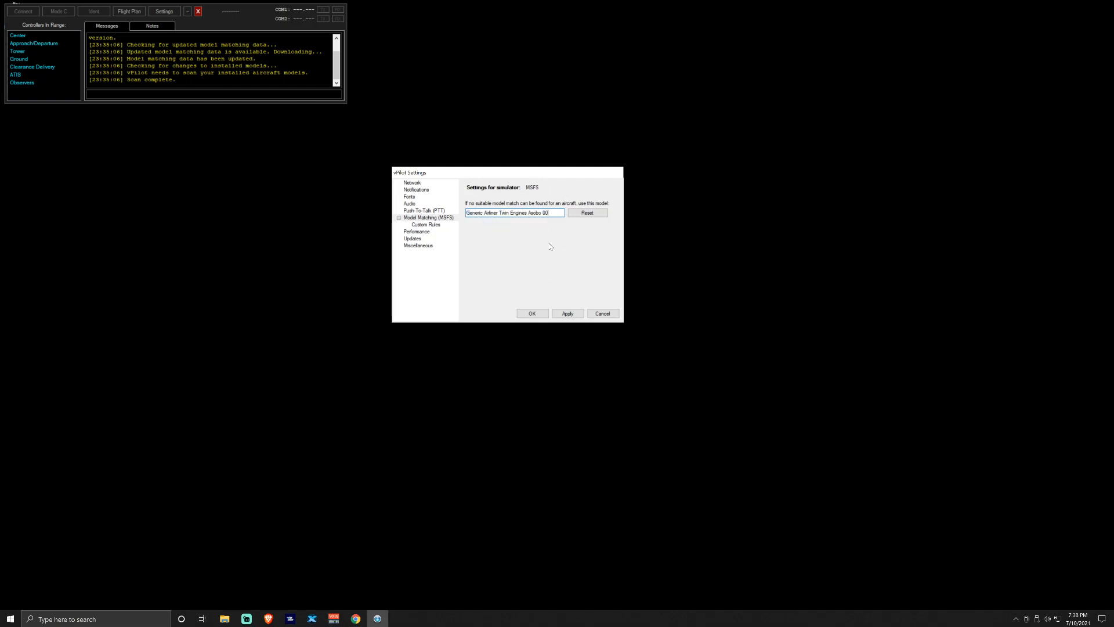
Replace 999 with 200 as the maximum aircraft to display in Performance settings
{"action": "left_click", "coordinate": [422, 233]}
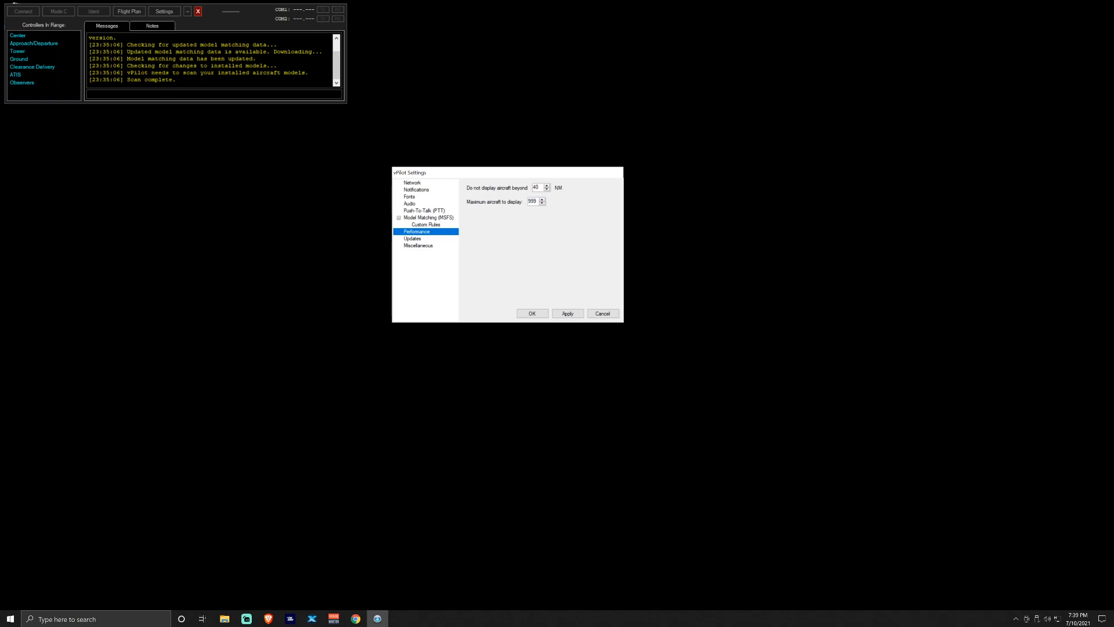
{"action": "left_click_drag", "start_coordinate": [538, 201], "coordinate": [521, 203]}
{"action": "type", "text": "200"}
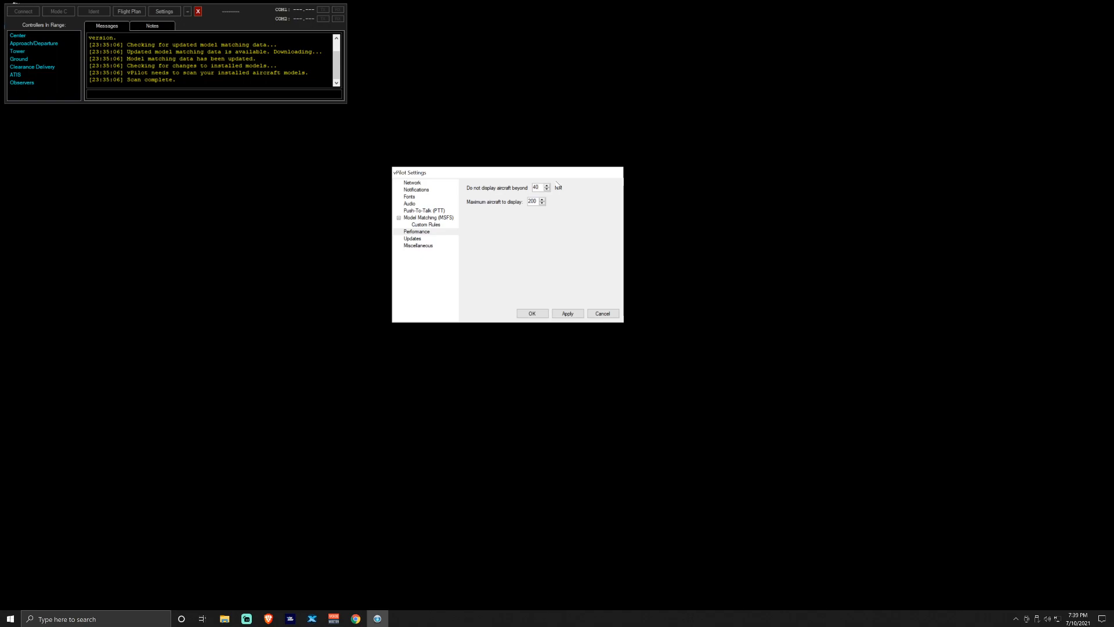
Change maximum aircraft to 50, then look through Updates, Miscellaneous and Notifications pages
{"action": "double_click", "coordinate": [533, 201]}
{"action": "type", "text": "50"}
{"action": "left_click", "coordinate": [413, 240]}
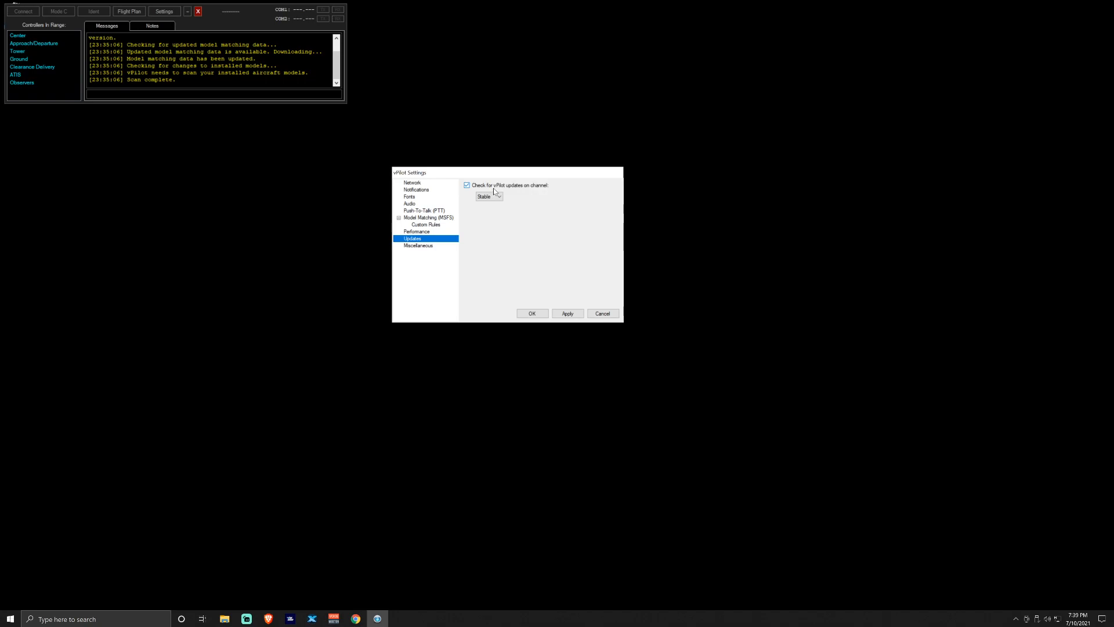
{"action": "left_click", "coordinate": [435, 245]}
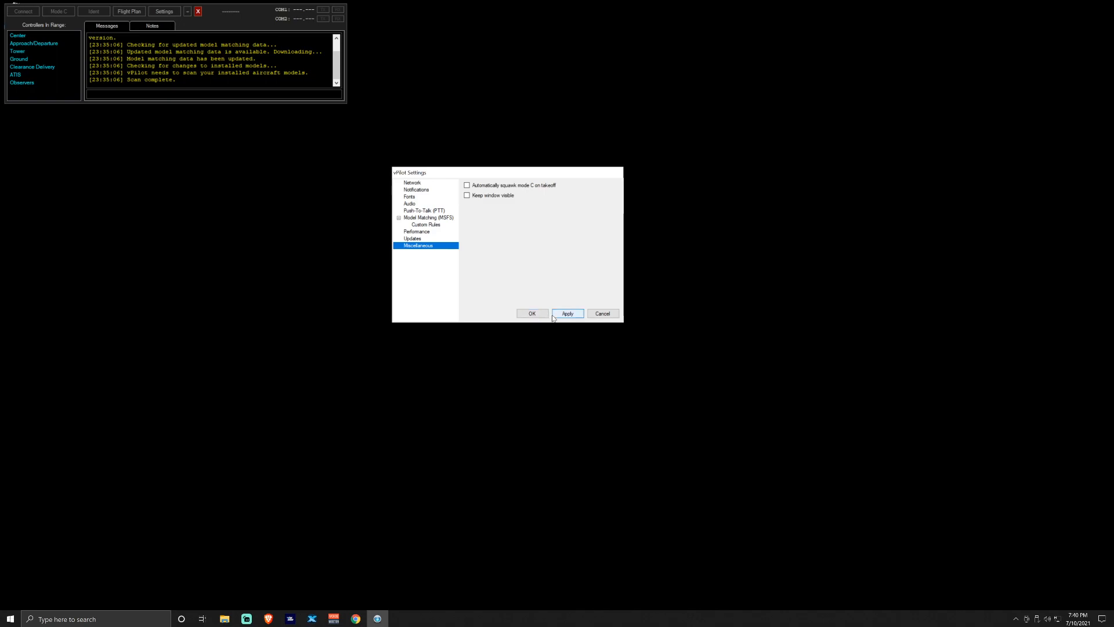
{"action": "left_click", "coordinate": [424, 183]}
{"action": "left_click", "coordinate": [425, 189]}
{"action": "left_click", "coordinate": [423, 184]}
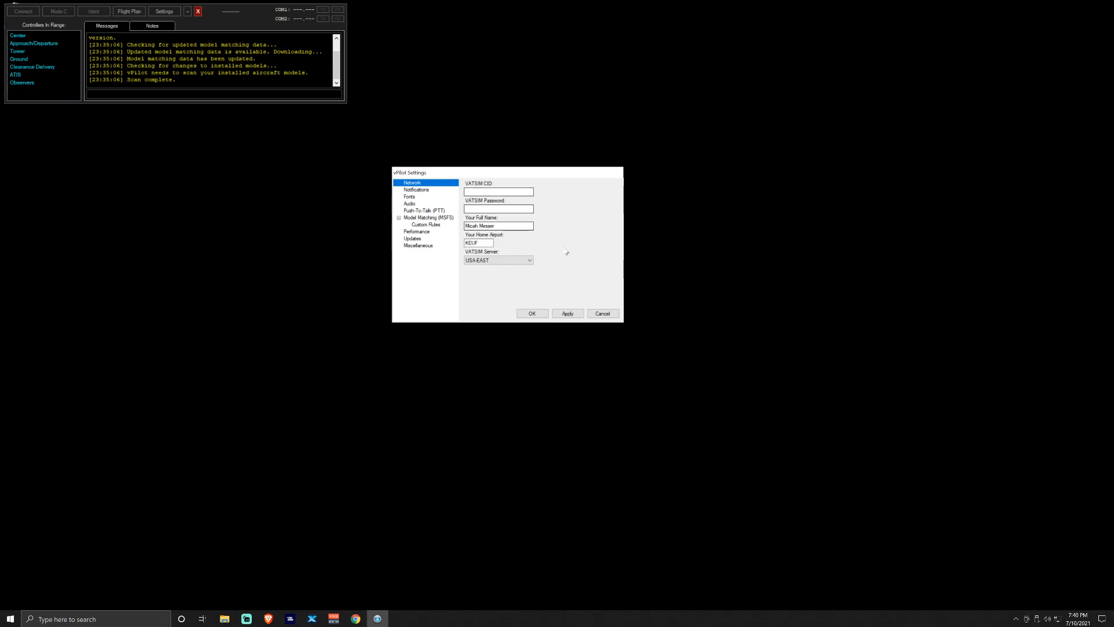
Cancel the Settings dialog, confirm discarding unsaved changes, and close vPilot
{"action": "left_click", "coordinate": [603, 313]}
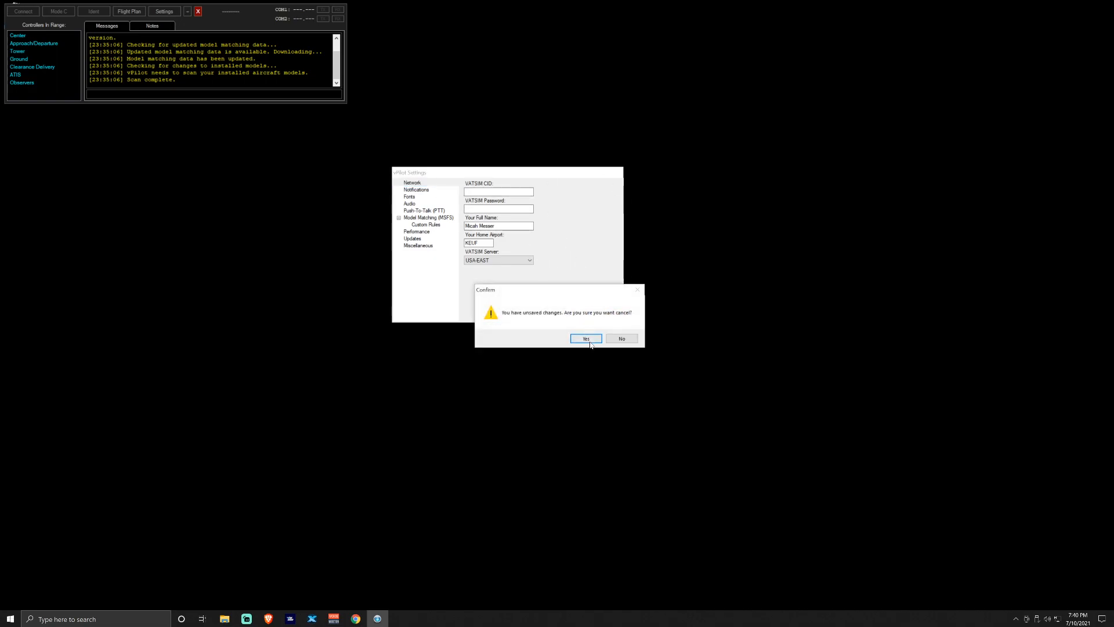
{"action": "left_click", "coordinate": [580, 339]}
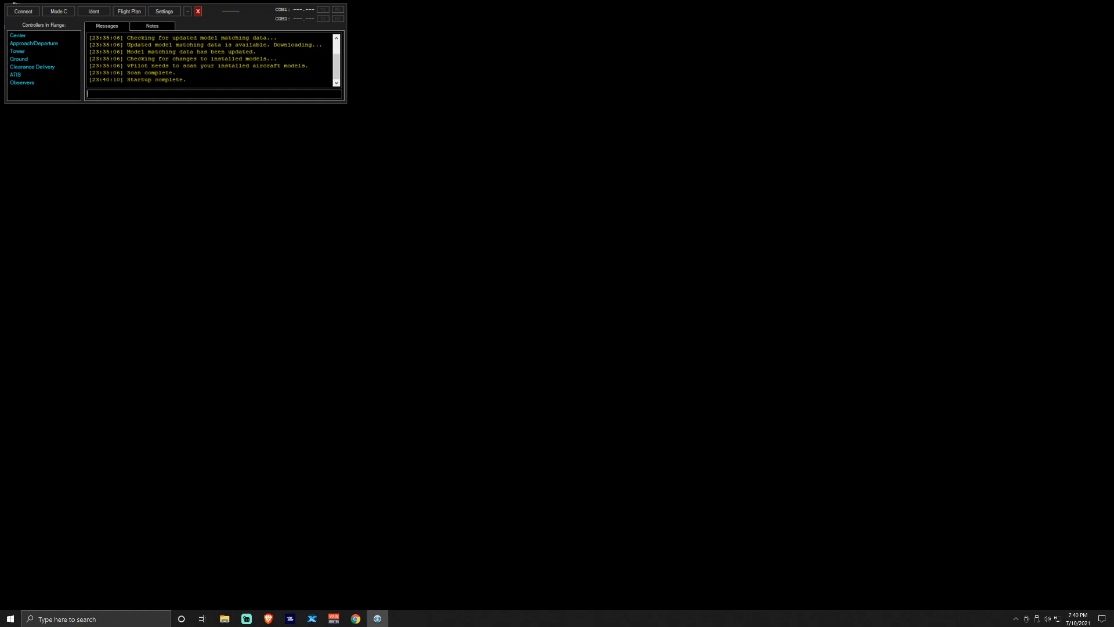
{"action": "left_click", "coordinate": [198, 11]}
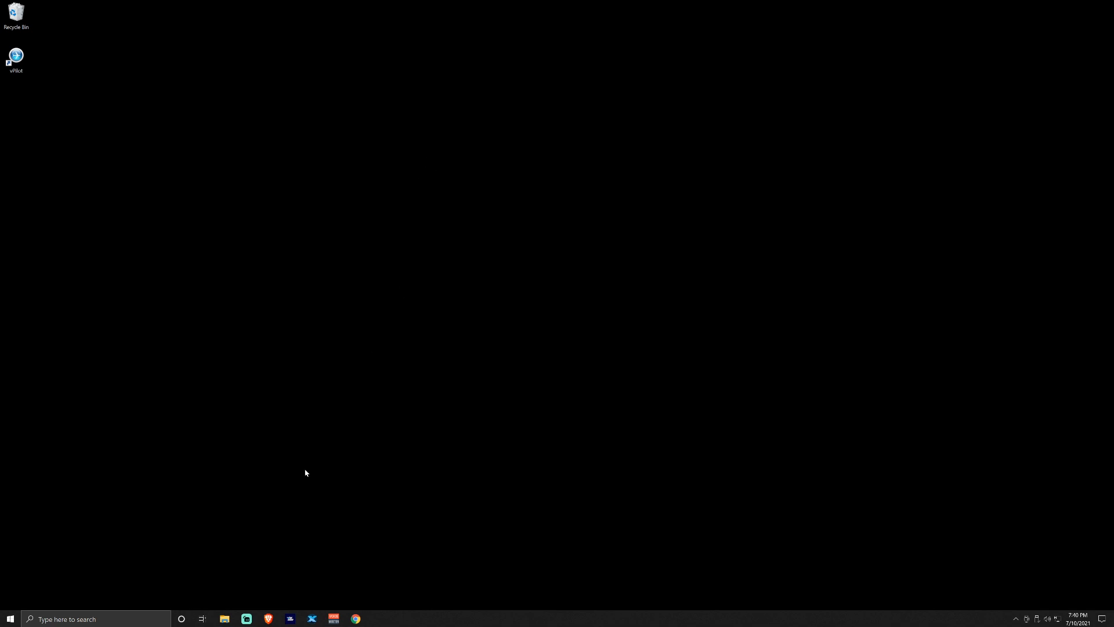
Bring up Chrome on the Bluebell CSL packages page, dismissing the downloads bar
{"action": "left_click", "coordinate": [355, 619]}
{"action": "left_click", "coordinate": [154, 6]}
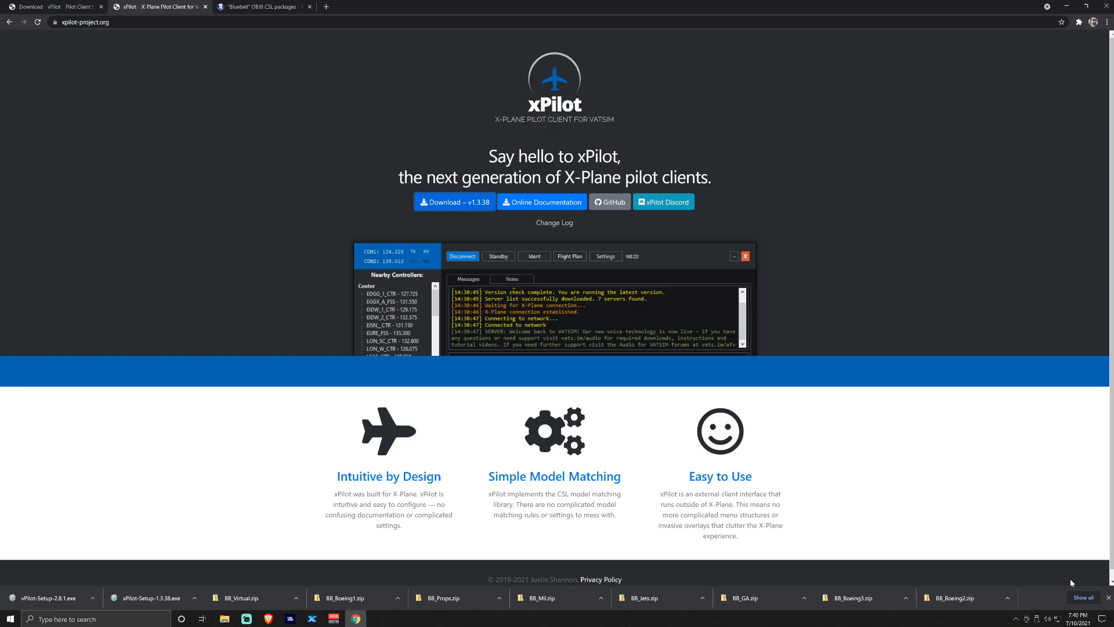
{"action": "left_click", "coordinate": [1107, 598]}
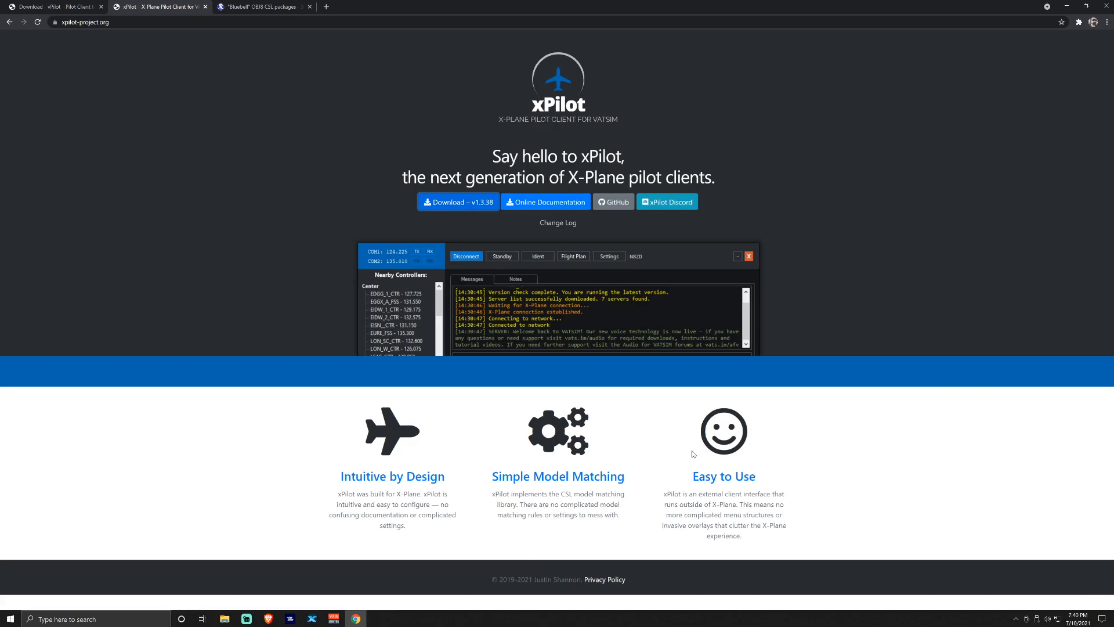
{"action": "left_click", "coordinate": [255, 7]}
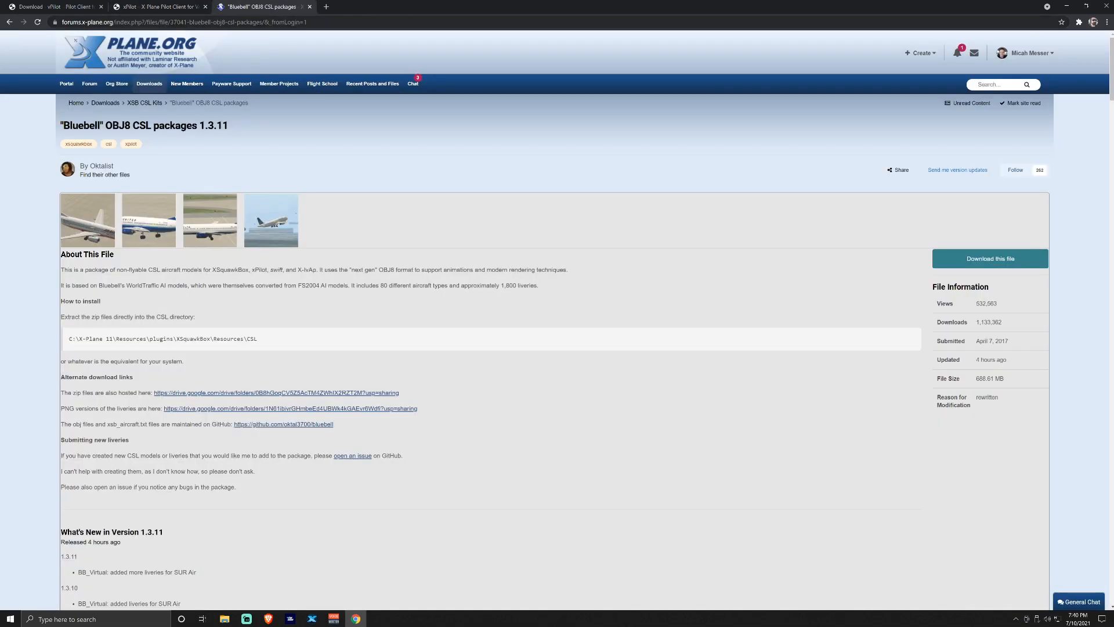
{"action": "left_click_drag", "start_coordinate": [316, 23], "coordinate": [61, 22]}
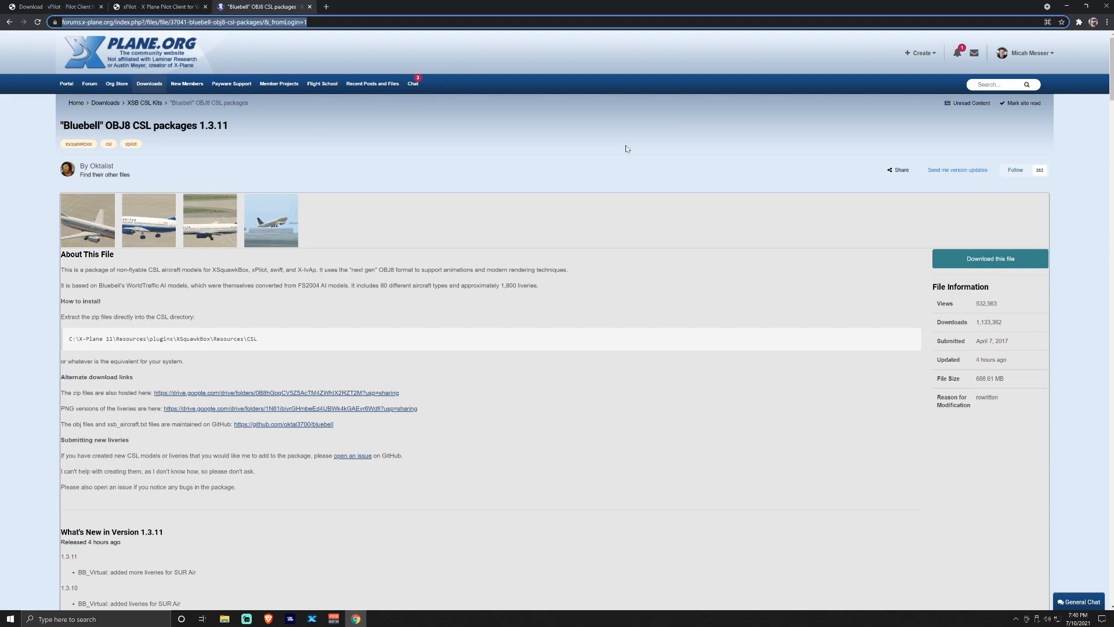
{"action": "left_click", "coordinate": [681, 157]}
Look over the 12 zip files like BB_Repaints.zip and BB_Virtual.zip, then close the list and minimize Chrome
{"action": "left_click", "coordinate": [986, 264]}
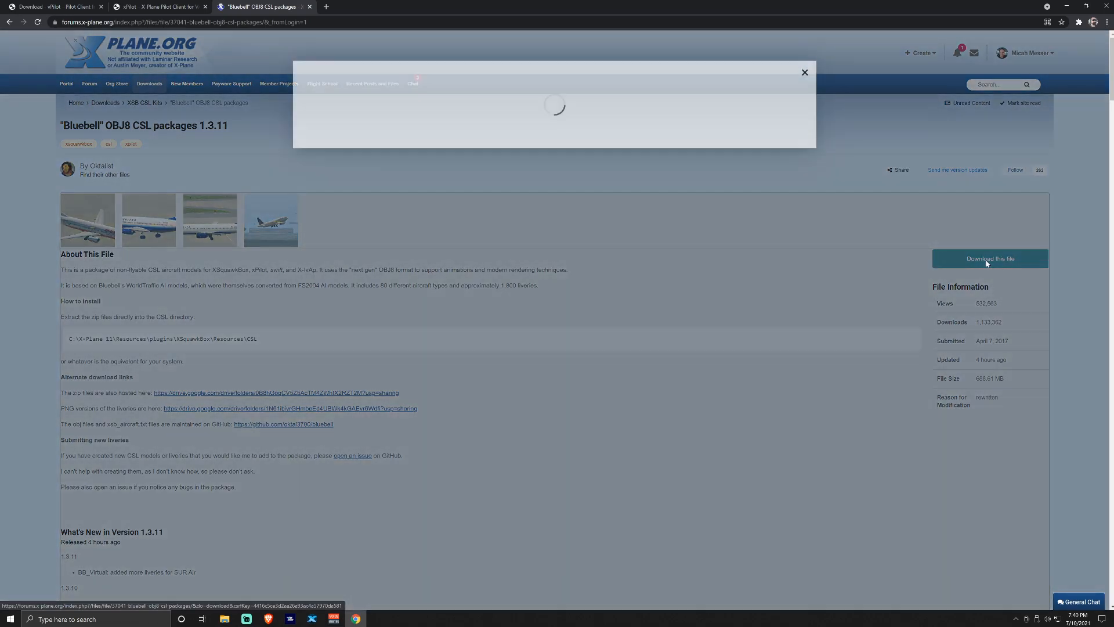
{"action": "scroll", "coordinate": [616, 160], "scroll_direction": "down", "scroll_amount": 2}
{"action": "scroll", "coordinate": [614, 165], "scroll_direction": "up", "scroll_amount": 1}
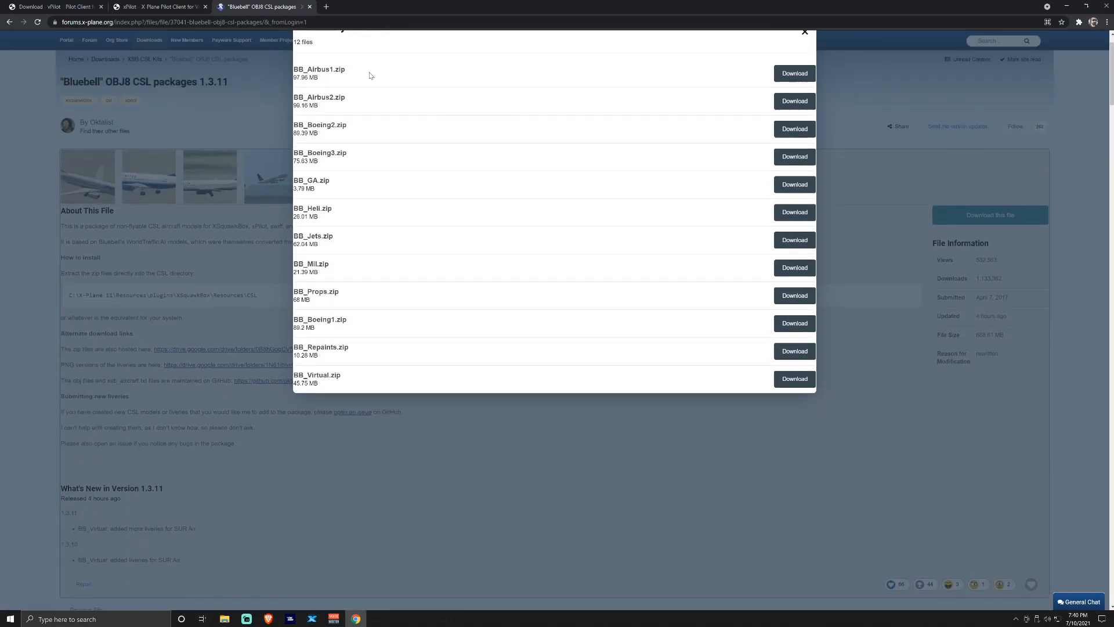
{"action": "scroll", "coordinate": [373, 365], "scroll_direction": "up", "scroll_amount": 1}
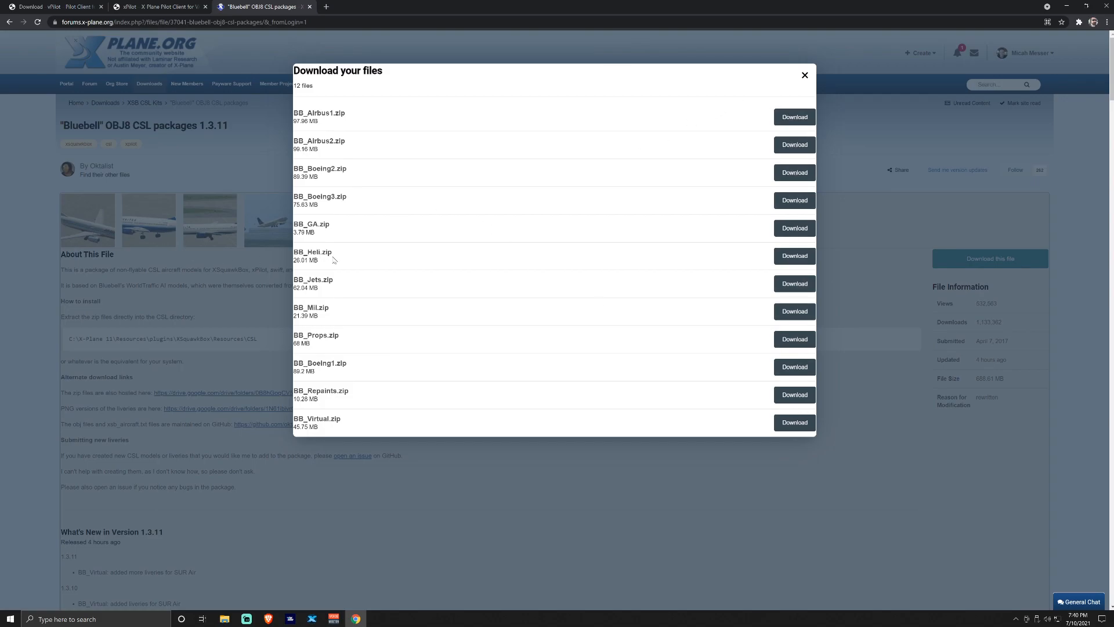
{"action": "left_click_drag", "start_coordinate": [349, 391], "coordinate": [292, 391]}
{"action": "left_click", "coordinate": [408, 338]}
{"action": "double_click", "coordinate": [336, 418]}
{"action": "left_click", "coordinate": [660, 396]}
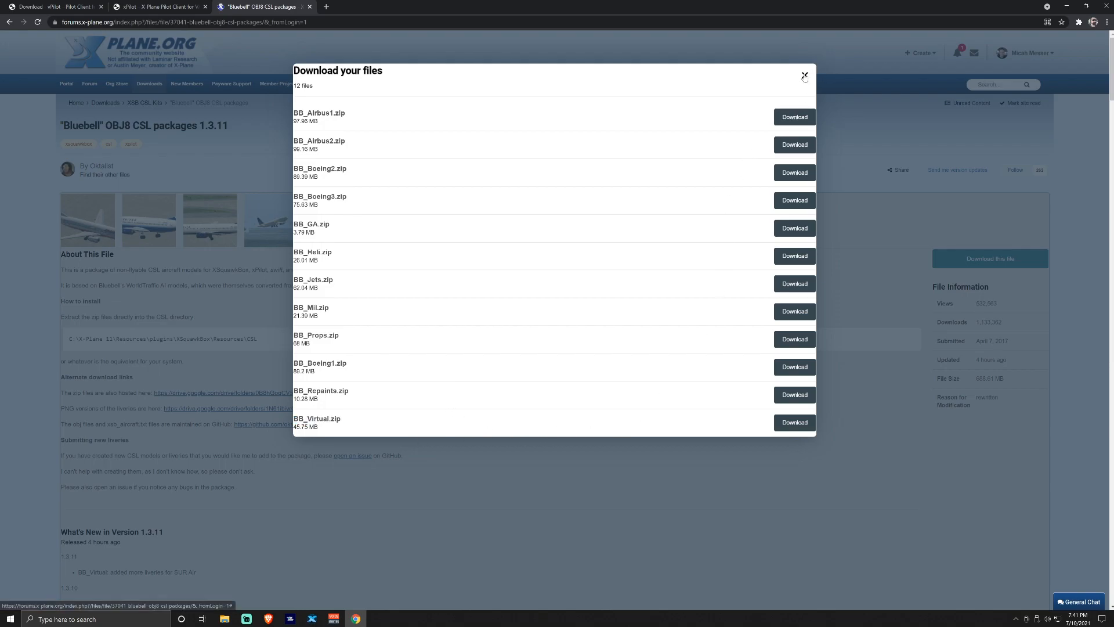
{"action": "left_click", "coordinate": [805, 75]}
{"action": "left_click", "coordinate": [1066, 6]}
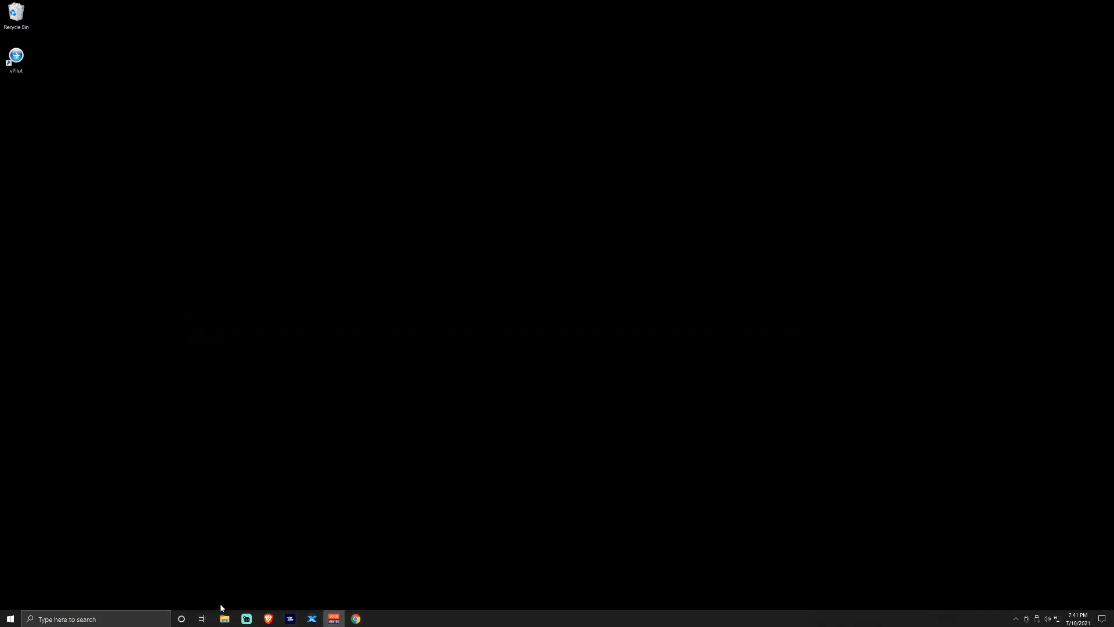
Run xPilot-Setup from Downloads, accept the license, and keep default components and client folder
{"action": "left_click", "coordinate": [225, 619]}
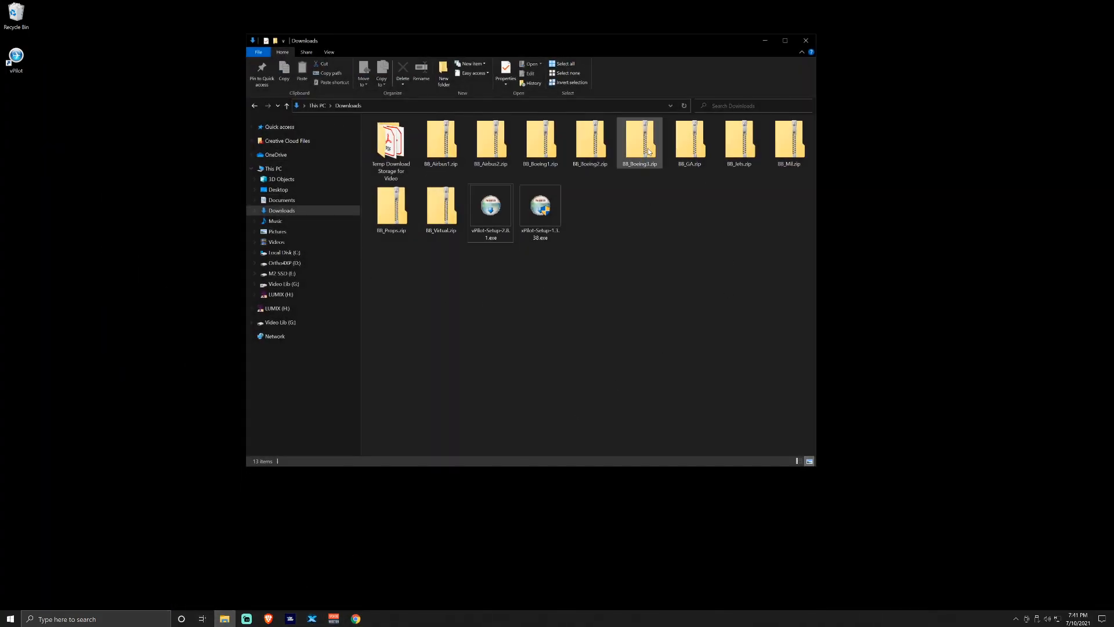
{"action": "double_click", "coordinate": [550, 224]}
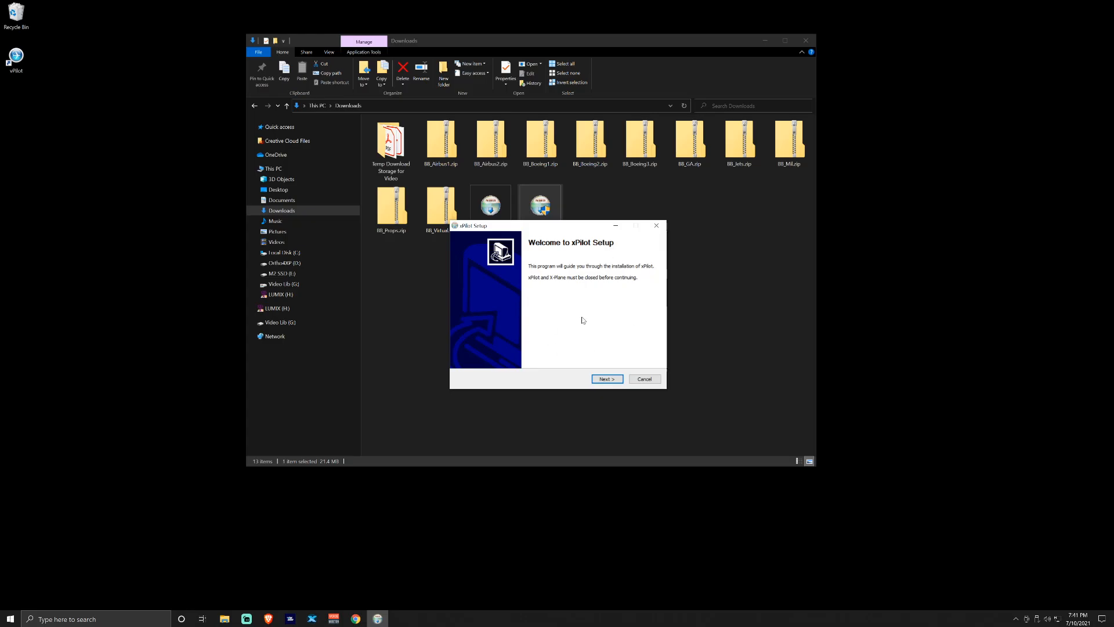
{"action": "left_click", "coordinate": [614, 379]}
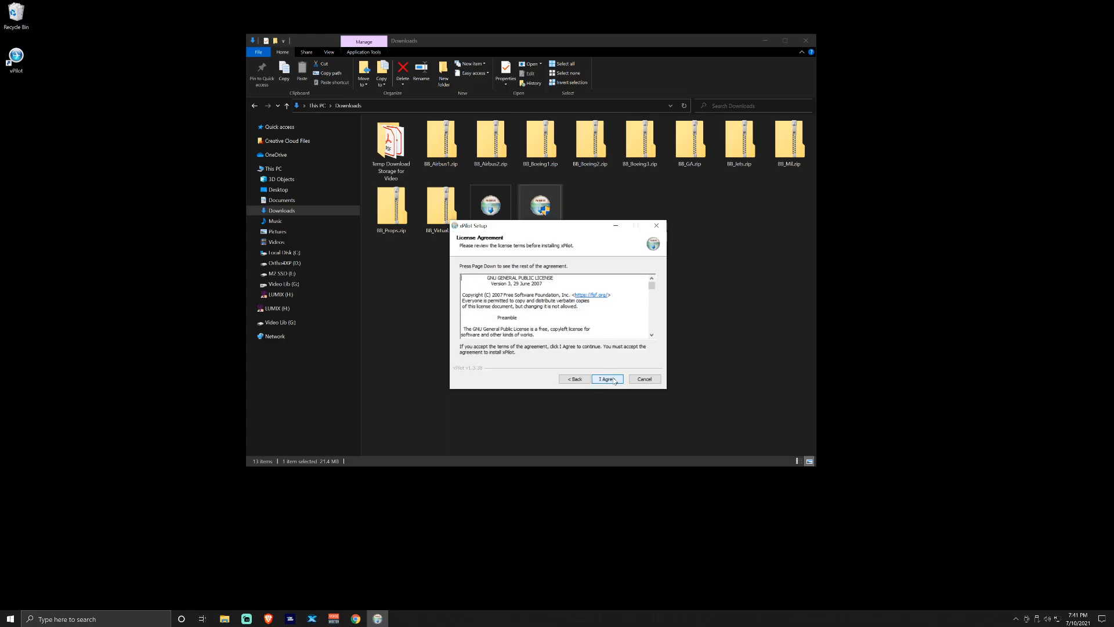
{"action": "left_click", "coordinate": [607, 379]}
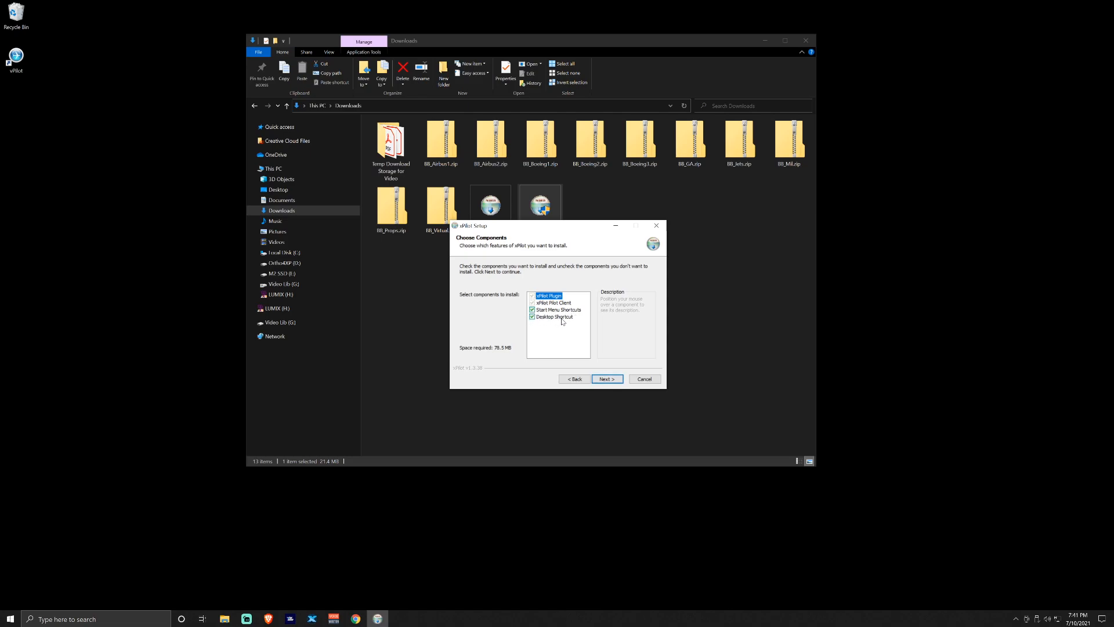
{"action": "left_click", "coordinate": [609, 380]}
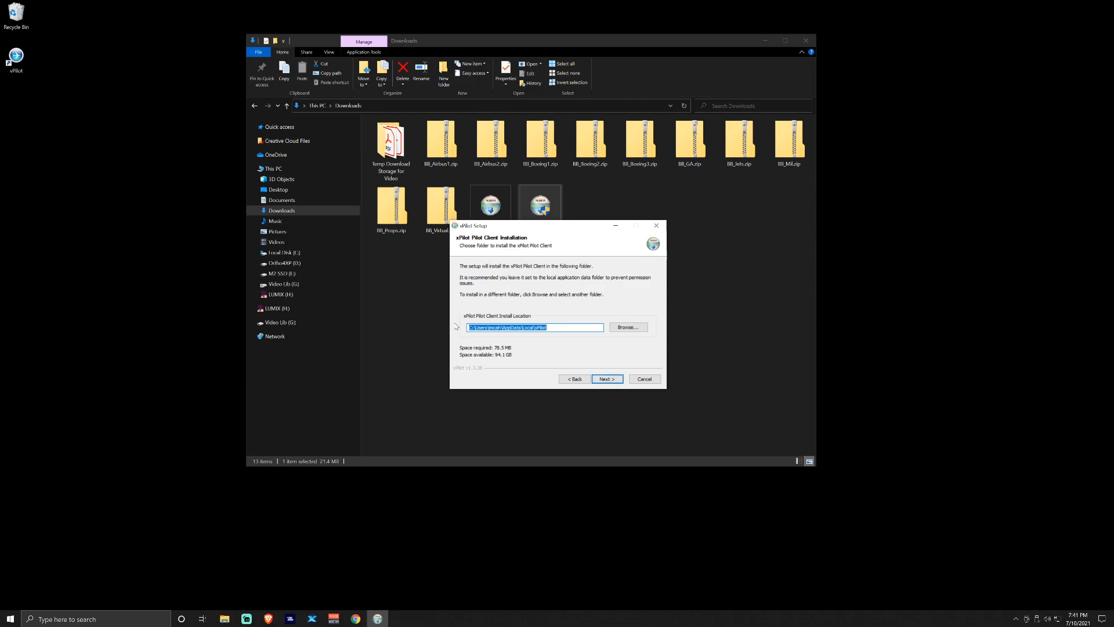
{"action": "left_click", "coordinate": [606, 380]}
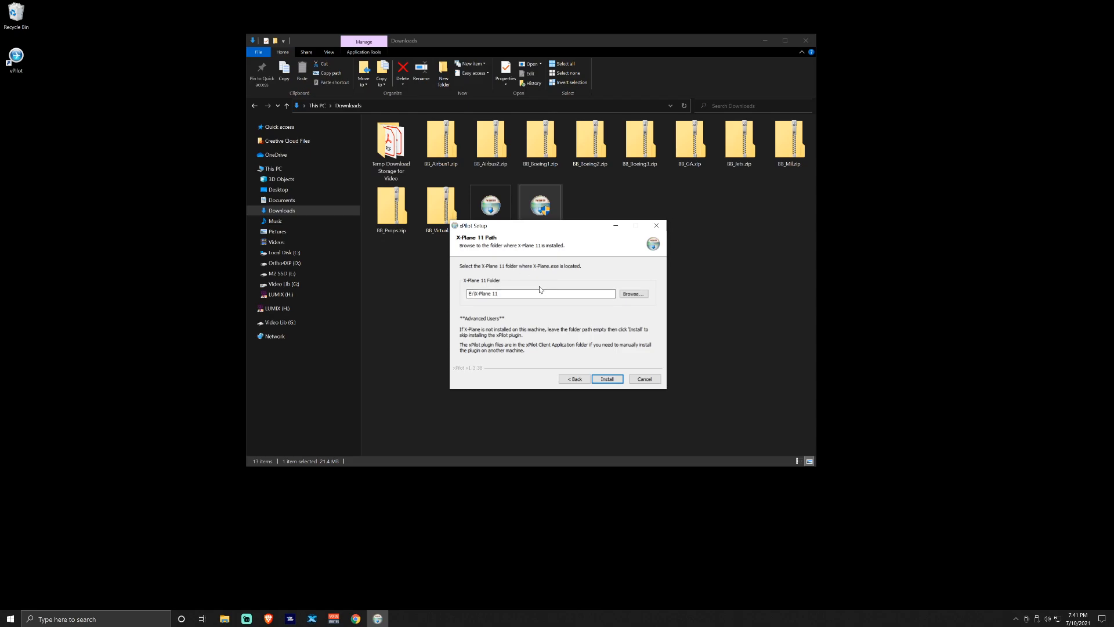
Point the plugin to E:\X-Plane 11, install xPilot, and finish setup launching the client
{"action": "left_click", "coordinate": [633, 294]}
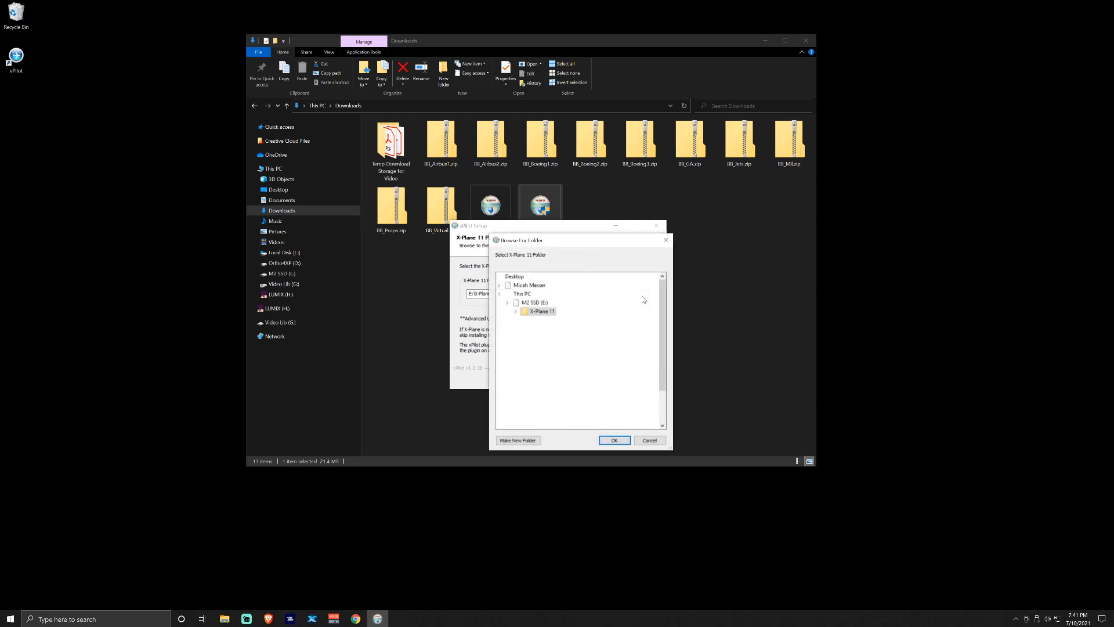
{"action": "scroll", "coordinate": [554, 380], "scroll_direction": "down", "scroll_amount": 6}
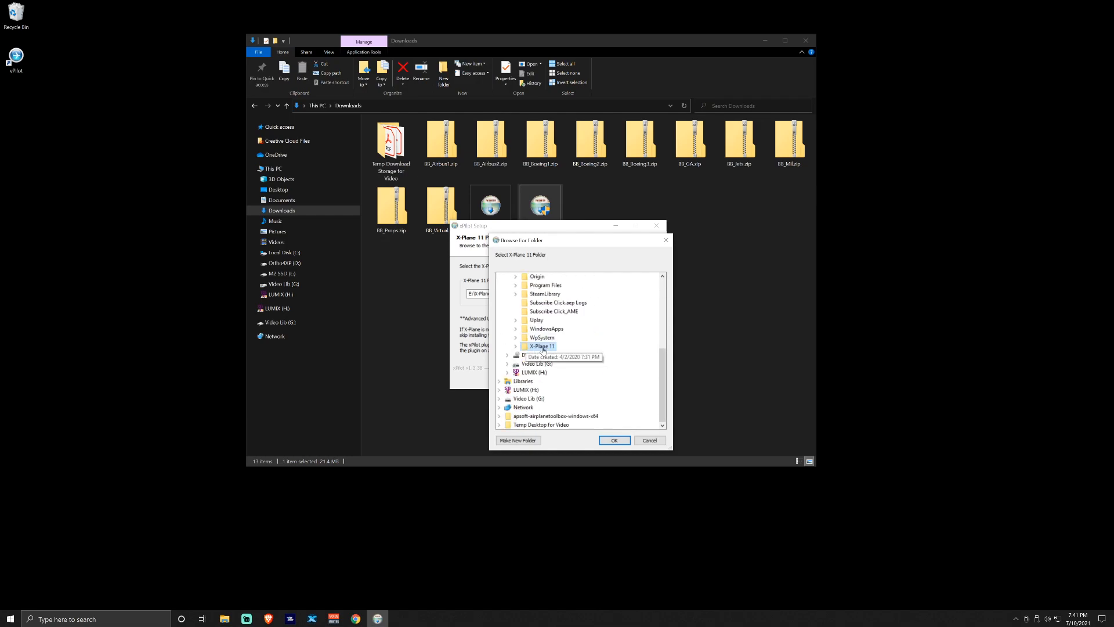
{"action": "left_click", "coordinate": [515, 346]}
{"action": "right_click", "coordinate": [548, 365]}
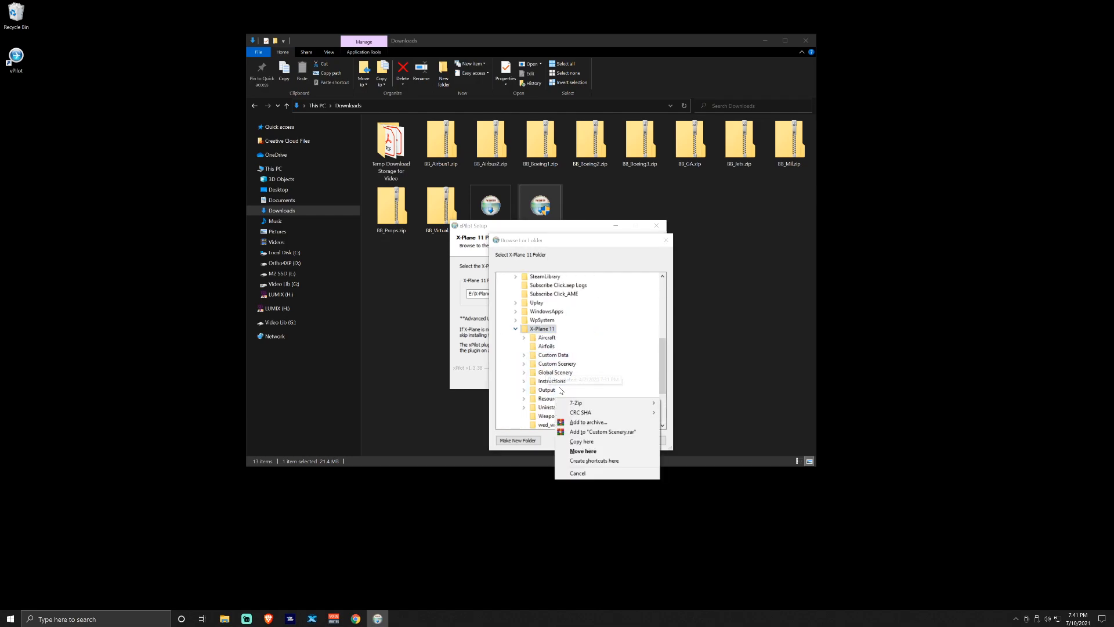
{"action": "left_click", "coordinate": [529, 331]}
{"action": "left_click", "coordinate": [613, 441]}
{"action": "left_click", "coordinate": [605, 379]}
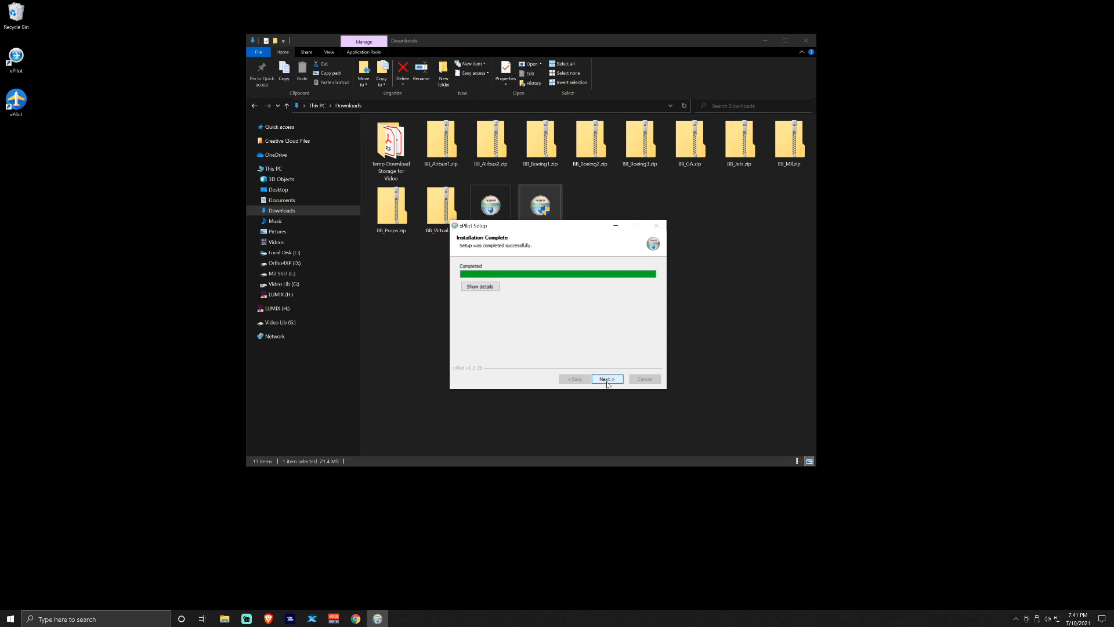
{"action": "left_click", "coordinate": [607, 380]}
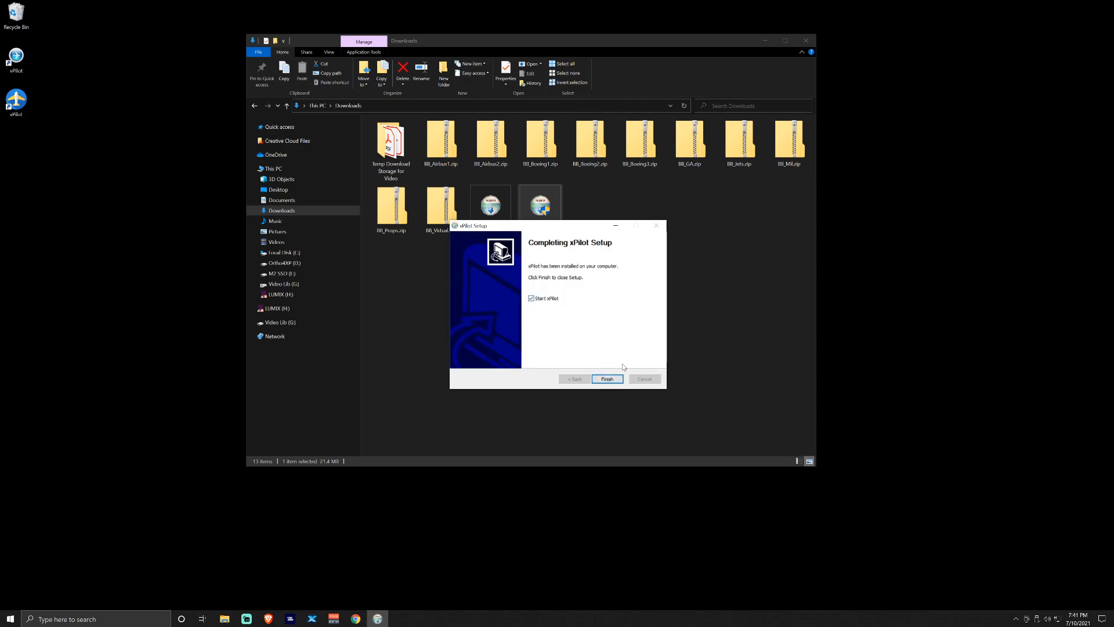
{"action": "left_click", "coordinate": [607, 378]}
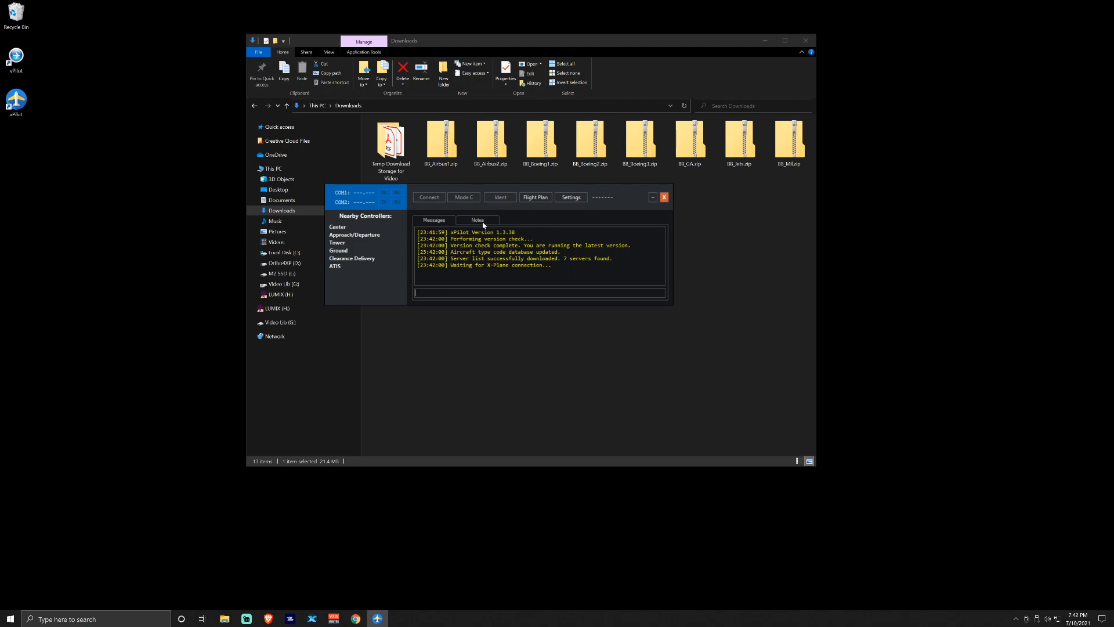
{"action": "left_click", "coordinate": [572, 198]}
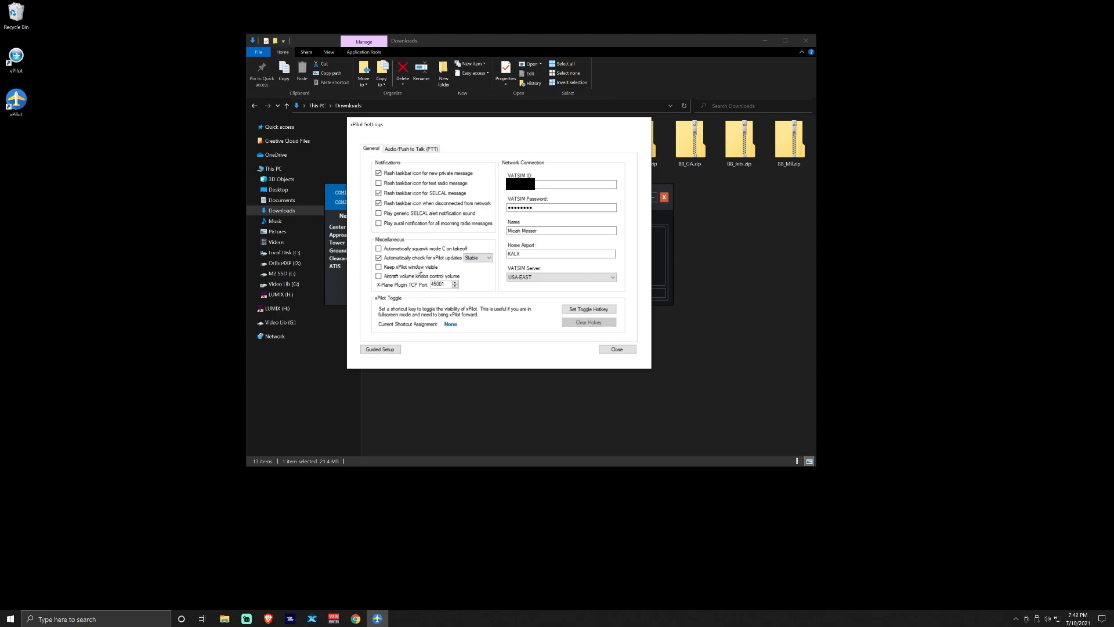
{"action": "left_click", "coordinate": [525, 185]}
{"action": "left_click", "coordinate": [585, 312]}
{"action": "key", "text": "Pause"}
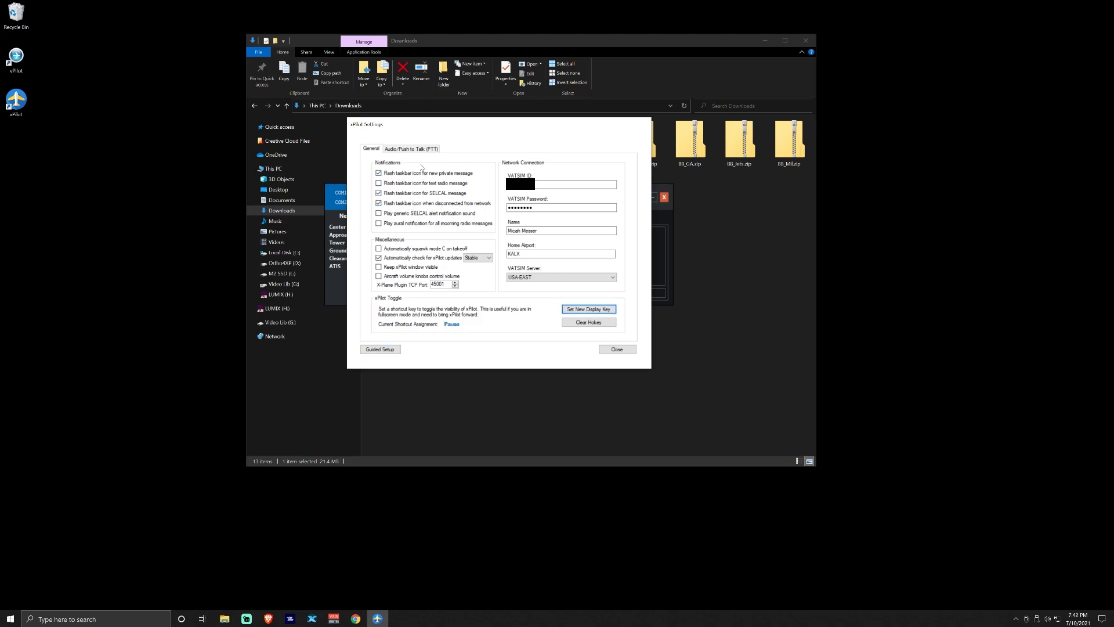
{"action": "left_click", "coordinate": [421, 149]}
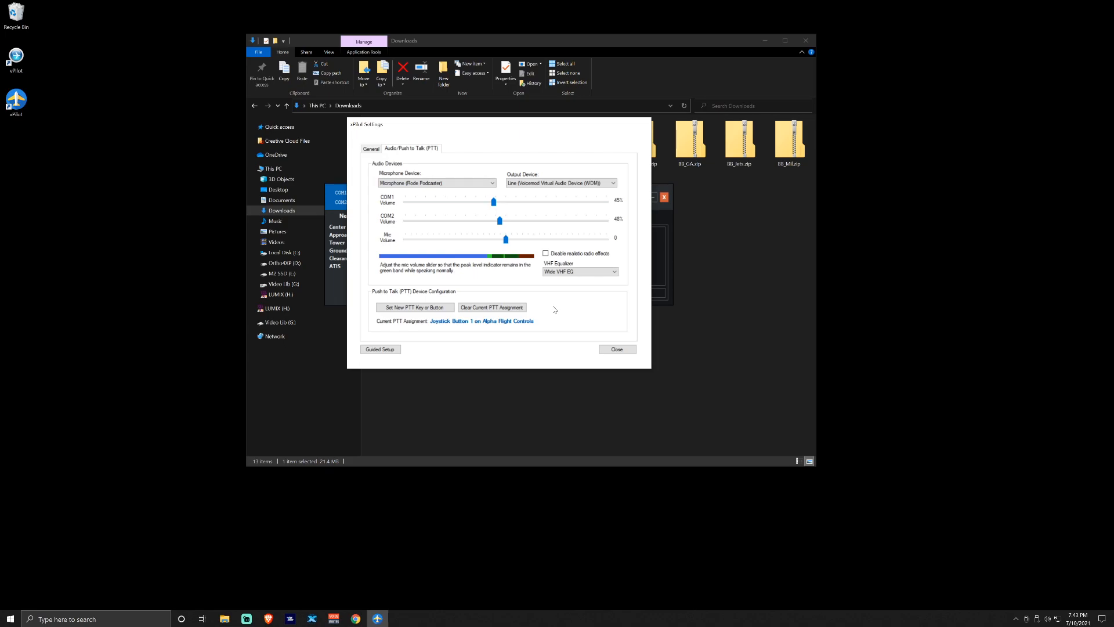
{"action": "left_click", "coordinate": [369, 150]}
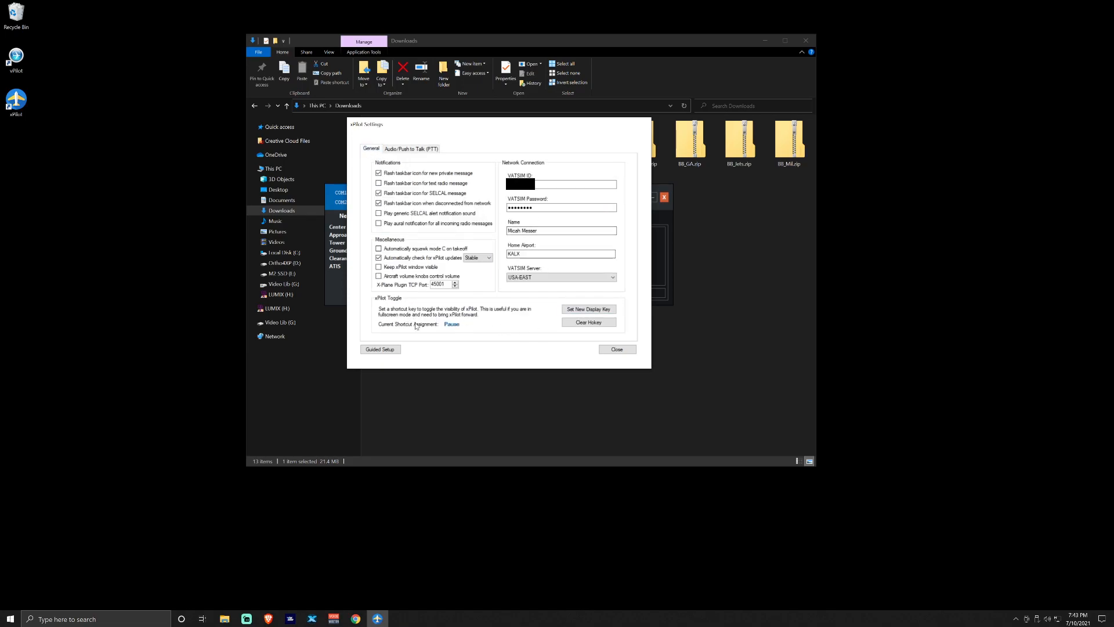
{"action": "left_click", "coordinate": [571, 322]}
{"action": "left_click", "coordinate": [410, 149]}
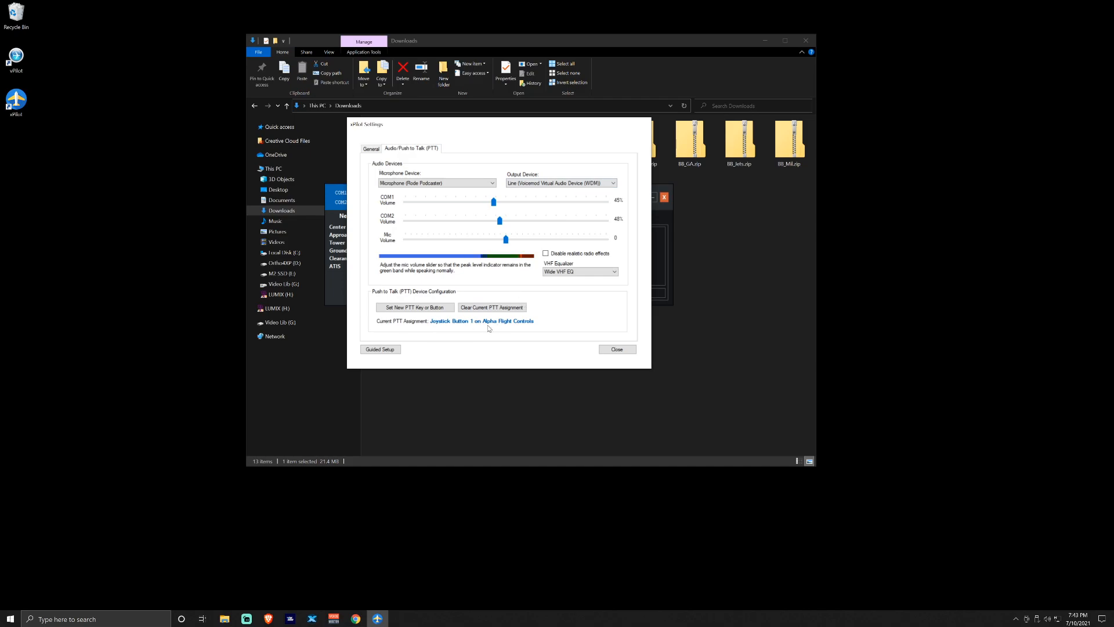
{"action": "left_click", "coordinate": [626, 350]}
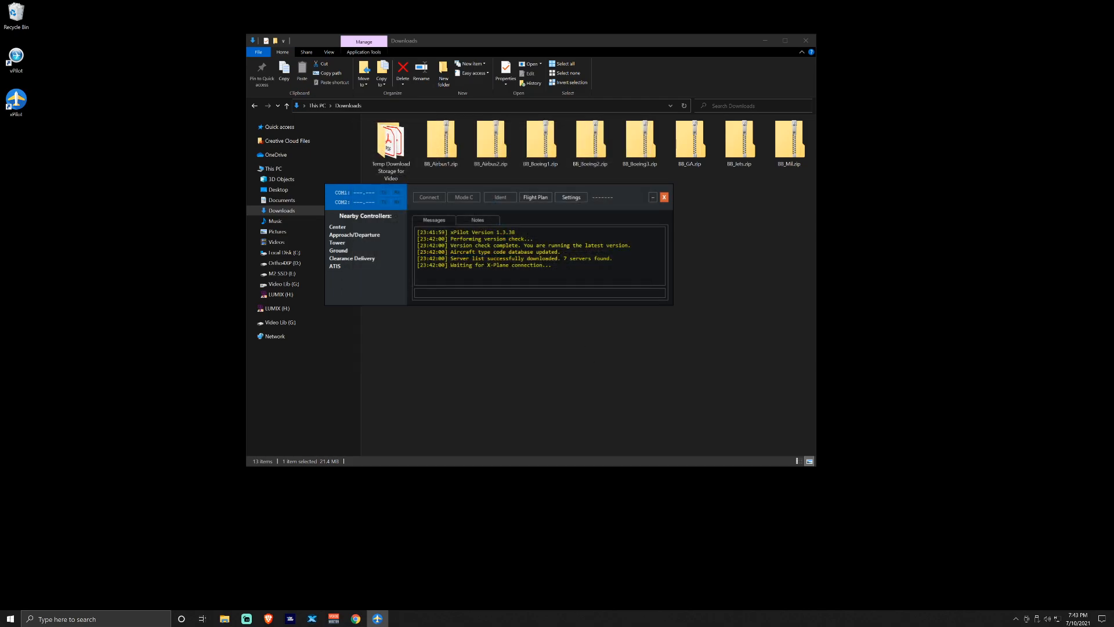
Close the xPilot client and extract BB_Airbus1, BB_Boeing1 and BB_Boeing2 into their own folders
{"action": "left_click", "coordinate": [664, 198]}
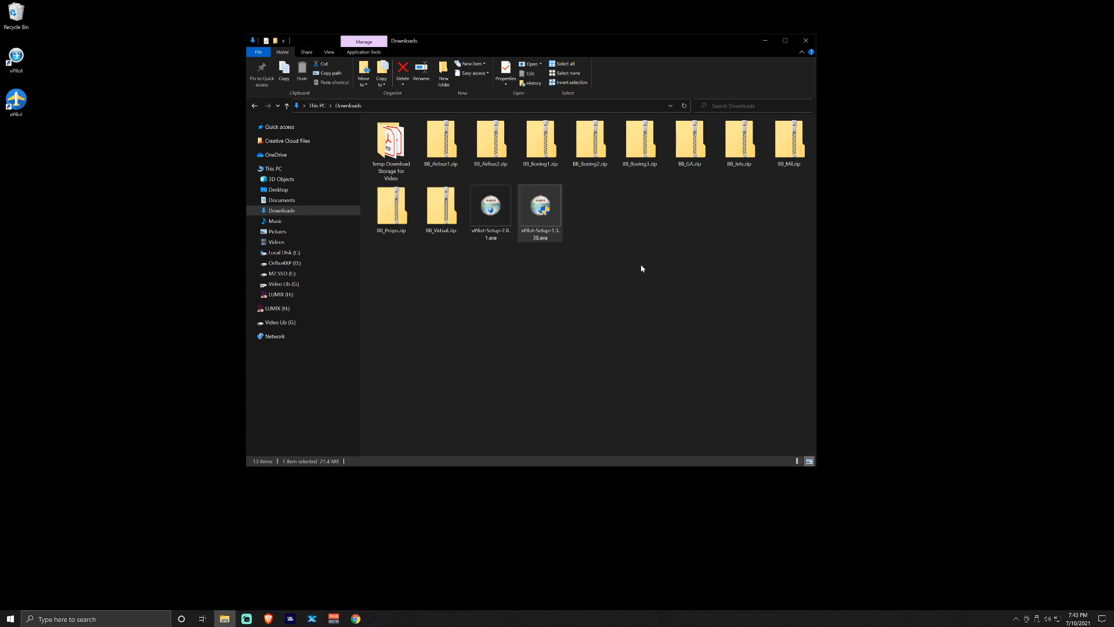
{"action": "right_click", "coordinate": [438, 149]}
{"action": "left_click", "coordinate": [478, 187]}
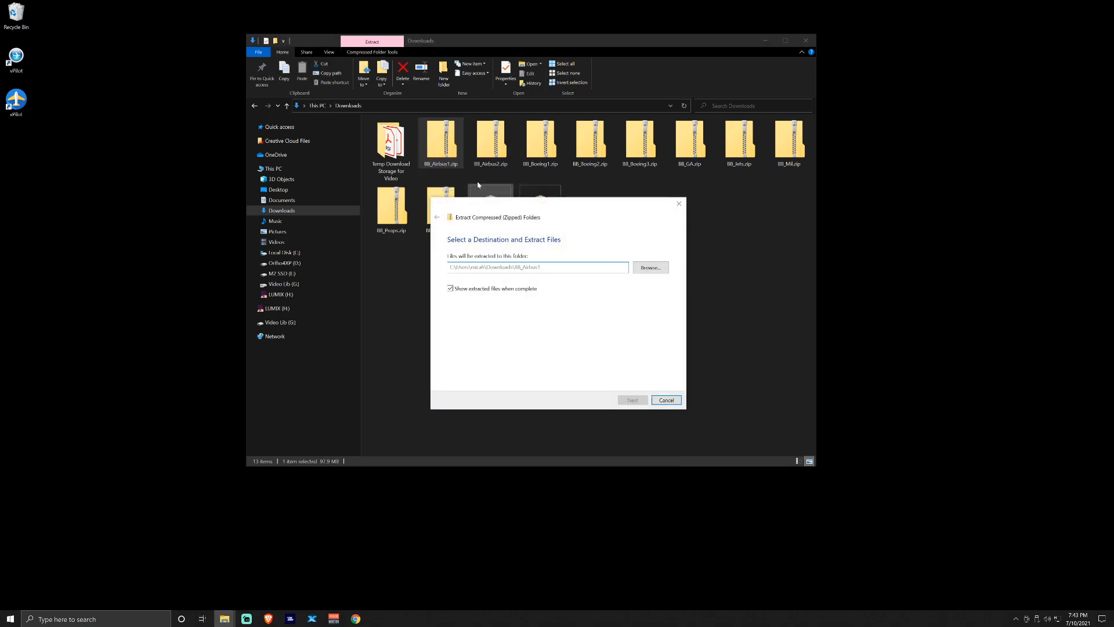
{"action": "left_click", "coordinate": [632, 400]}
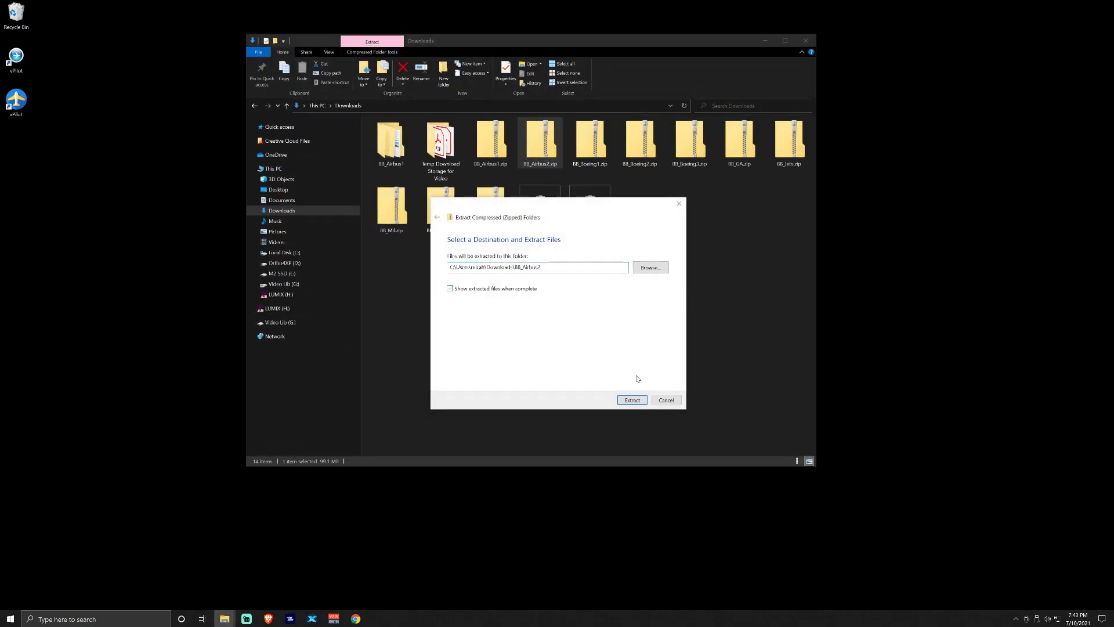
{"action": "left_click", "coordinate": [632, 400]}
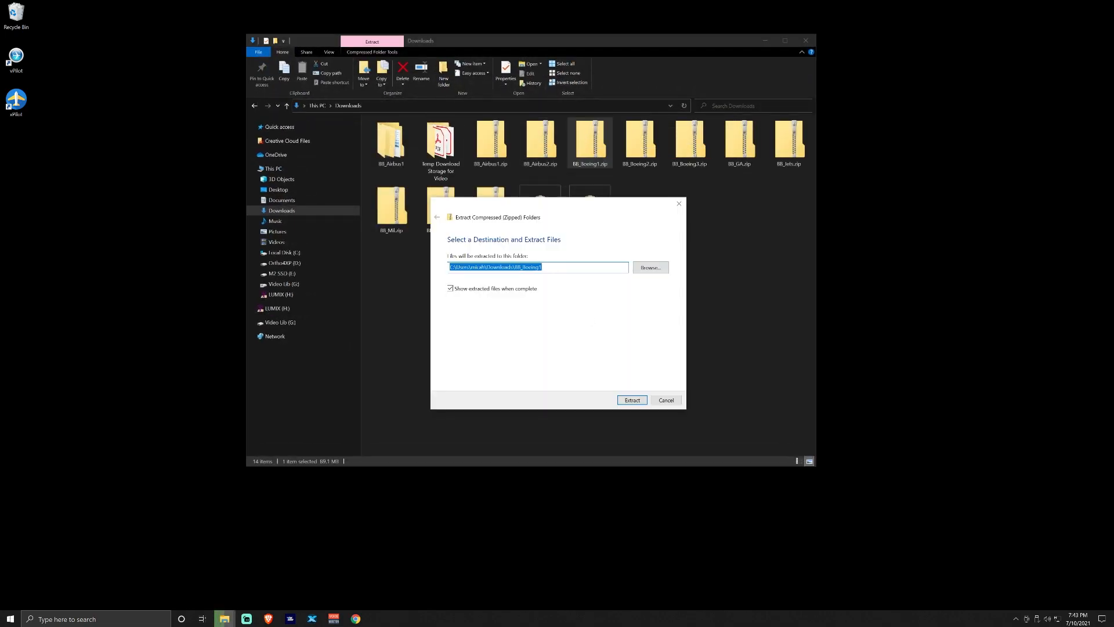
{"action": "left_click", "coordinate": [632, 399]}
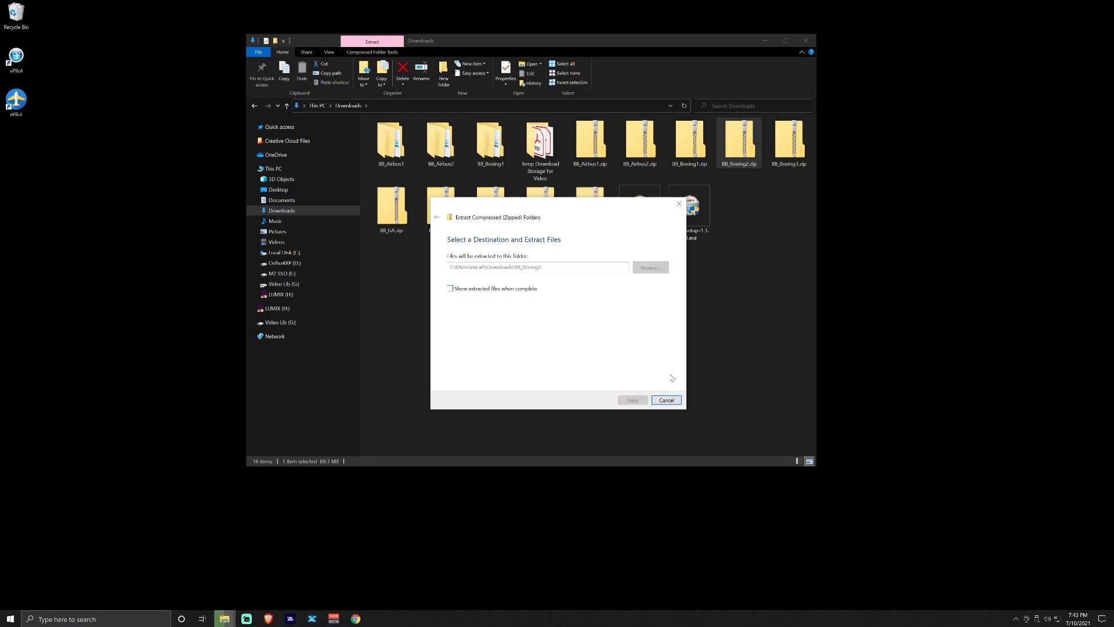
{"action": "left_click", "coordinate": [632, 399]}
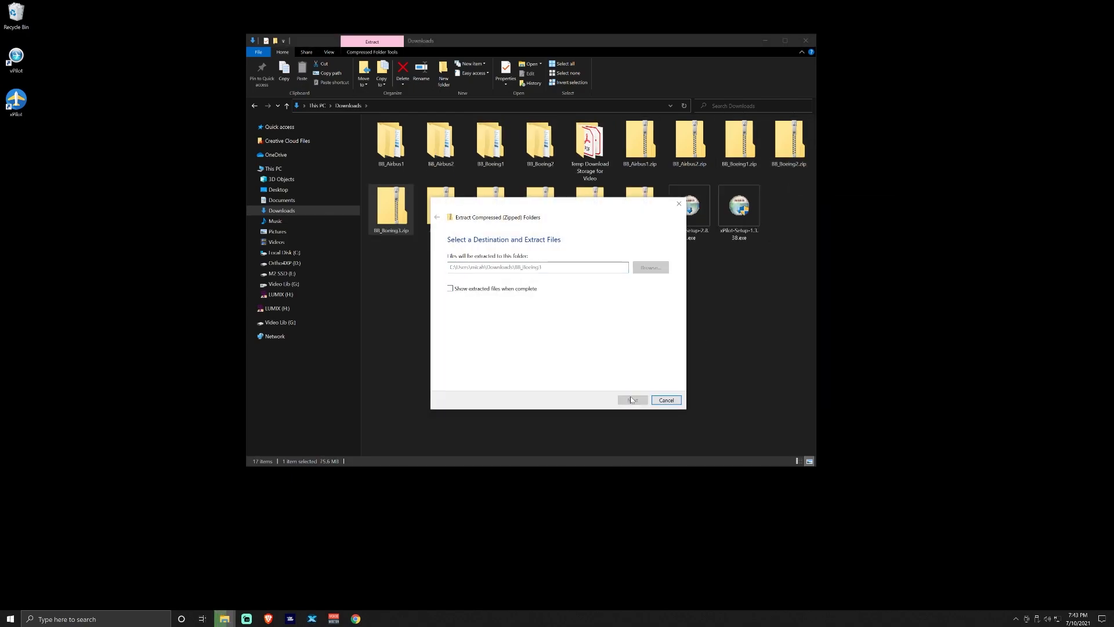
Extract BB_GA, BB_Mil and BB_Virtual, then check BB_Airbus1's contents and return to Downloads
{"action": "right_click", "coordinate": [490, 206]}
{"action": "left_click", "coordinate": [464, 210]}
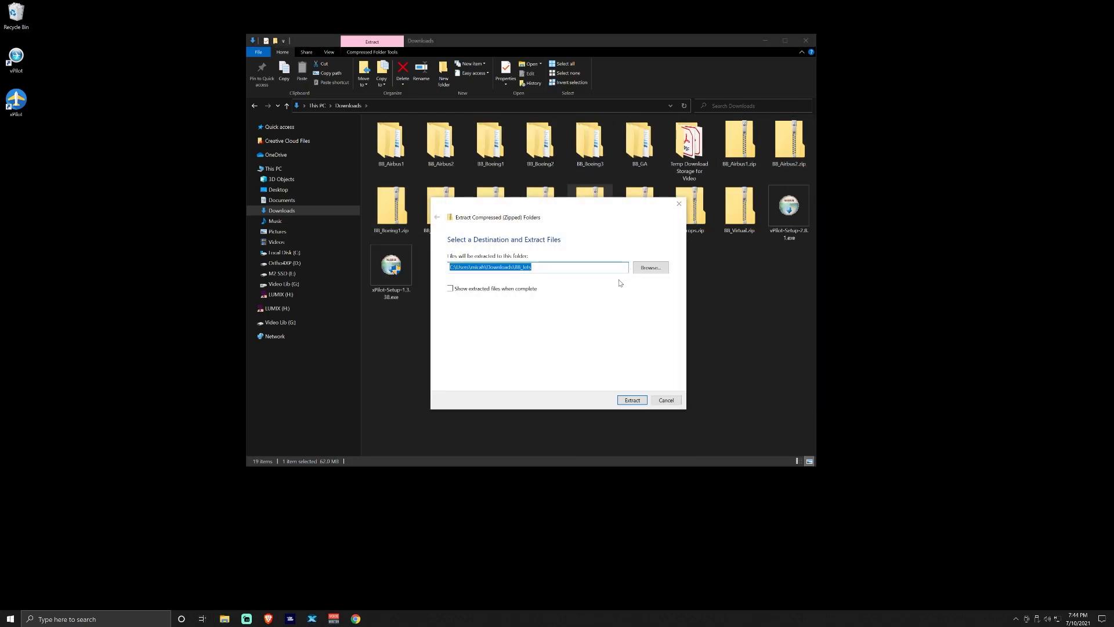
{"action": "left_click", "coordinate": [631, 400]}
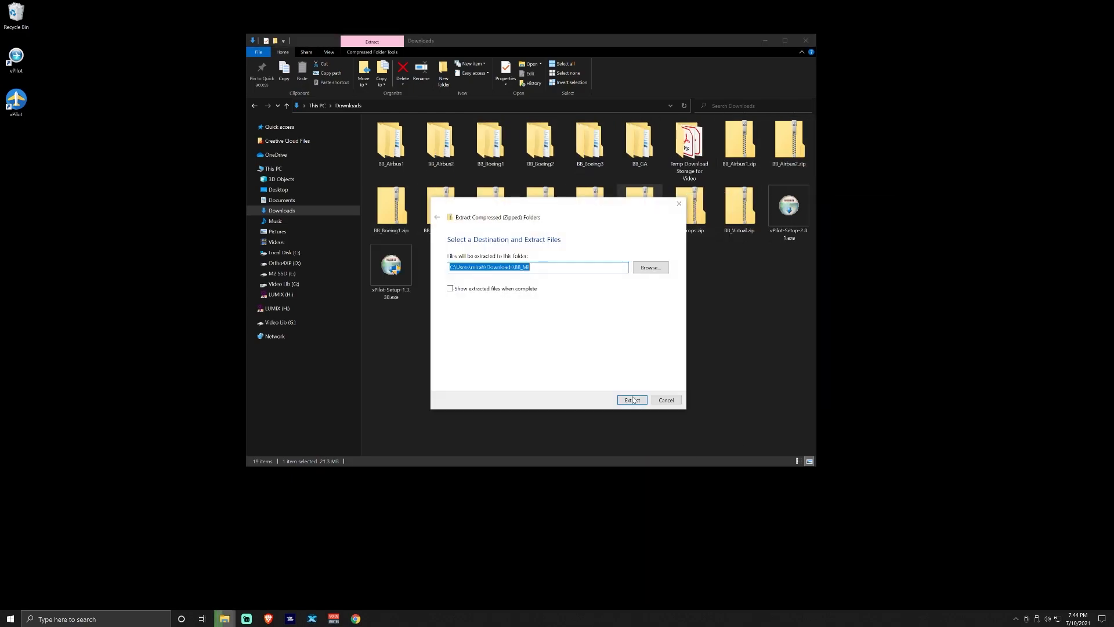
{"action": "left_click", "coordinate": [632, 399]}
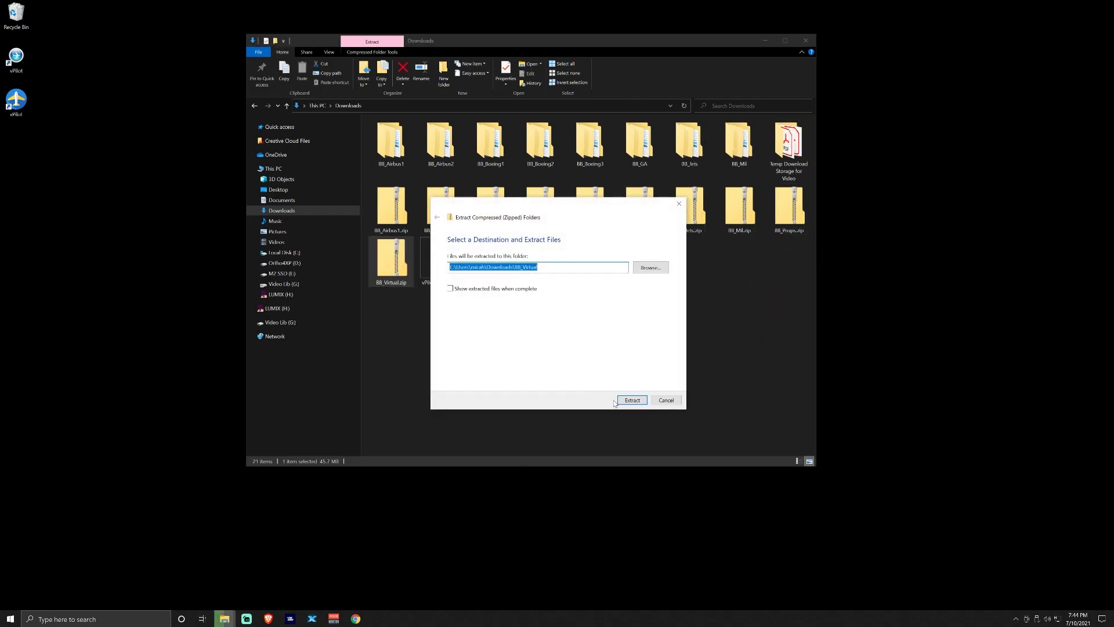
{"action": "left_click", "coordinate": [632, 400]}
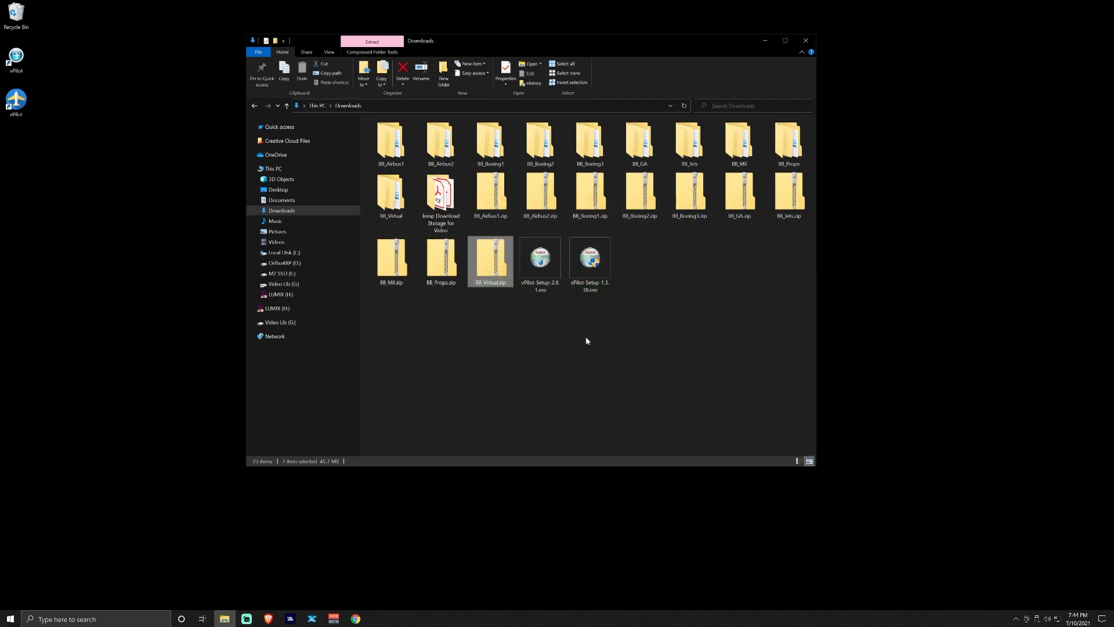
{"action": "left_click", "coordinate": [582, 333]}
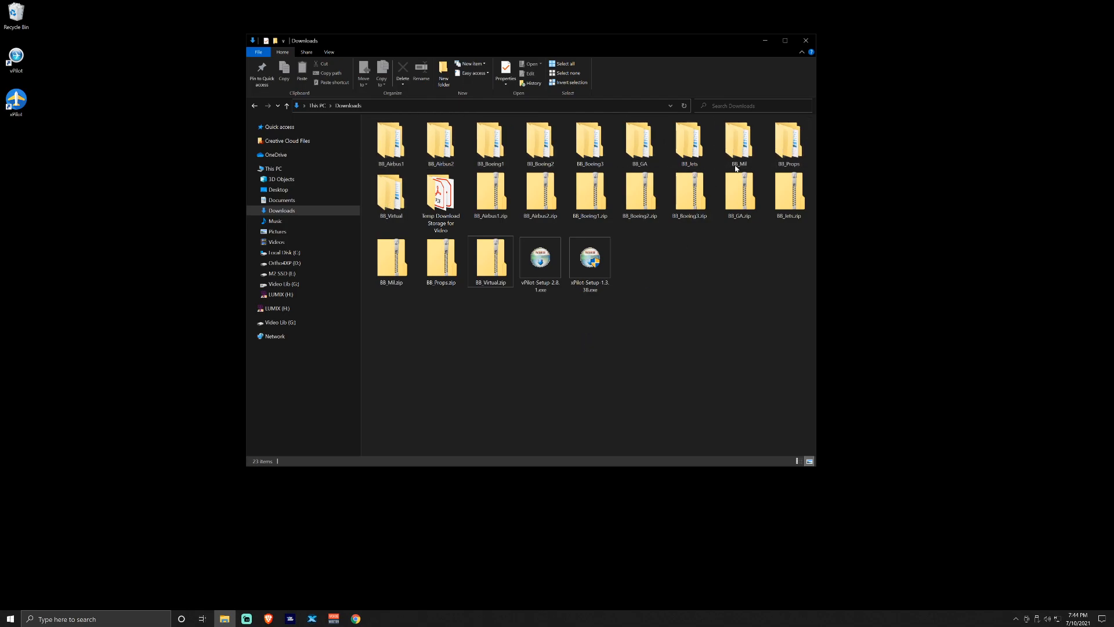
{"action": "double_click", "coordinate": [390, 142]}
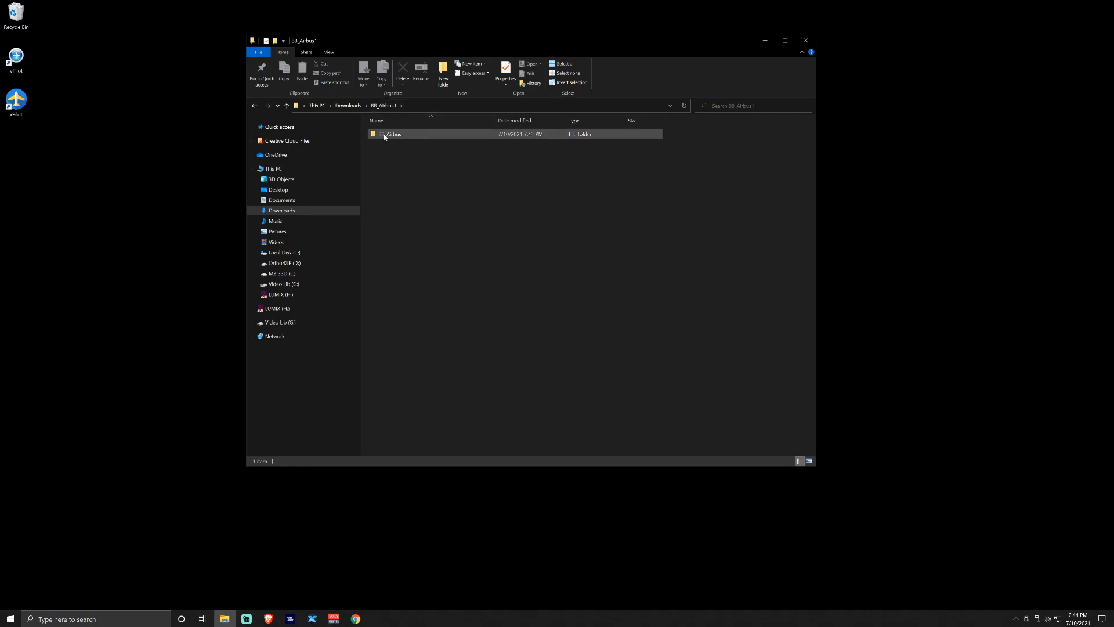
{"action": "key", "text": "alt+Up"}
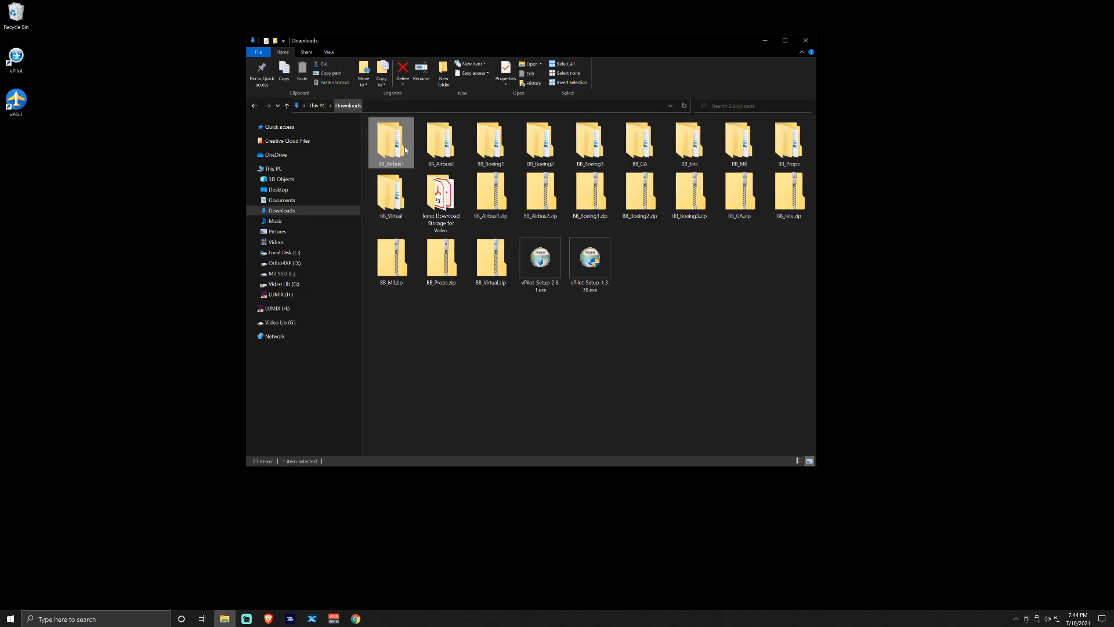
{"action": "double_click", "coordinate": [434, 152]}
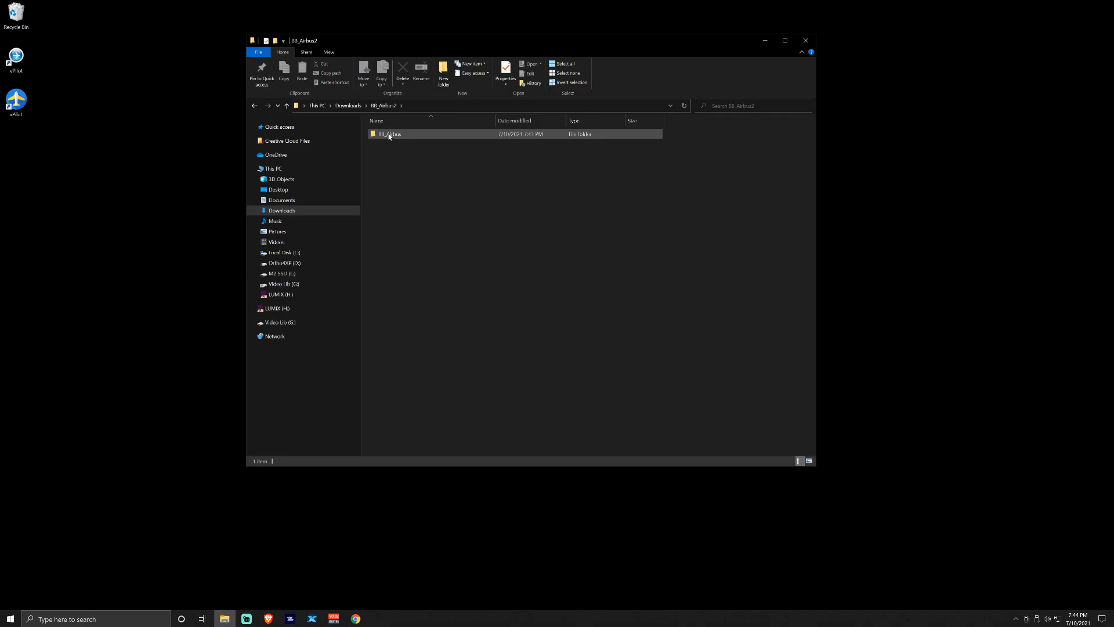
{"action": "left_click", "coordinate": [358, 107]}
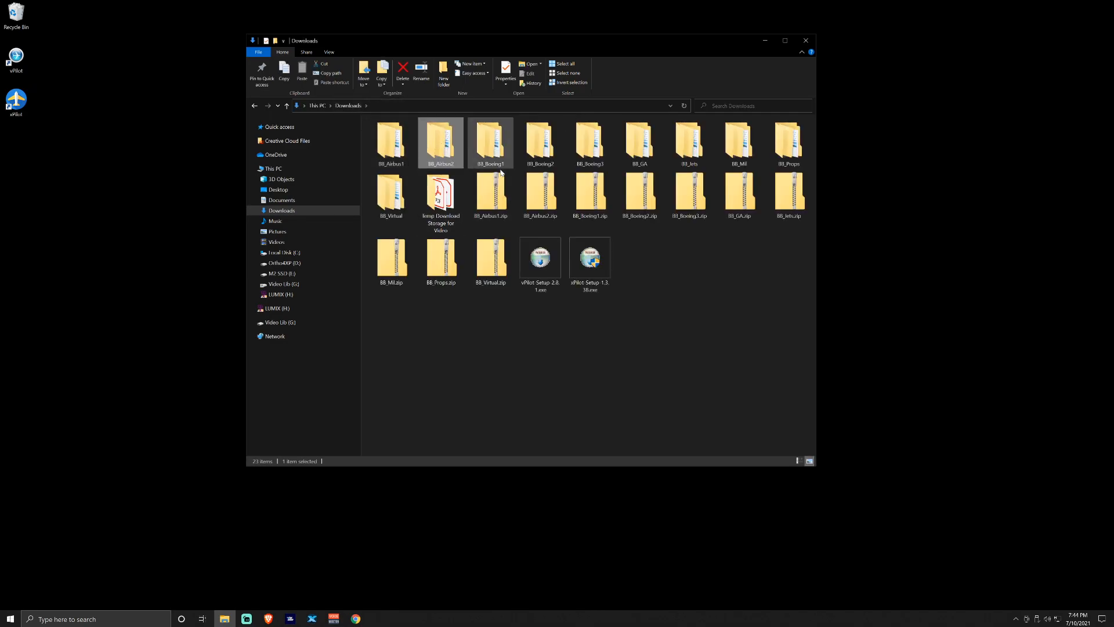
{"action": "left_click", "coordinate": [605, 355]}
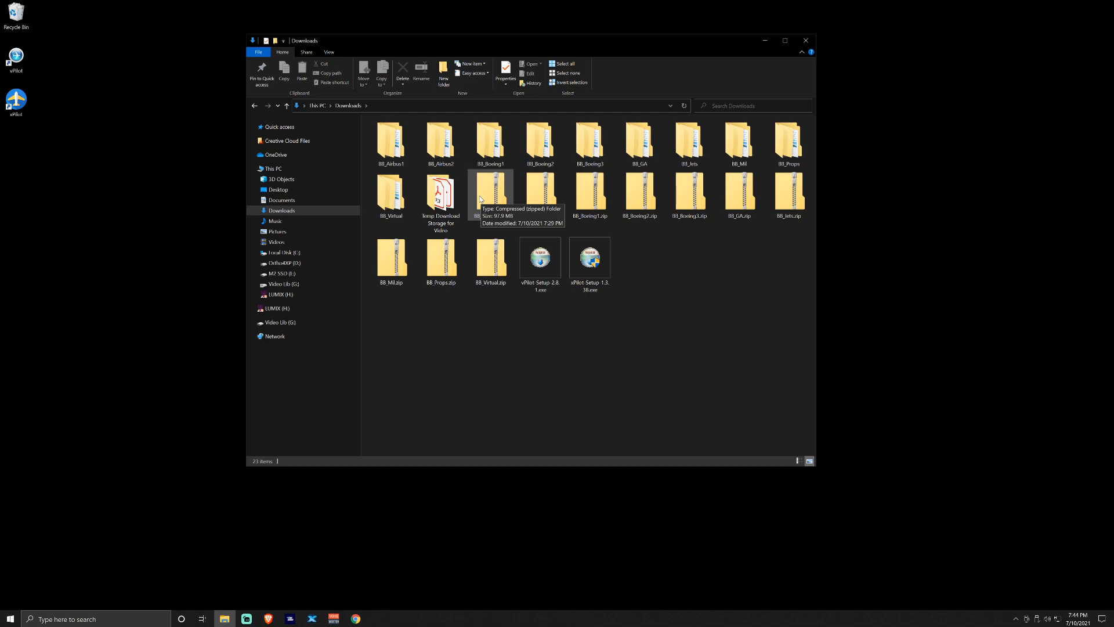
{"action": "mouse_move", "coordinate": [439, 210]}
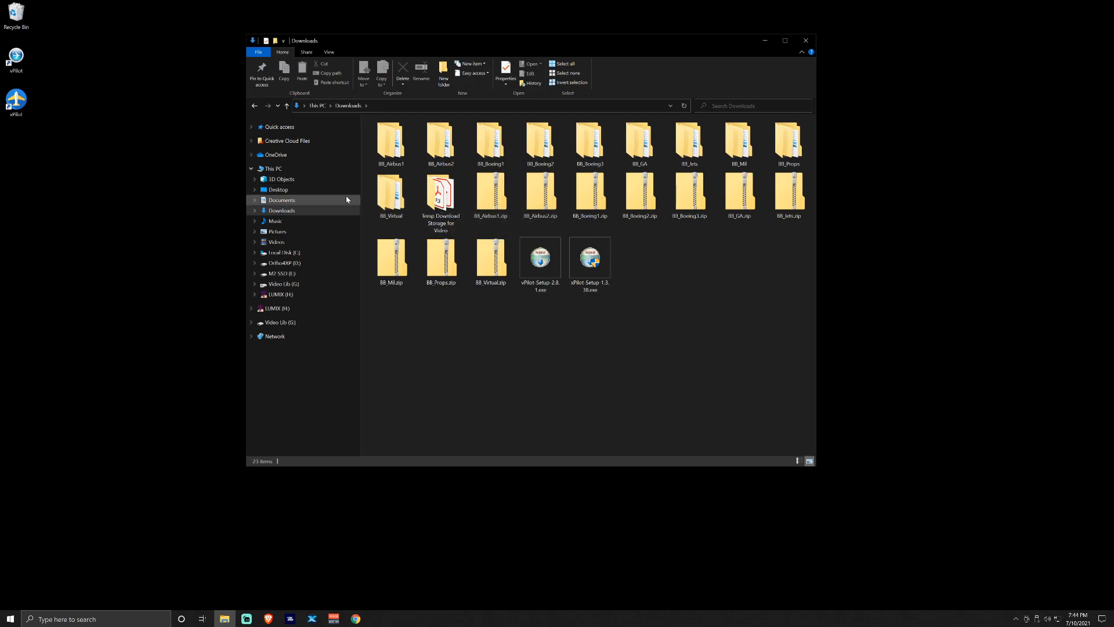
Open the empty CSL folder under E:\X-Plane 11\Resources\plugins\xPilot\Resources
{"action": "left_click", "coordinate": [254, 274]}
{"action": "left_click", "coordinate": [282, 399]}
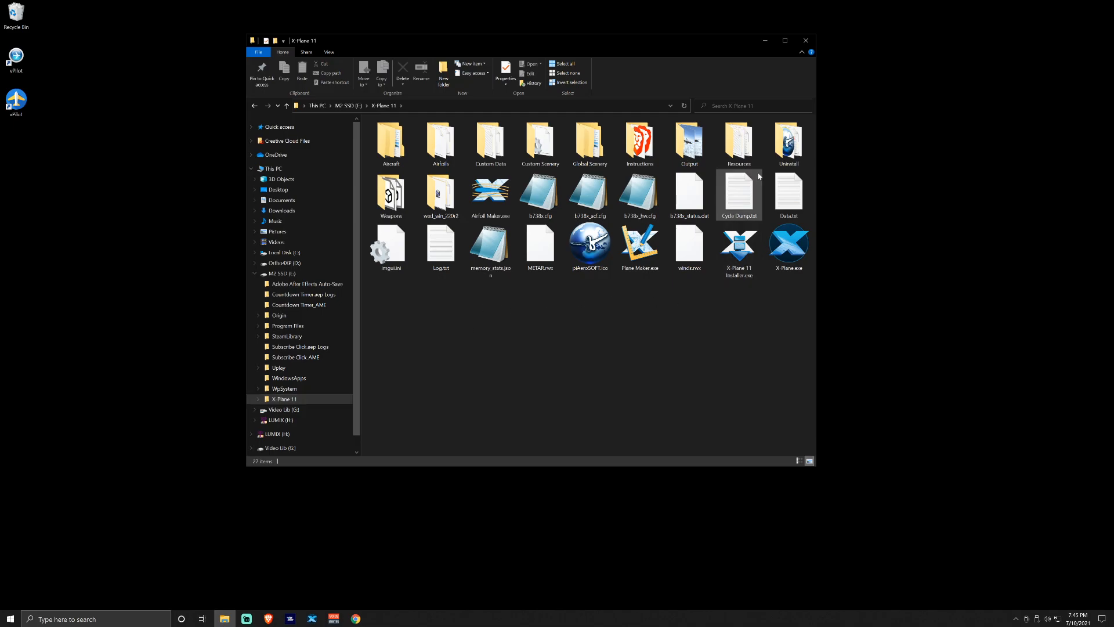
{"action": "double_click", "coordinate": [739, 142]}
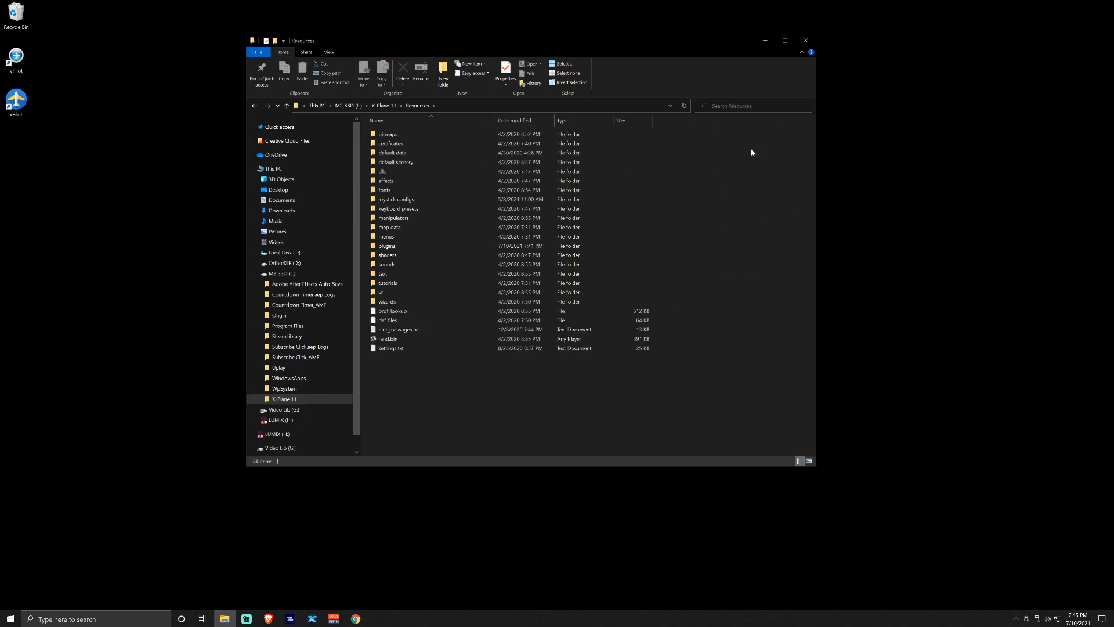
{"action": "double_click", "coordinate": [480, 249]}
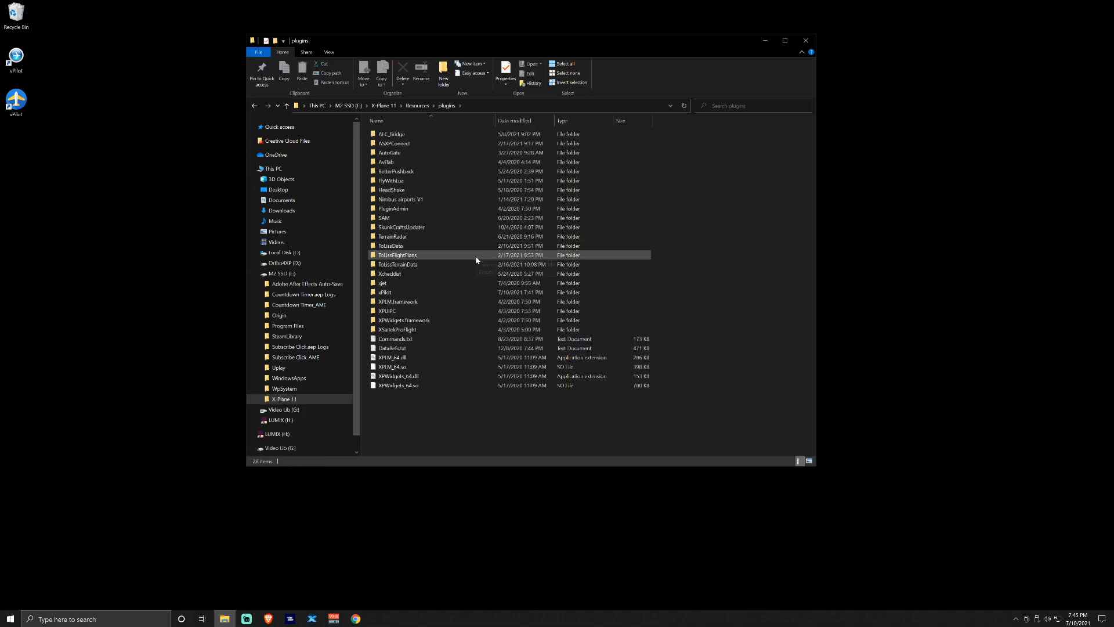
{"action": "double_click", "coordinate": [462, 299]}
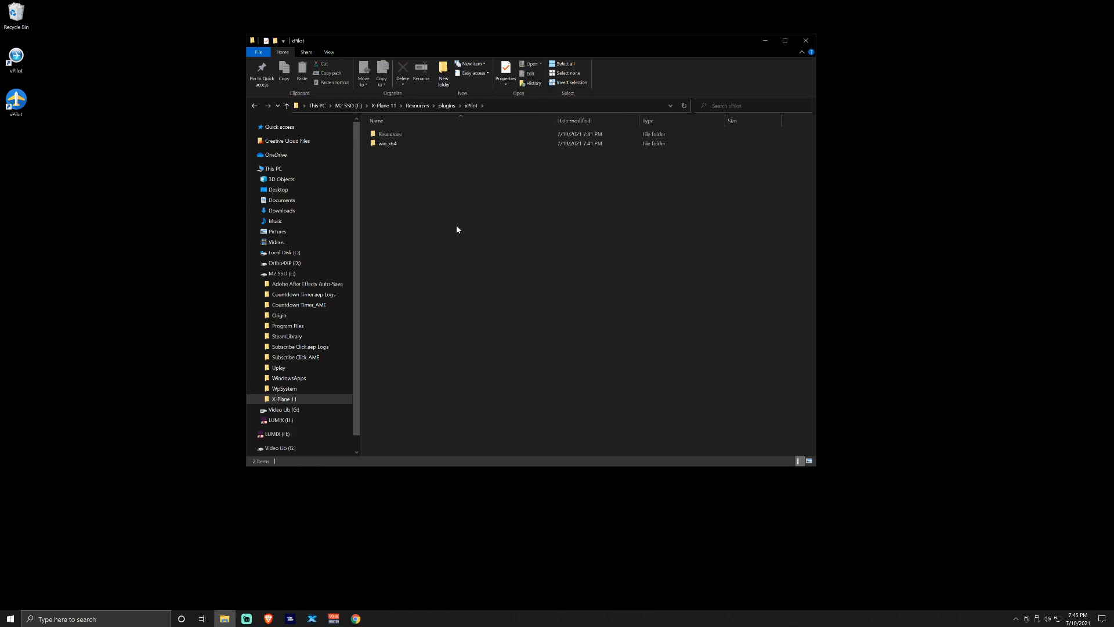
{"action": "double_click", "coordinate": [430, 137]}
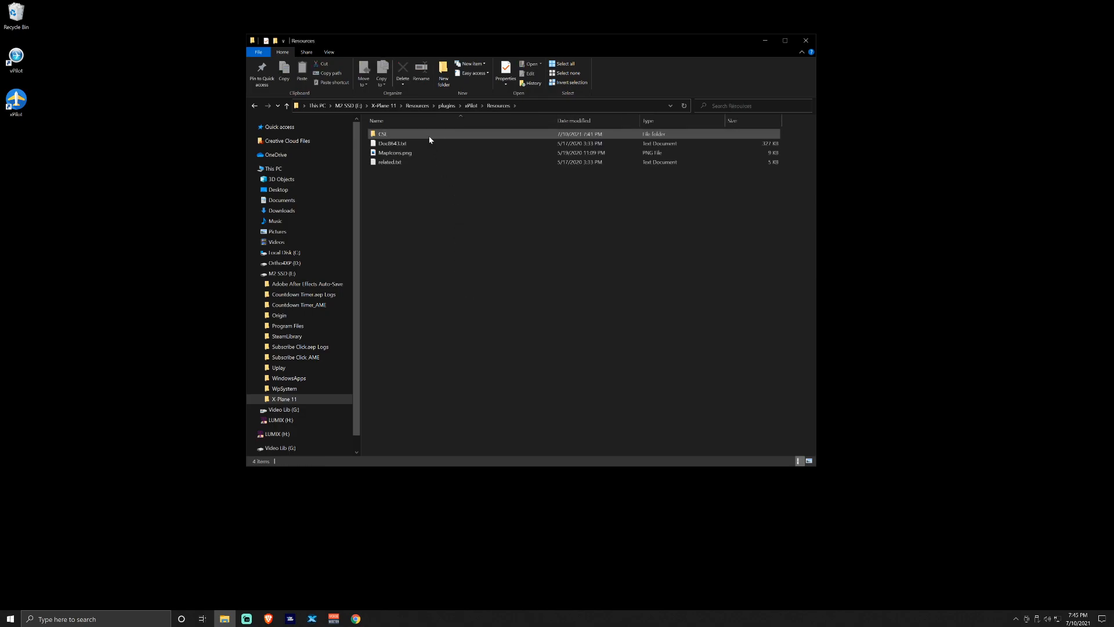
{"action": "double_click", "coordinate": [429, 137]}
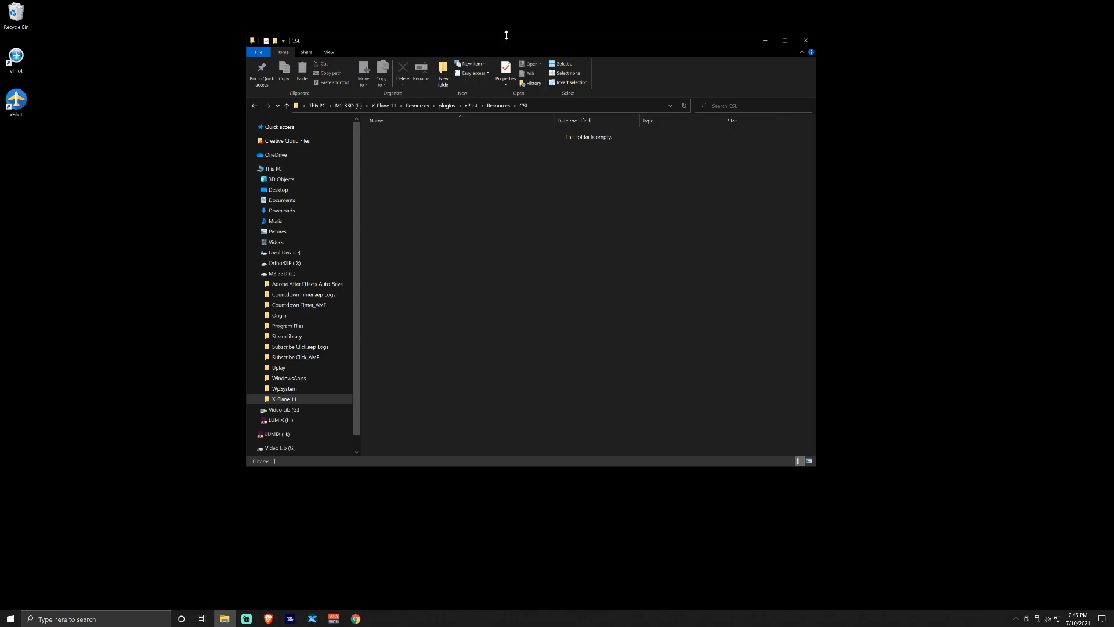
Move the CSL window right and open a second Explorer window on Downloads
{"action": "left_click_drag", "start_coordinate": [504, 43], "coordinate": [611, 50]}
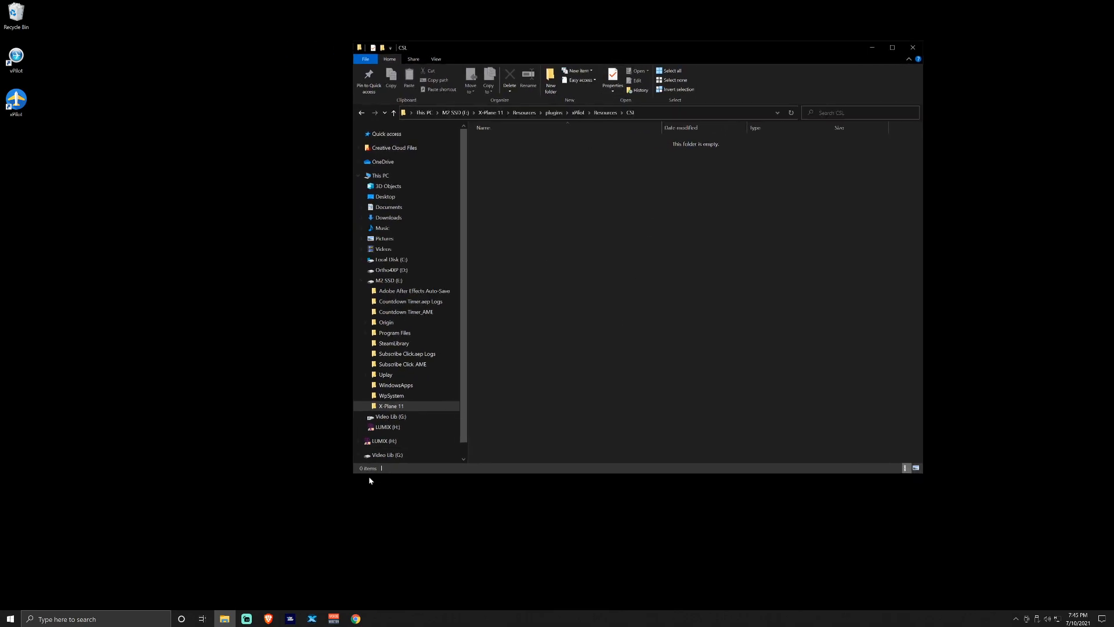
{"action": "right_click", "coordinate": [224, 618]}
{"action": "left_click", "coordinate": [218, 465]}
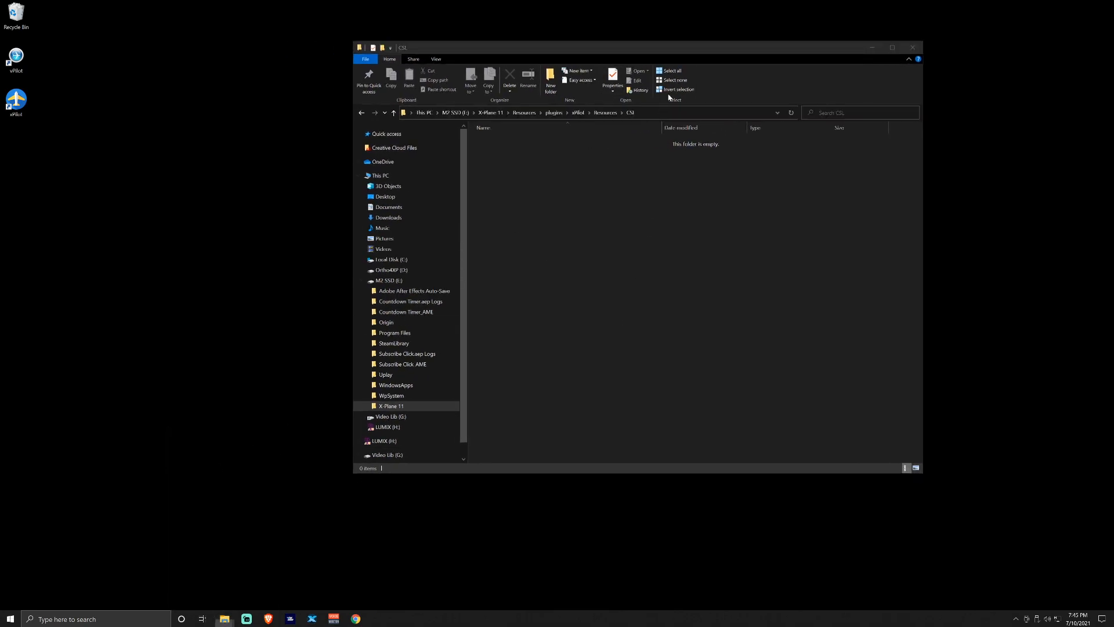
Tile Downloads left and CSL right, then copy BB_Airbus from BB_Airbus1 into CSL
{"action": "left_click_drag", "start_coordinate": [604, 57], "coordinate": [0, 186]}
{"action": "left_click", "coordinate": [699, 162]}
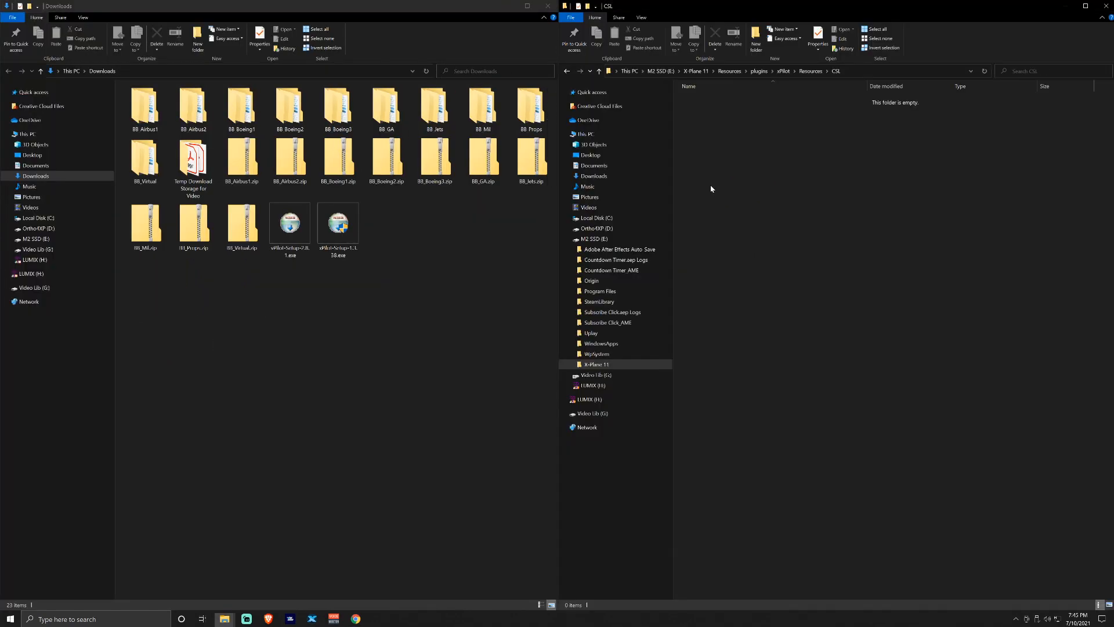
{"action": "left_click", "coordinate": [433, 319]}
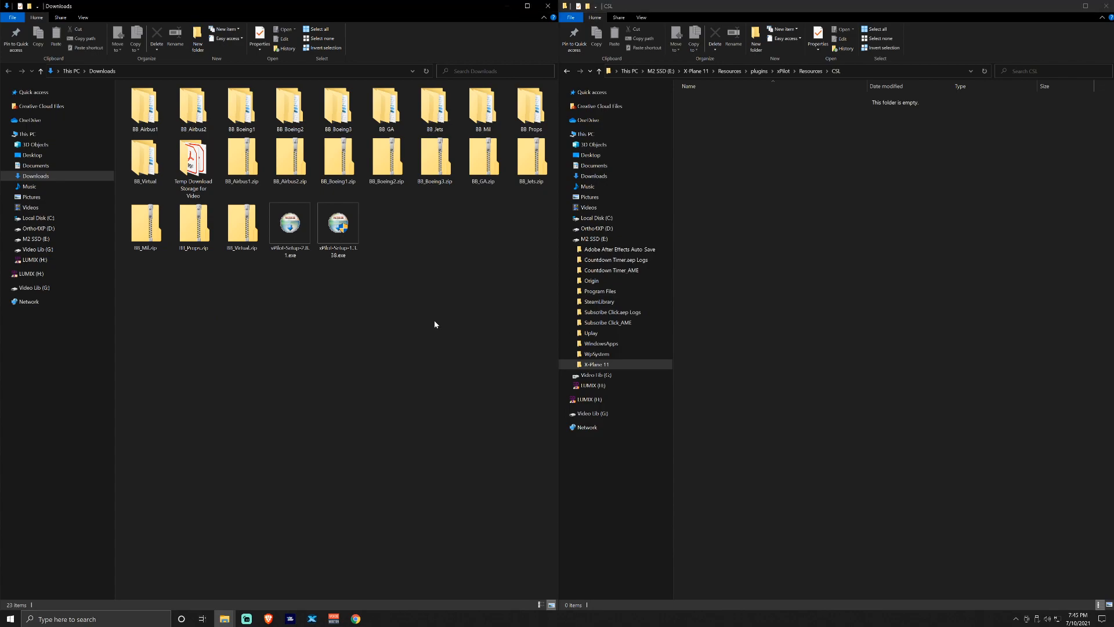
{"action": "double_click", "coordinate": [145, 121]}
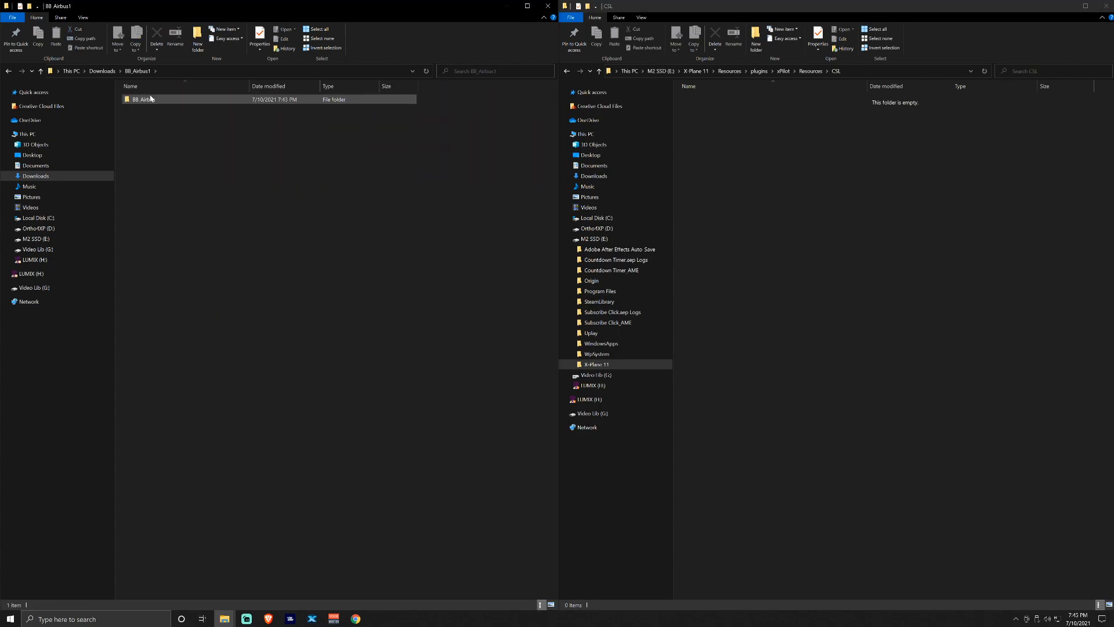
{"action": "left_click", "coordinate": [145, 100]}
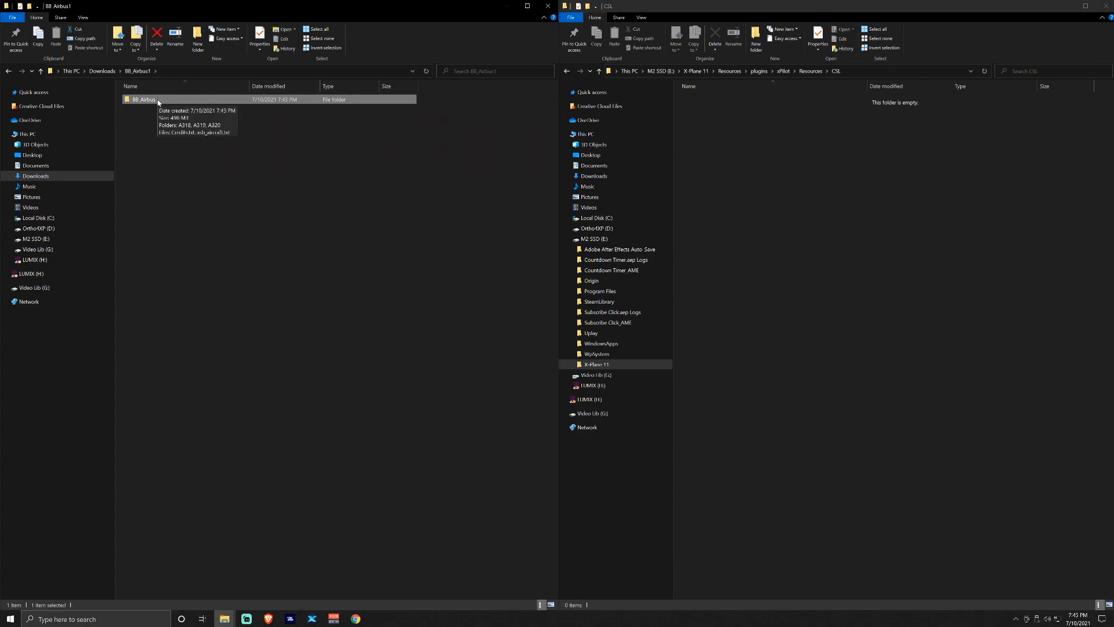
{"action": "key", "text": "ctrl+c"}
{"action": "left_click", "coordinate": [793, 182]}
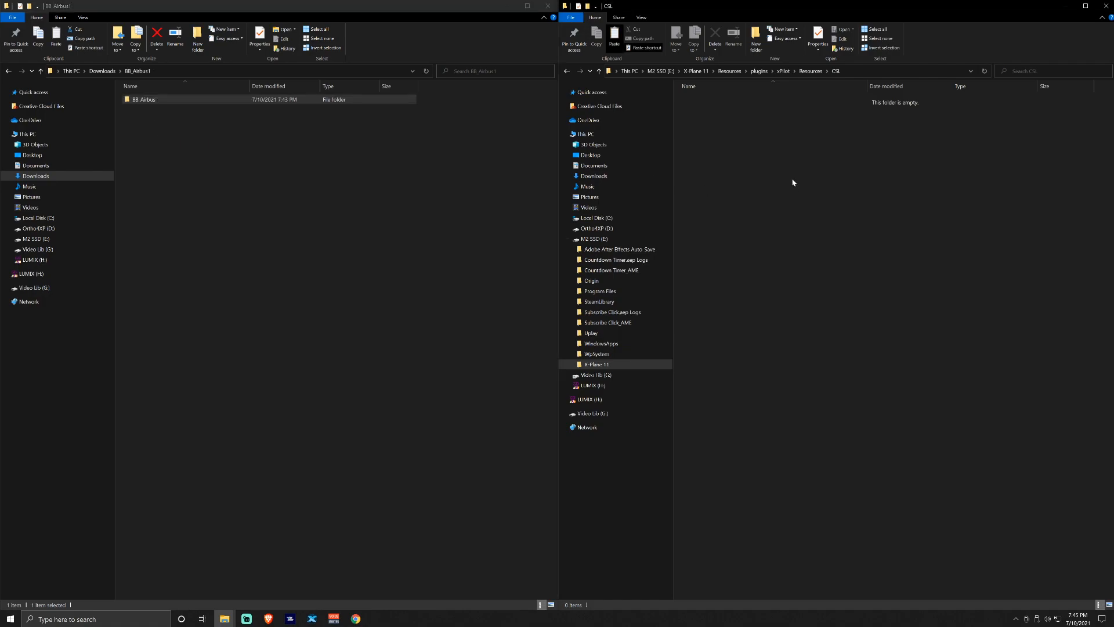
{"action": "key", "text": "ctrl+v"}
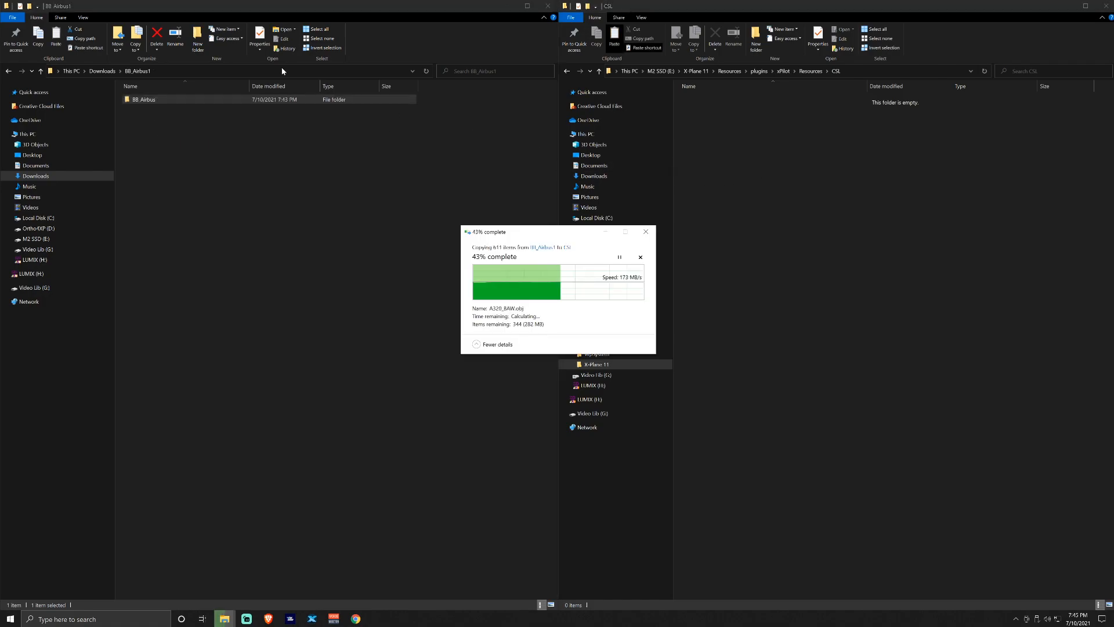
Copy the BB Airbus folder from BB_Airbus2 into CSL, replacing duplicate files
{"action": "left_click", "coordinate": [102, 71]}
{"action": "double_click", "coordinate": [182, 120]}
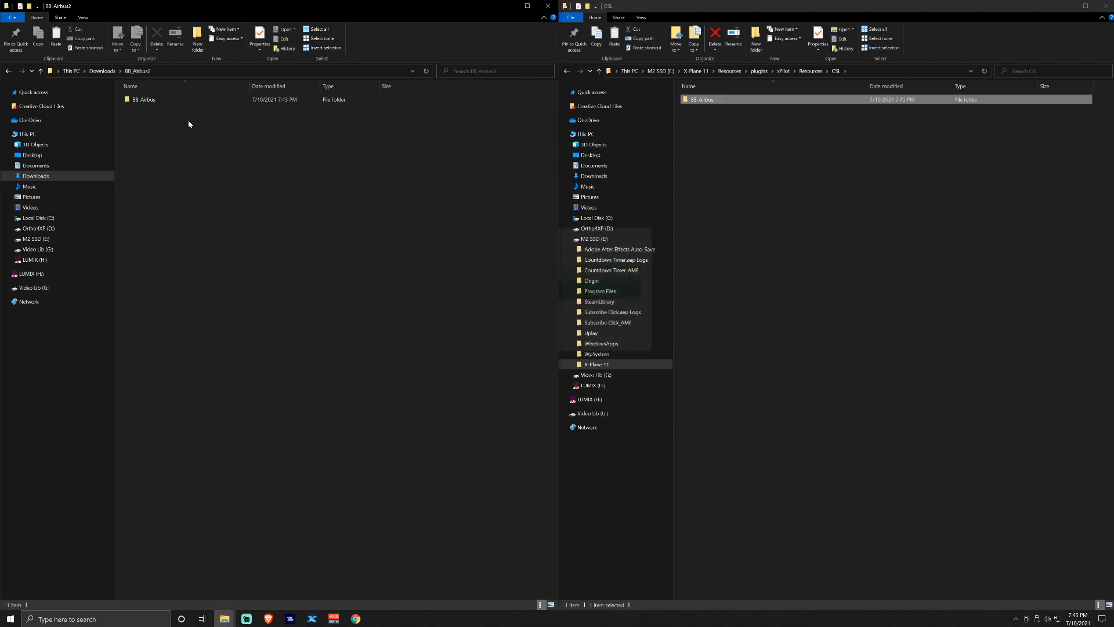
{"action": "left_click", "coordinate": [153, 102]}
{"action": "key", "text": "ctrl+c"}
{"action": "left_click", "coordinate": [912, 230]}
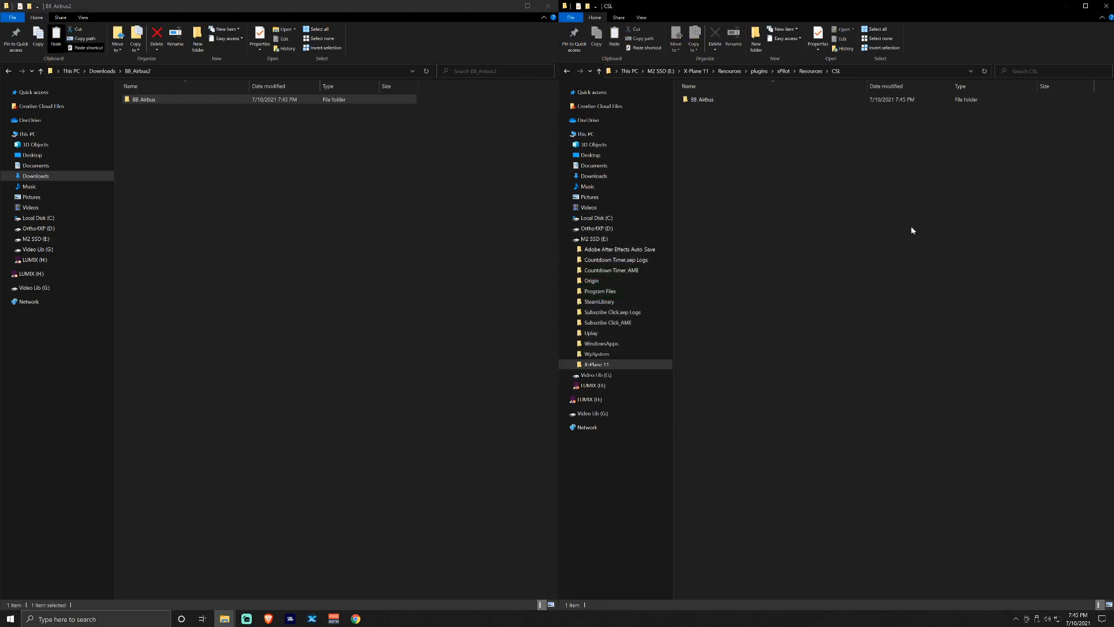
{"action": "key", "text": "ctrl+v"}
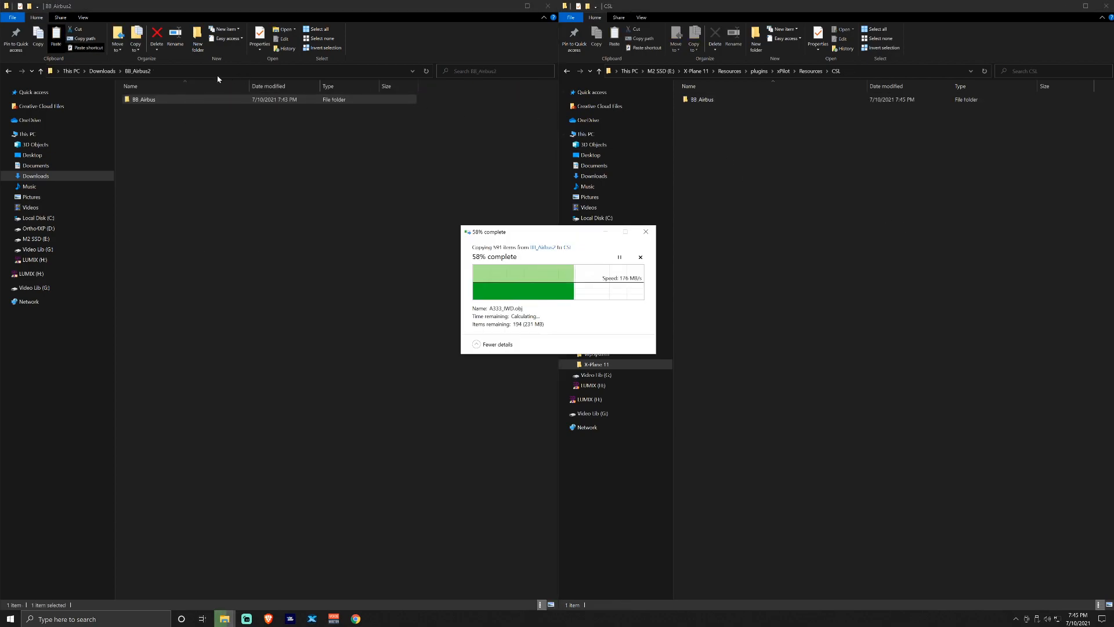
{"action": "left_click", "coordinate": [102, 70]}
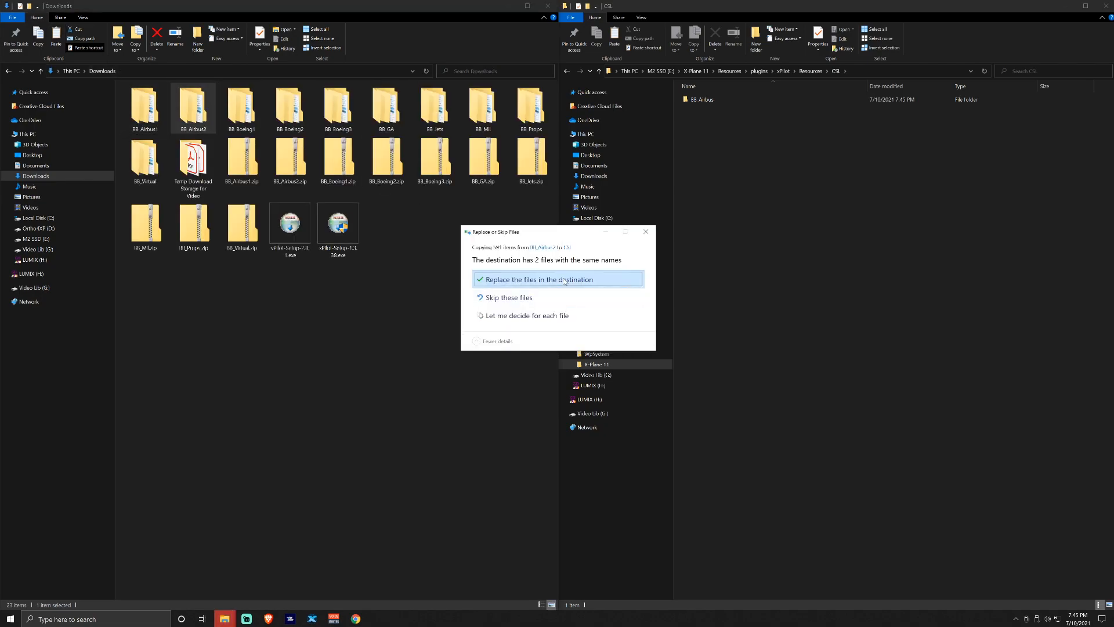
{"action": "left_click", "coordinate": [510, 276]}
Copy the BB Boeing folders from BB_Boeing1 and BB_Boeing2 into CSL
{"action": "double_click", "coordinate": [243, 110]}
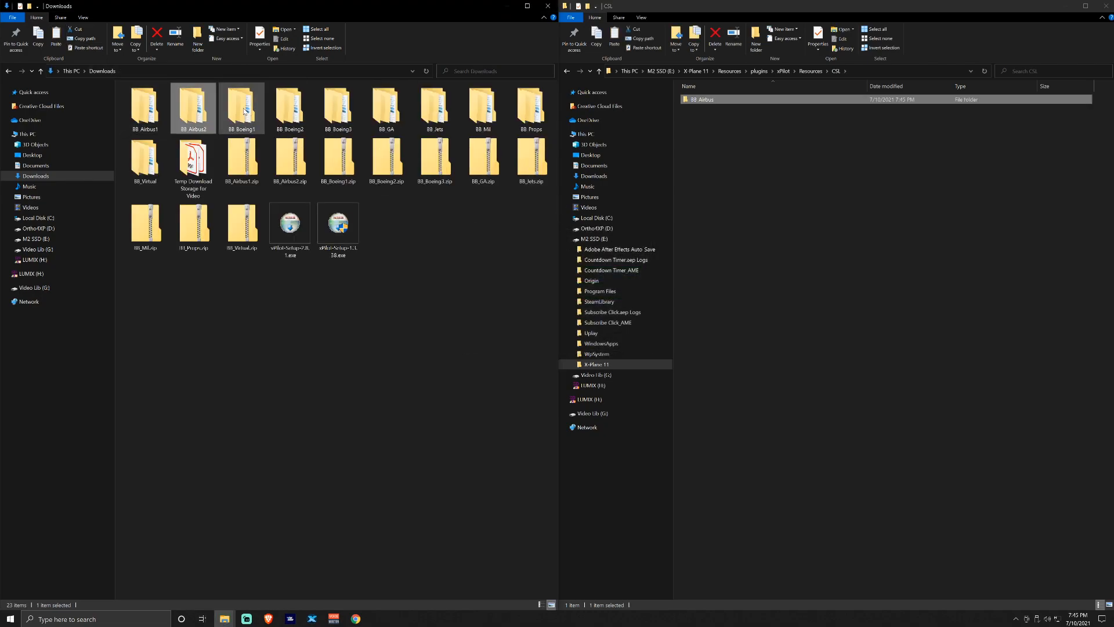
{"action": "left_click", "coordinate": [176, 105]}
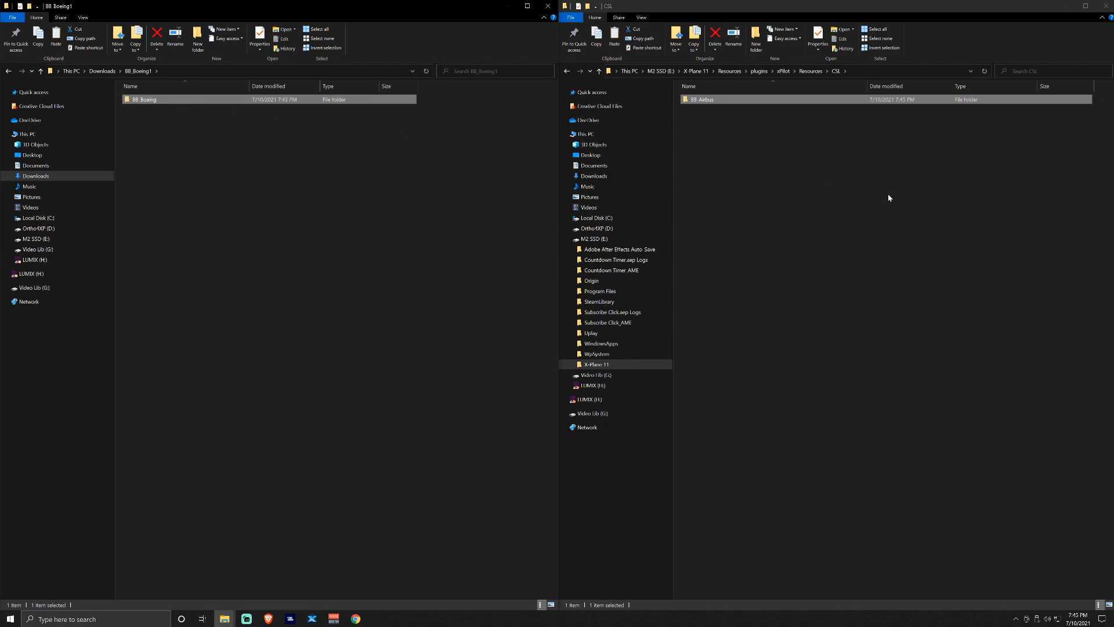
{"action": "left_click", "coordinate": [962, 211]}
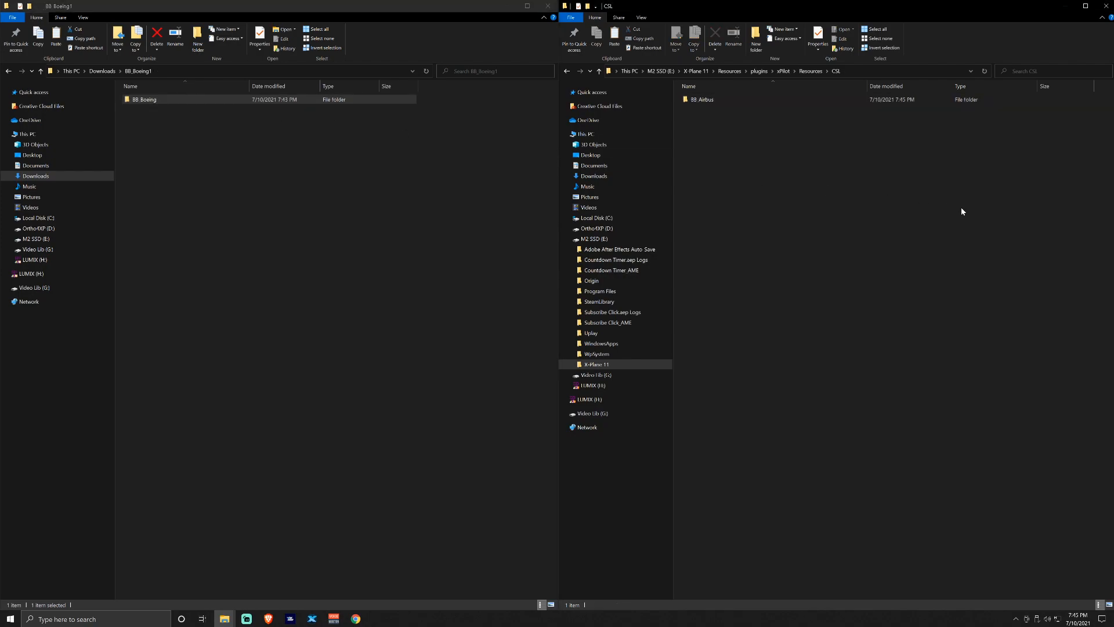
{"action": "left_click", "coordinate": [103, 72]}
{"action": "double_click", "coordinate": [302, 109]}
{"action": "left_click_drag", "start_coordinate": [198, 100], "coordinate": [903, 203]}
{"action": "left_click", "coordinate": [898, 209]}
Copy the BB Boeing folder from BB_Boeing3 into CSL, replacing duplicates for both conflicts
{"action": "left_click", "coordinate": [103, 72]}
{"action": "double_click", "coordinate": [337, 110]}
{"action": "left_click_drag", "start_coordinate": [153, 101], "coordinate": [887, 203]}
{"action": "left_click", "coordinate": [887, 209]}
{"action": "left_click", "coordinate": [225, 619]}
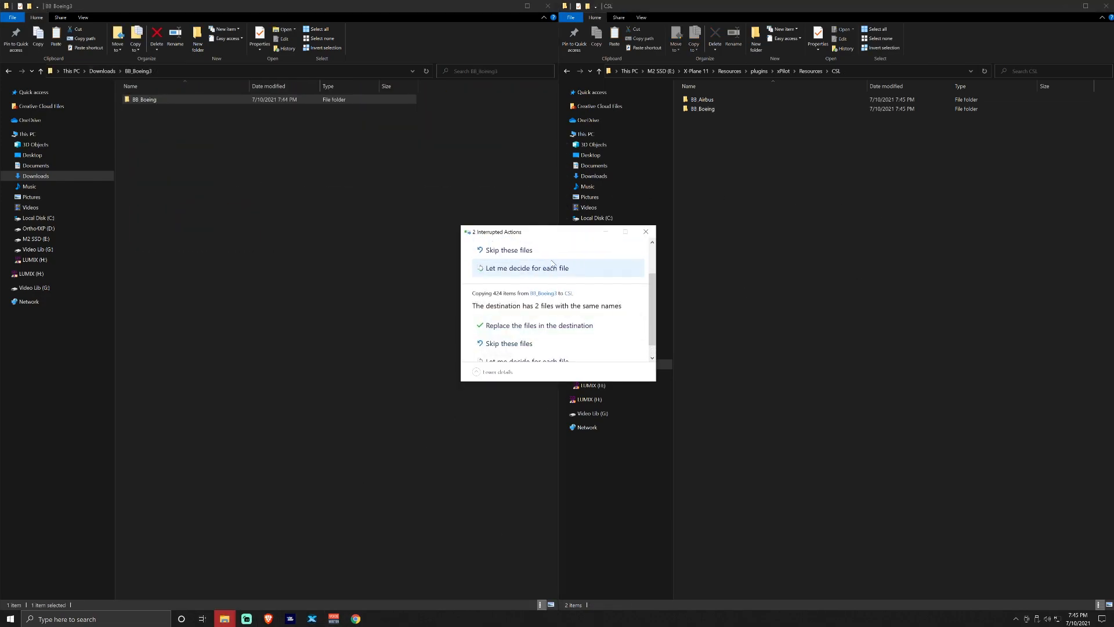
{"action": "left_click", "coordinate": [557, 316]}
{"action": "left_click", "coordinate": [561, 285]}
Copy BB_GA's contents into CSL, then go through the BB_Jets, BB_Mil and BB_Props download folders
{"action": "left_click", "coordinate": [102, 71]}
{"action": "double_click", "coordinate": [385, 110]}
{"action": "left_click_drag", "start_coordinate": [189, 101], "coordinate": [812, 232]}
{"action": "left_click", "coordinate": [103, 71]}
{"action": "double_click", "coordinate": [434, 111]}
{"action": "left_click", "coordinate": [103, 71]}
{"action": "double_click", "coordinate": [482, 110]}
{"action": "left_click", "coordinate": [103, 72]}
{"action": "double_click", "coordinate": [531, 110]}
{"action": "left_click", "coordinate": [102, 71]}
Copy the seven virtual-airline folders from BB_Virtual into CSL
{"action": "double_click", "coordinate": [145, 162]}
{"action": "left_click_drag", "start_coordinate": [177, 189], "coordinate": [139, 97]}
{"action": "left_click_drag", "start_coordinate": [151, 101], "coordinate": [841, 243]}
{"action": "left_click", "coordinate": [103, 71]}
{"action": "left_click", "coordinate": [828, 323]}
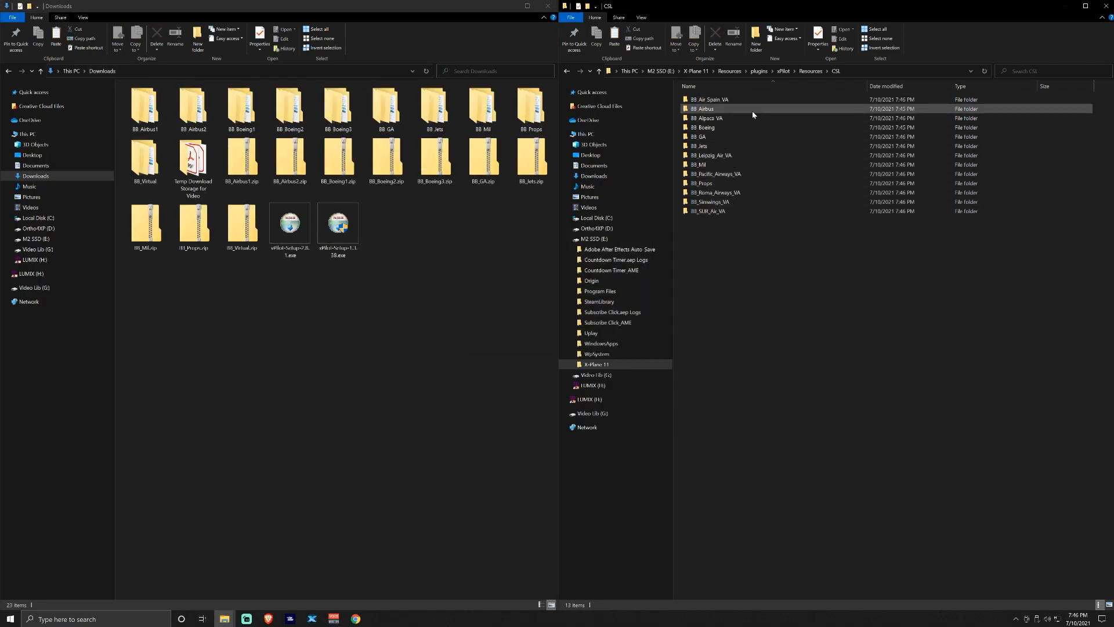
Close Downloads, maximize CSL in Large icons view, and open BB_Airbus's xsb_aircraft.txt
{"action": "left_click", "coordinate": [547, 6]}
{"action": "left_click", "coordinate": [1085, 6]}
{"action": "right_click", "coordinate": [506, 197]}
{"action": "mouse_move", "coordinate": [577, 204]}
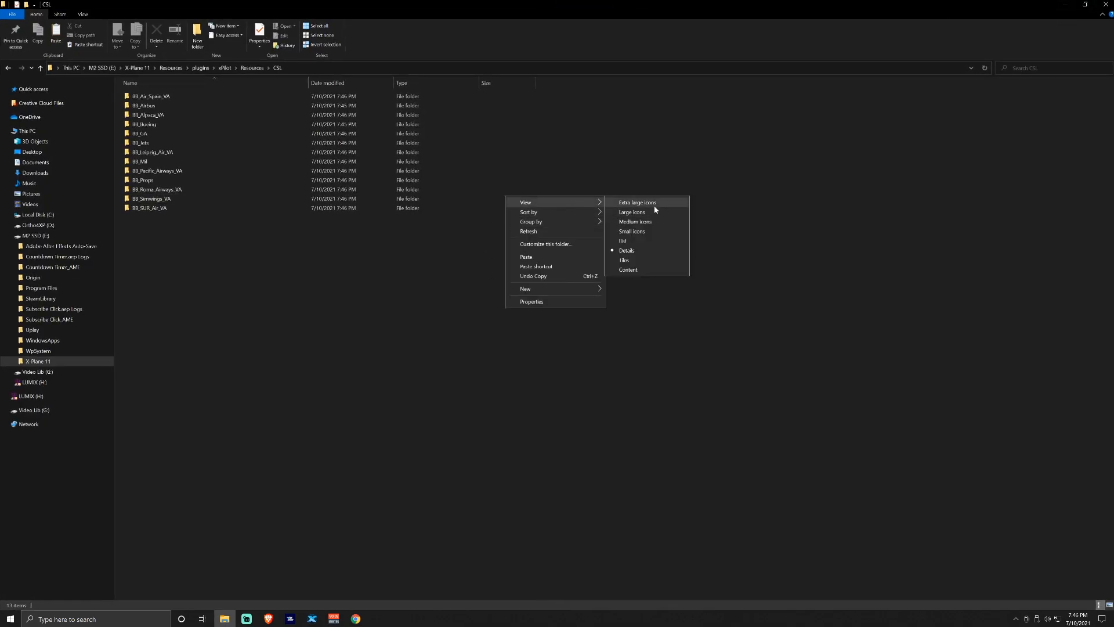
{"action": "left_click", "coordinate": [648, 212]}
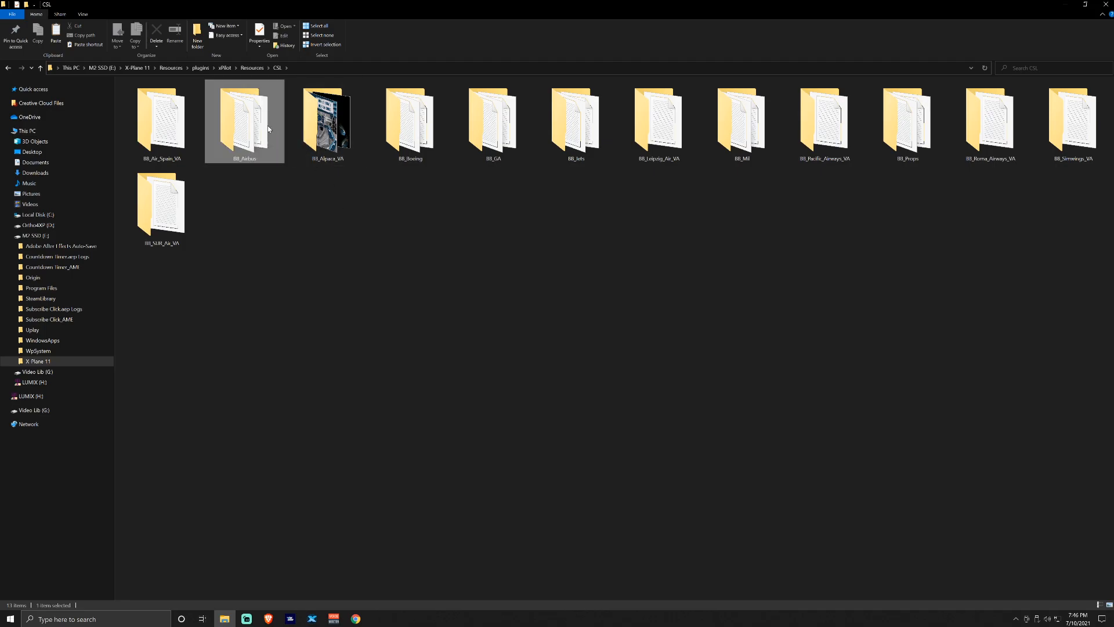
{"action": "double_click", "coordinate": [243, 121]}
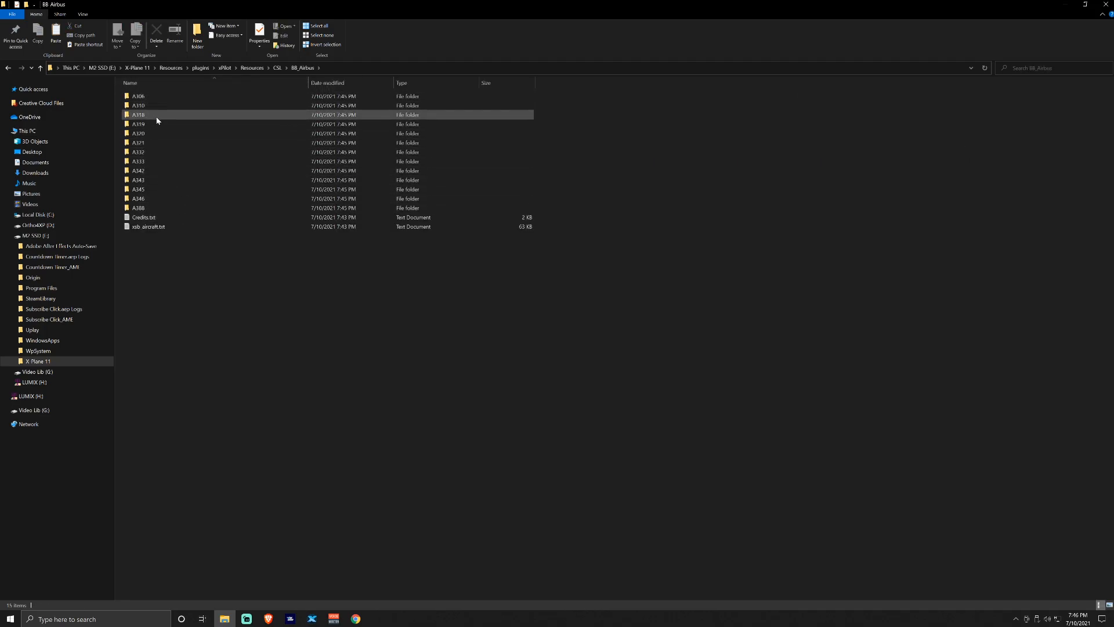
{"action": "double_click", "coordinate": [165, 227]}
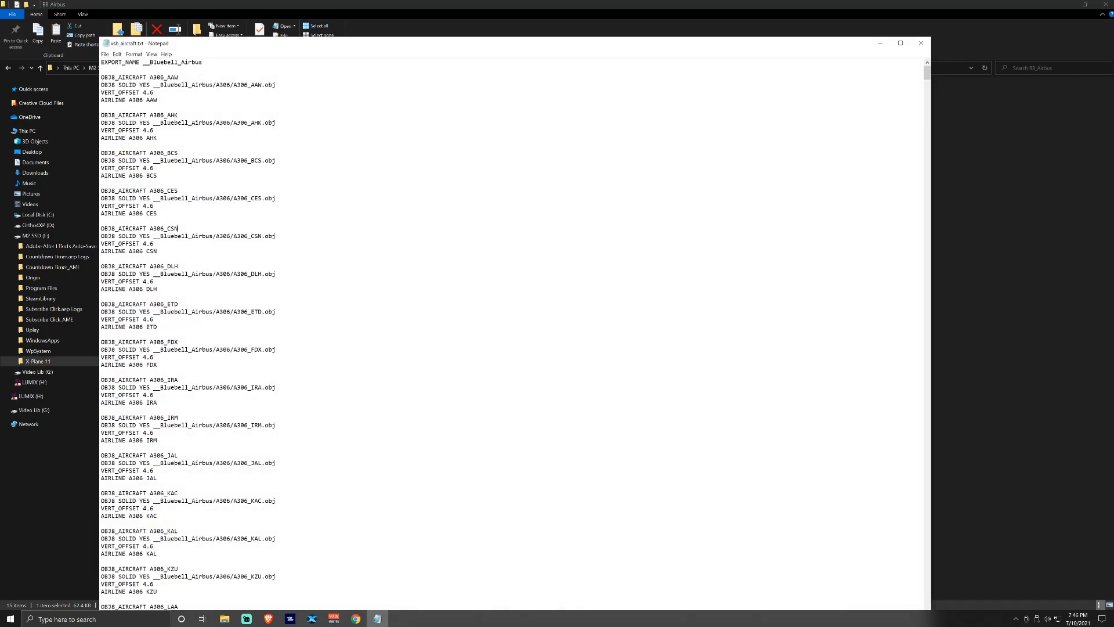
Scroll through xsb_aircraft.txt and highlight the OBJ8_AIRCRAFT A319_SBI entry and its model path
{"action": "scroll", "coordinate": [511, 334], "scroll_direction": "down", "scroll_amount": 20}
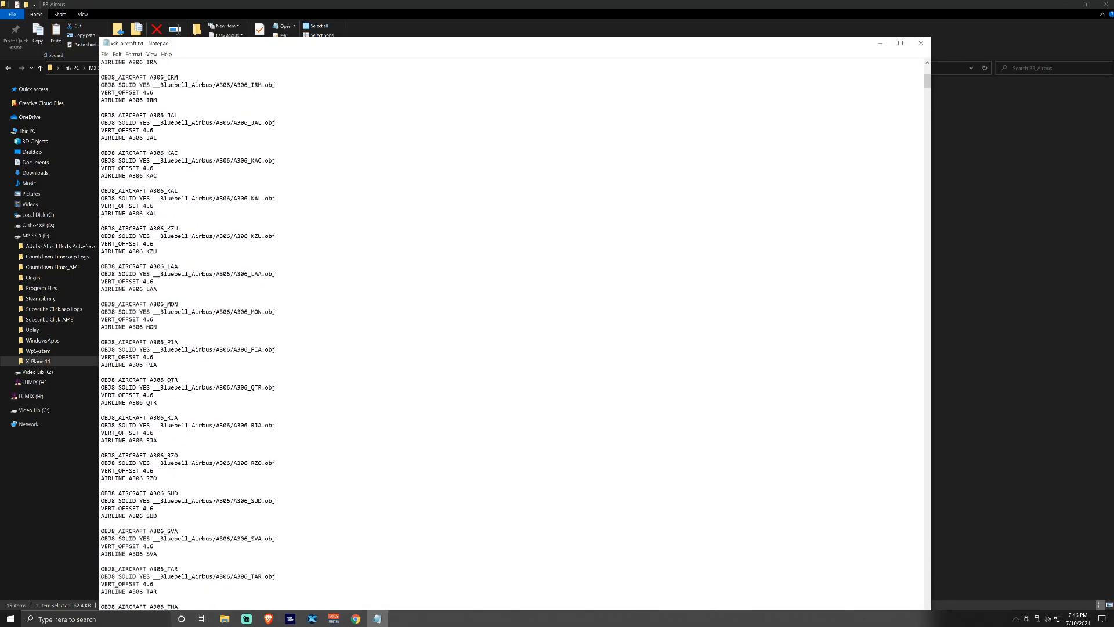
{"action": "scroll", "coordinate": [510, 333], "scroll_direction": "down", "scroll_amount": 20}
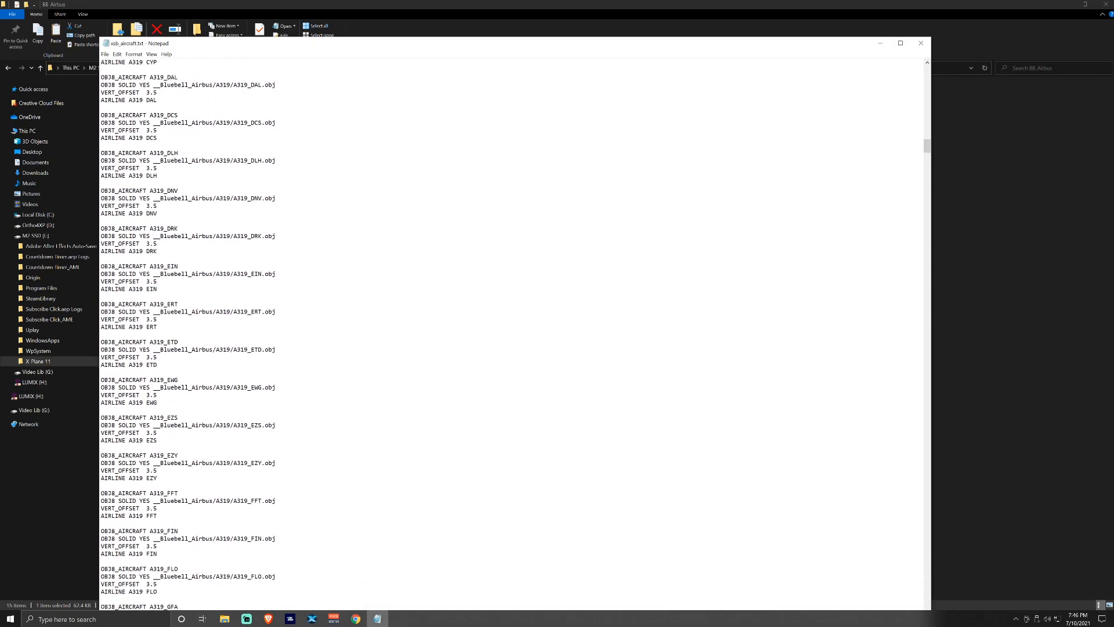
{"action": "scroll", "coordinate": [510, 334], "scroll_direction": "down", "scroll_amount": 20}
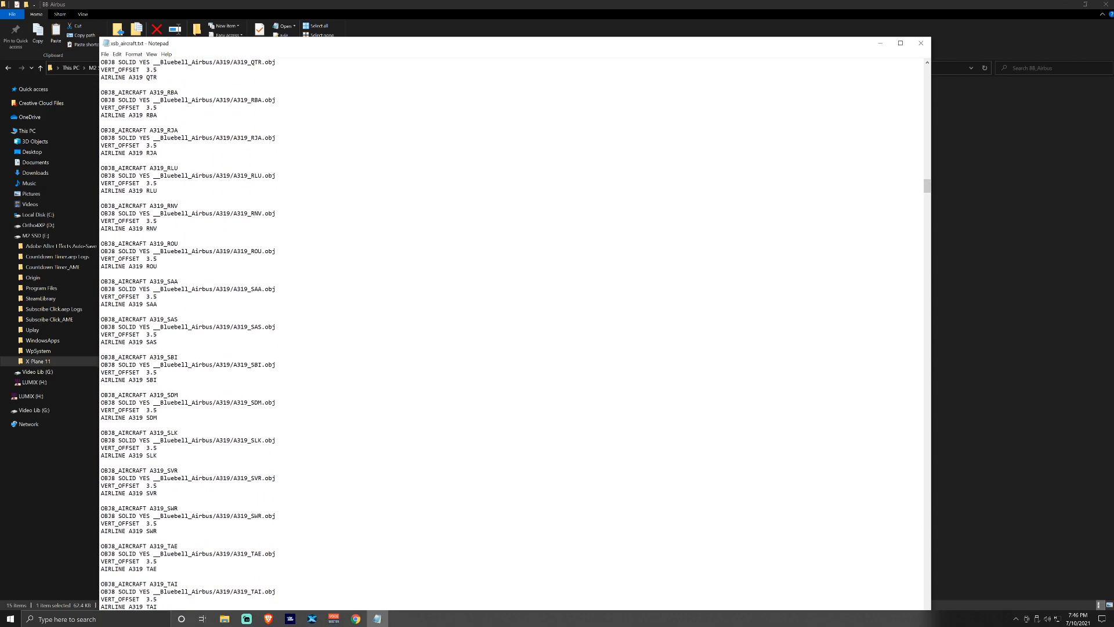
{"action": "left_click_drag", "start_coordinate": [178, 357], "coordinate": [100, 357]}
{"action": "left_click", "coordinate": [179, 357]}
{"action": "left_click_drag", "start_coordinate": [276, 364], "coordinate": [185, 358]}
{"action": "left_click", "coordinate": [276, 364]}
{"action": "left_click_drag", "start_coordinate": [276, 364], "coordinate": [195, 364]}
{"action": "left_click", "coordinate": [277, 364]}
Snap Notepad to the right half beside BB_Airbus, scroll the file, then close Notepad
{"action": "left_click_drag", "start_coordinate": [787, 43], "coordinate": [1108, 82]}
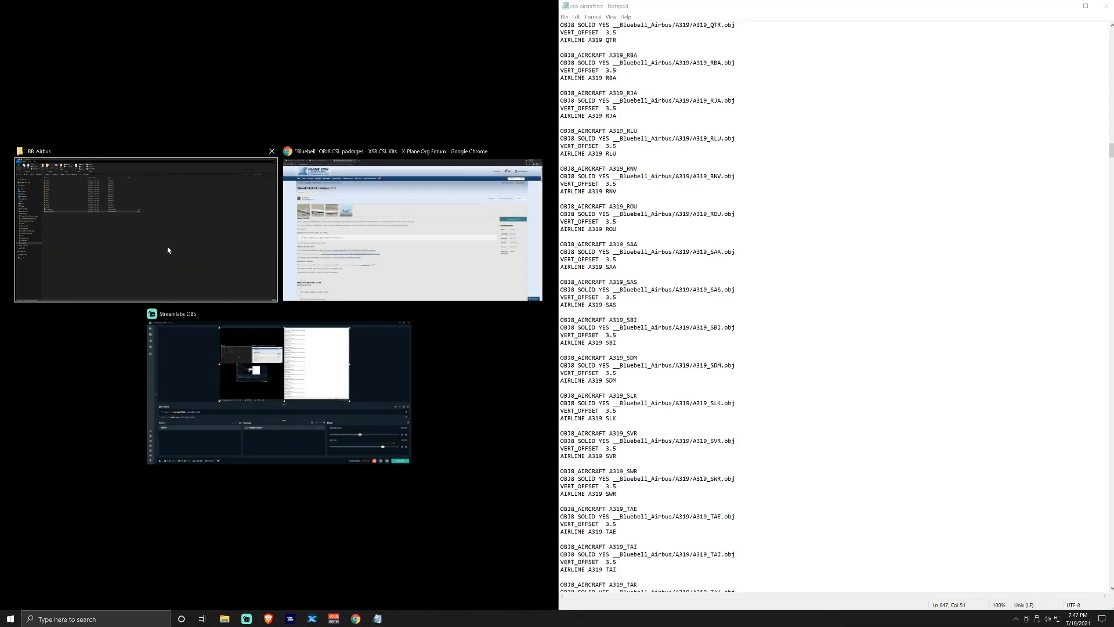
{"action": "left_click", "coordinate": [168, 250]}
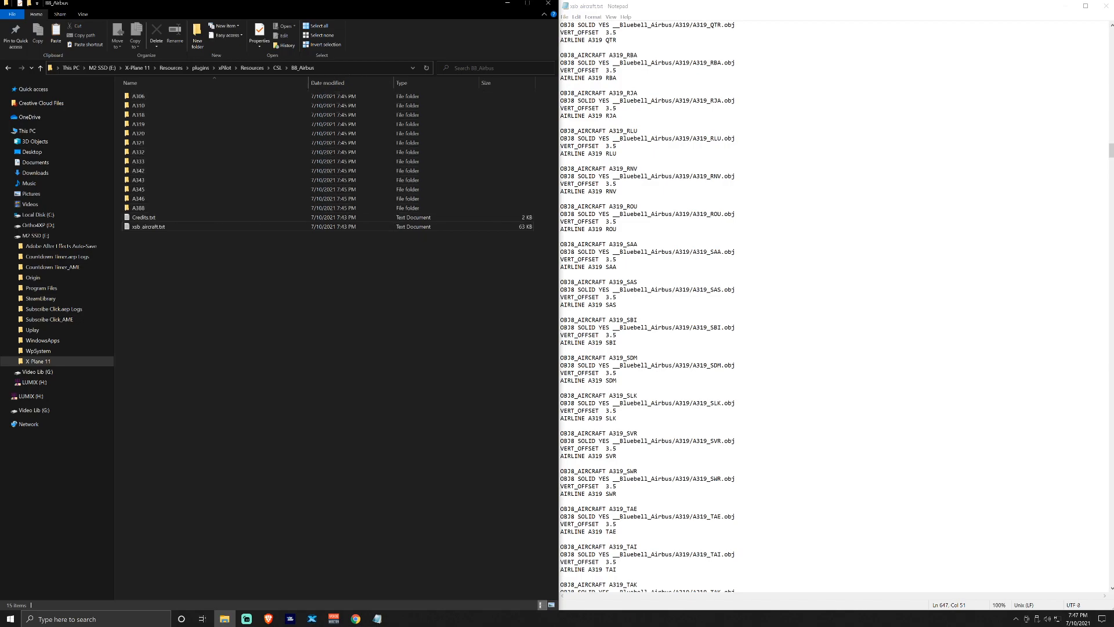
{"action": "left_click_drag", "start_coordinate": [1110, 150], "coordinate": [1093, 606]}
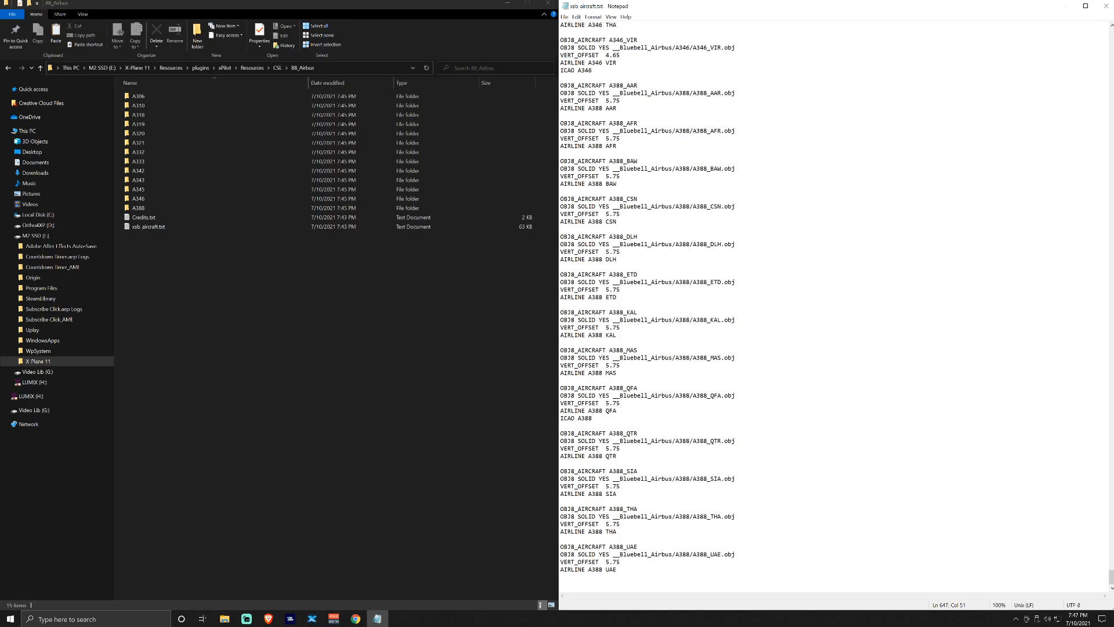
{"action": "left_click_drag", "start_coordinate": [1110, 578], "coordinate": [1102, 145]}
{"action": "left_click", "coordinate": [1105, 5]}
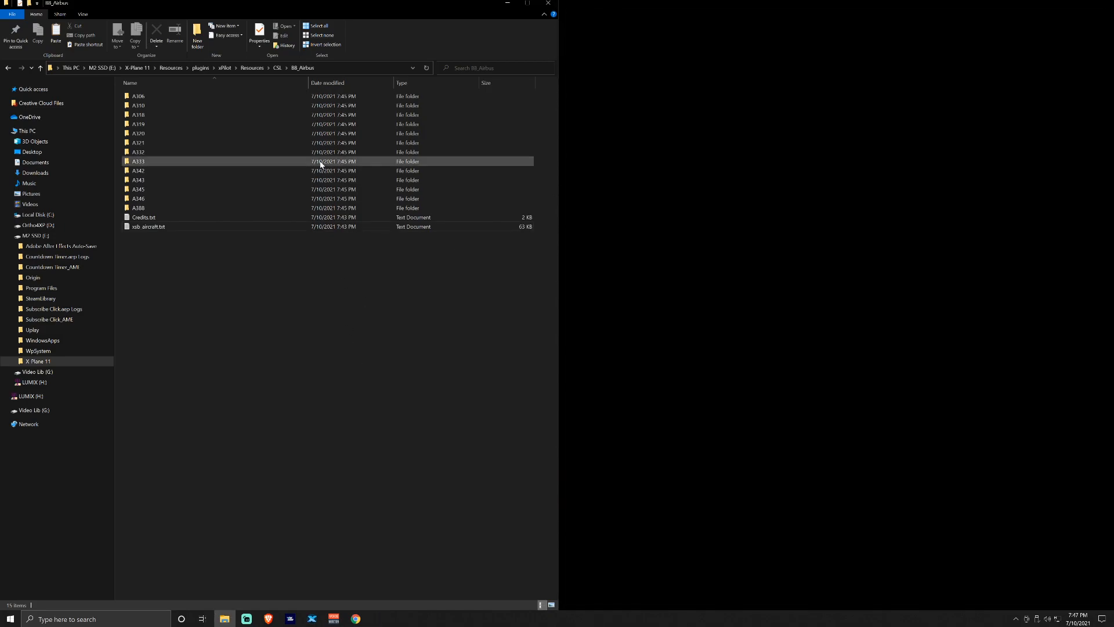
Return to CSL, maximize it to confirm the 13 model folders, then close the window
{"action": "left_click", "coordinate": [278, 68]}
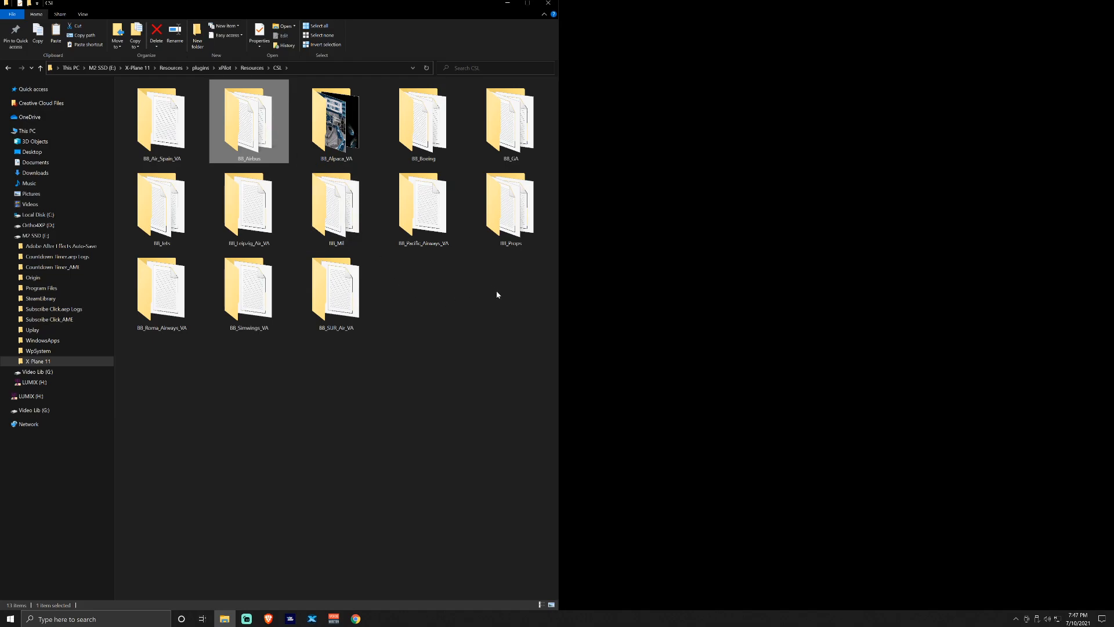
{"action": "left_click", "coordinate": [527, 4]}
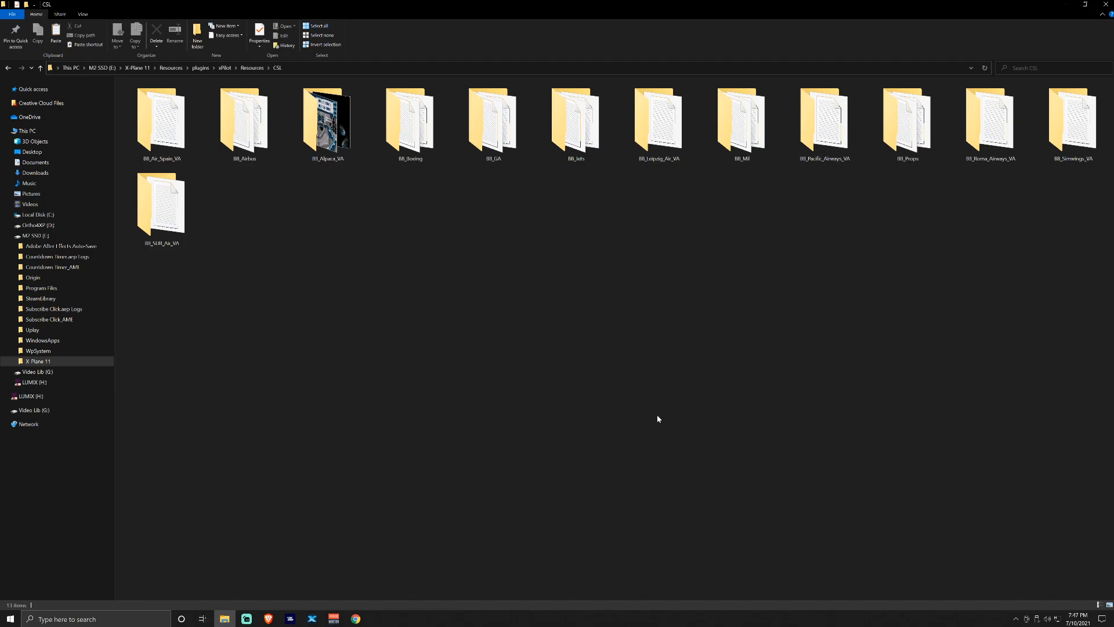
{"action": "left_click", "coordinate": [1105, 5]}
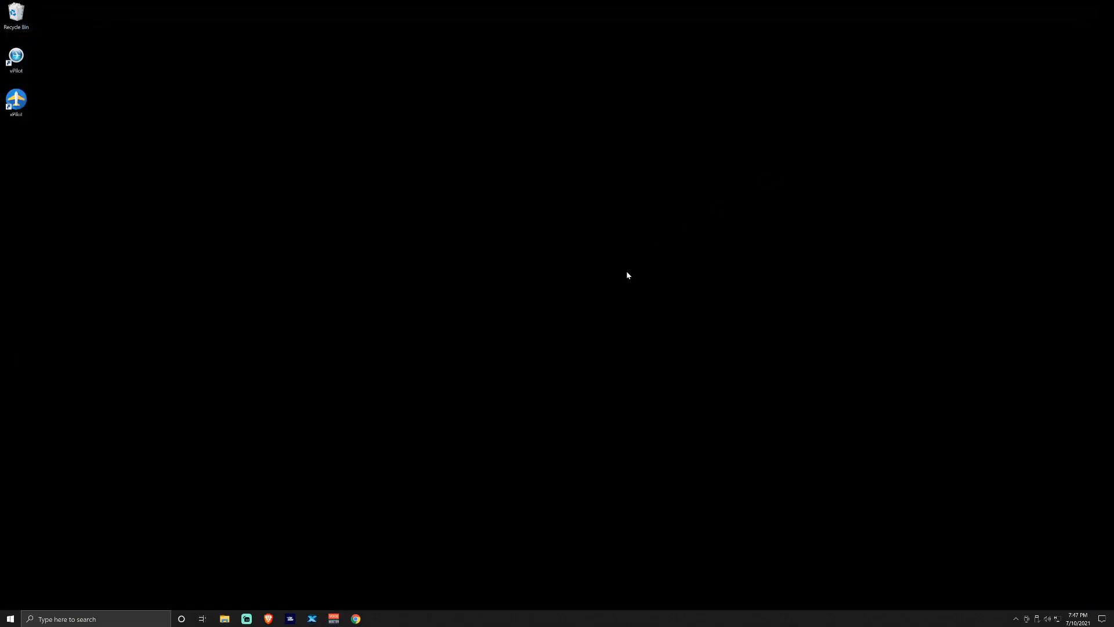